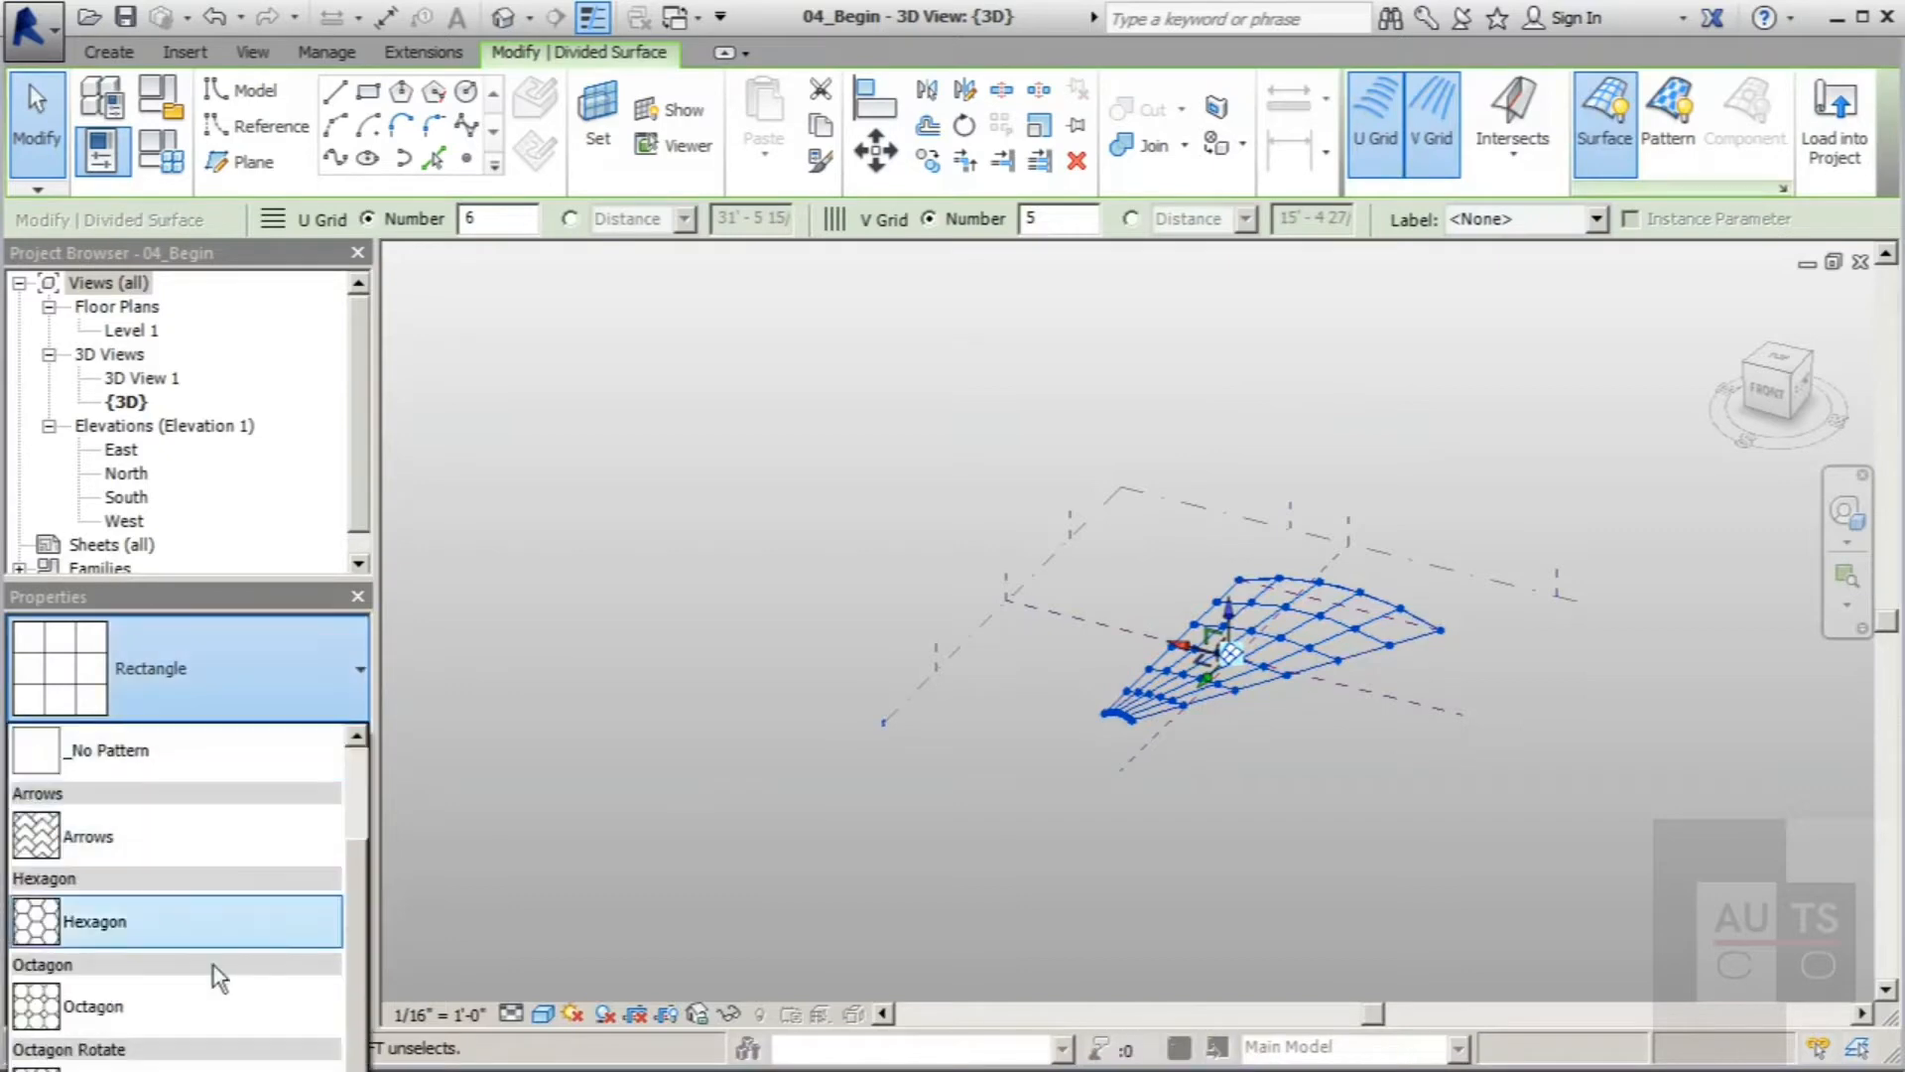
Step: Try the 06_Begin rectangle panel on the divided surface, deleting the types that cannot be made, and examine the resulting panels
{"action": "left_click", "coordinate": [718, 916]}
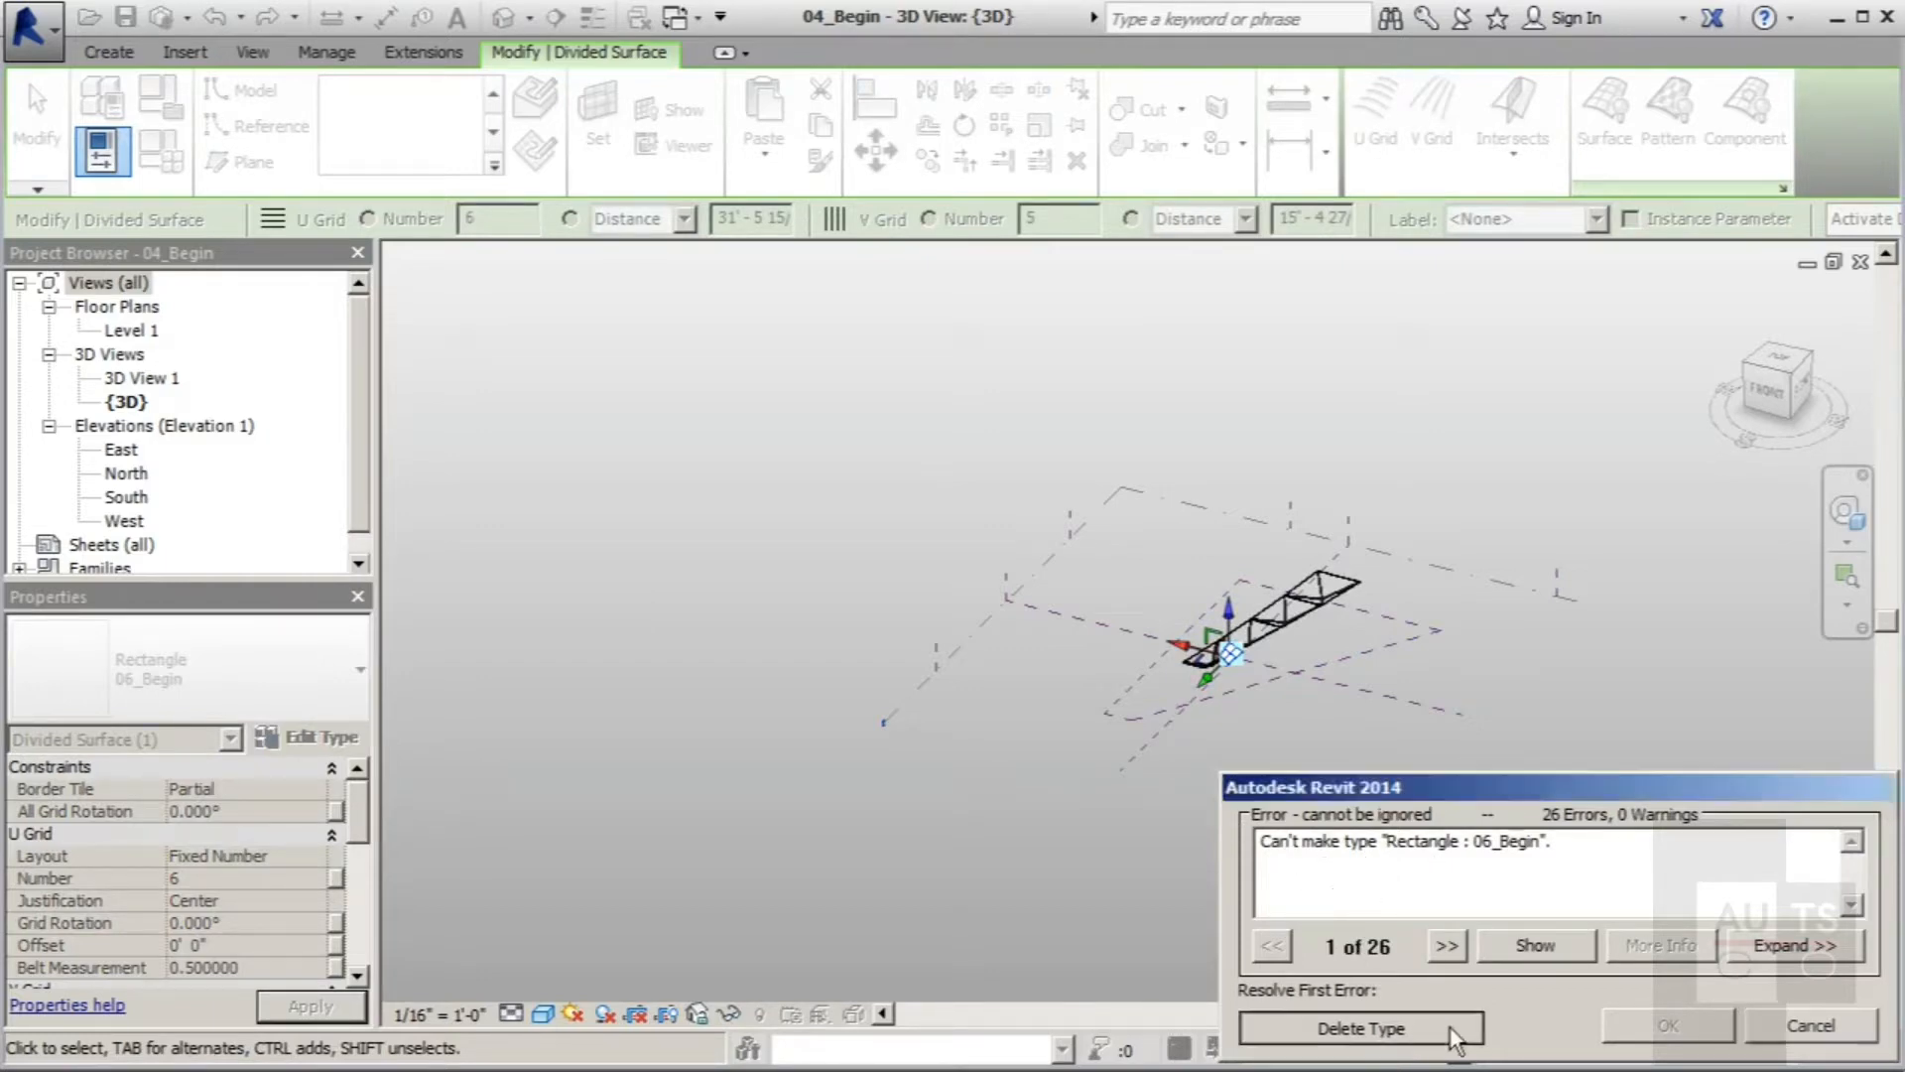
{"action": "left_click", "coordinate": [1362, 1027]}
{"action": "scroll", "coordinate": [1283, 607], "scroll_direction": "up", "scroll_amount": 5}
{"action": "scroll", "coordinate": [810, 711], "scroll_direction": "down", "scroll_amount": 2}
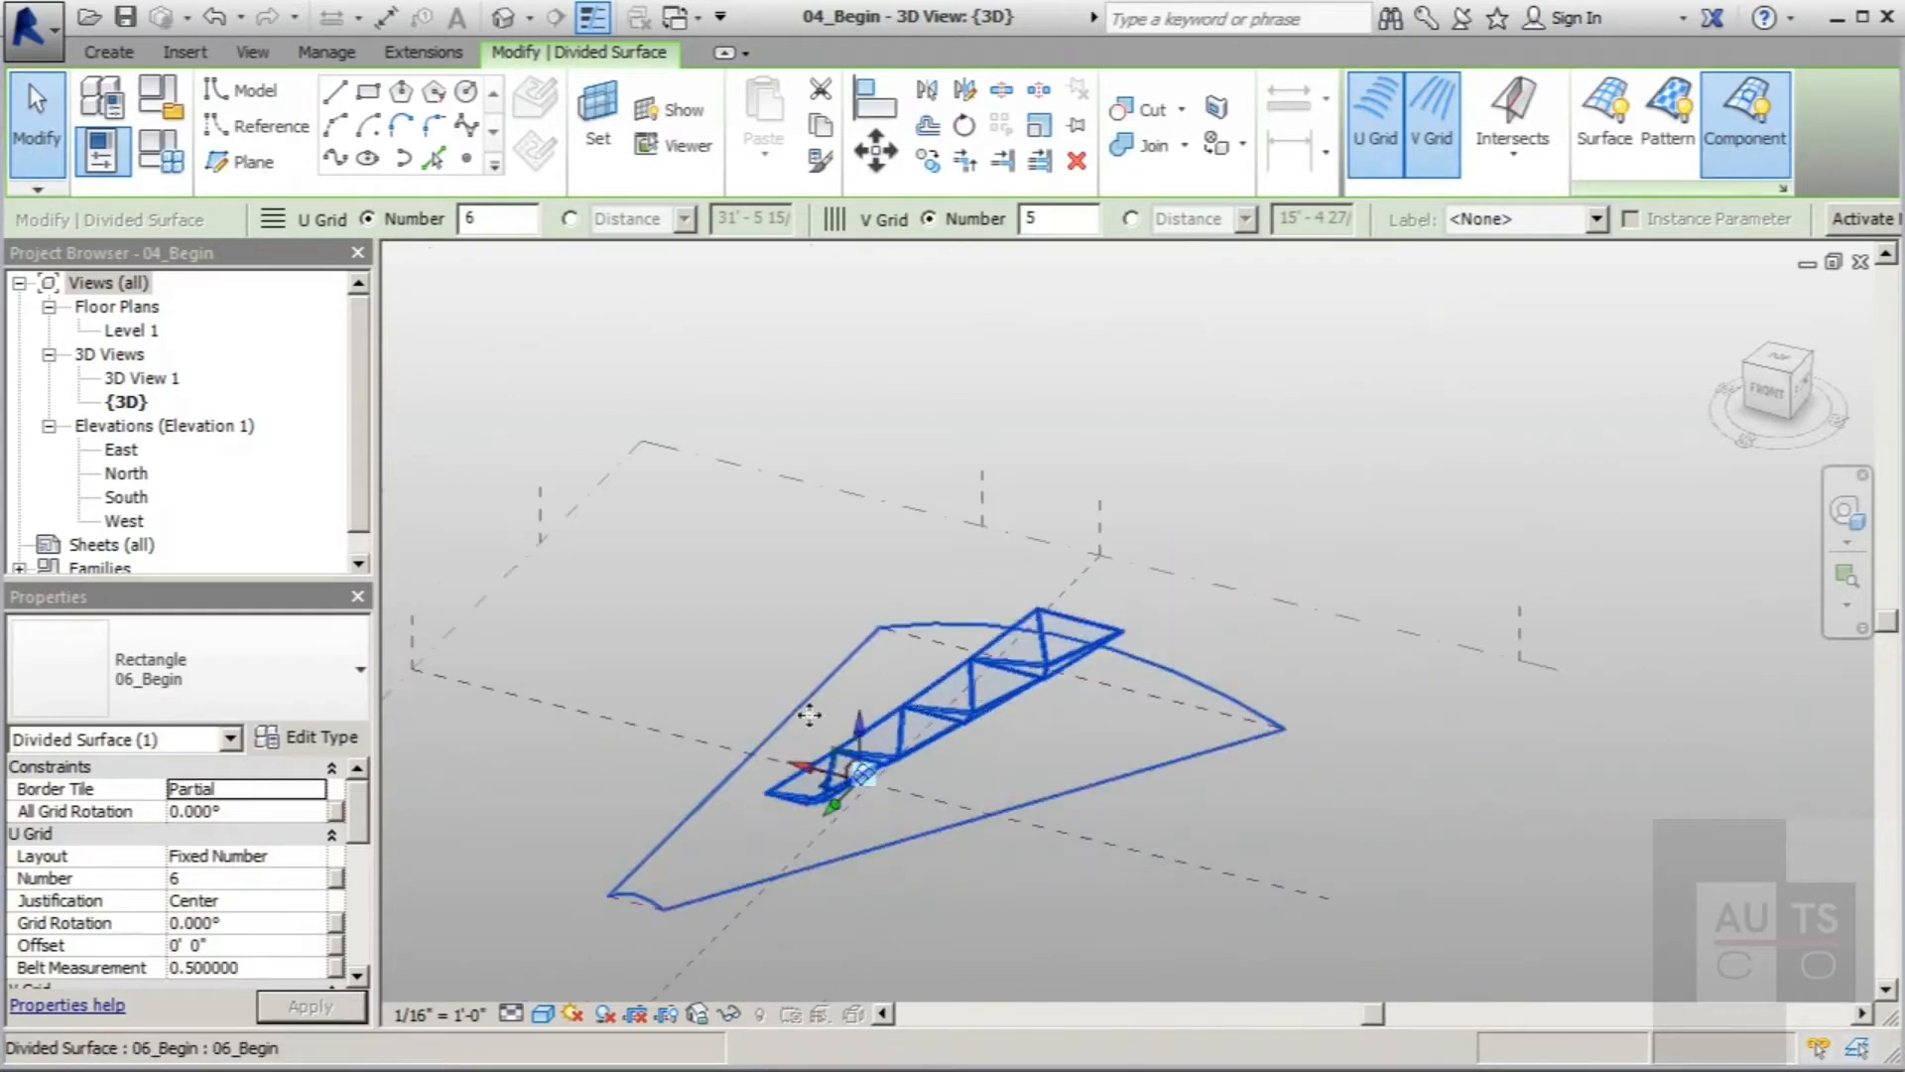
{"action": "scroll", "coordinate": [981, 692], "scroll_direction": "up", "scroll_amount": 4}
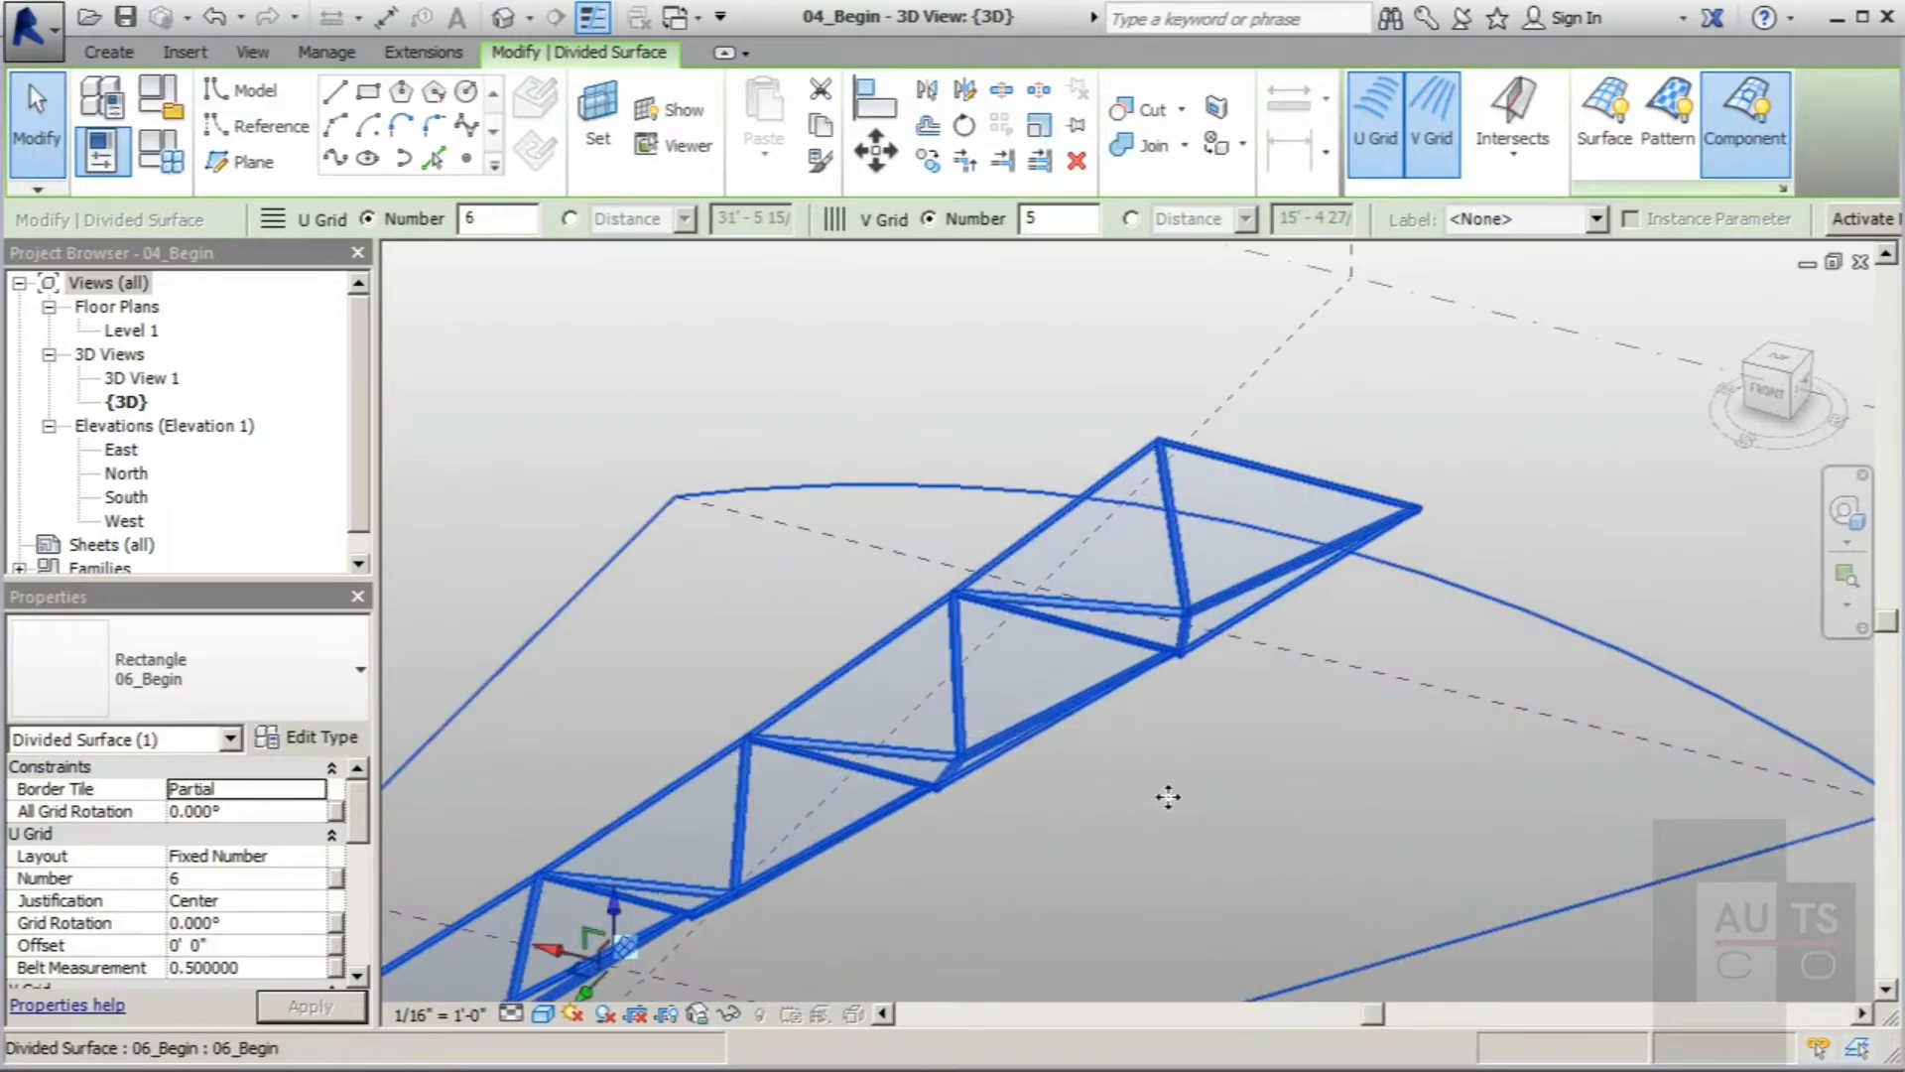
{"action": "middle_click_drag", "start_coordinate": [1099, 722], "coordinate": [1120, 649], "text": "shift"}
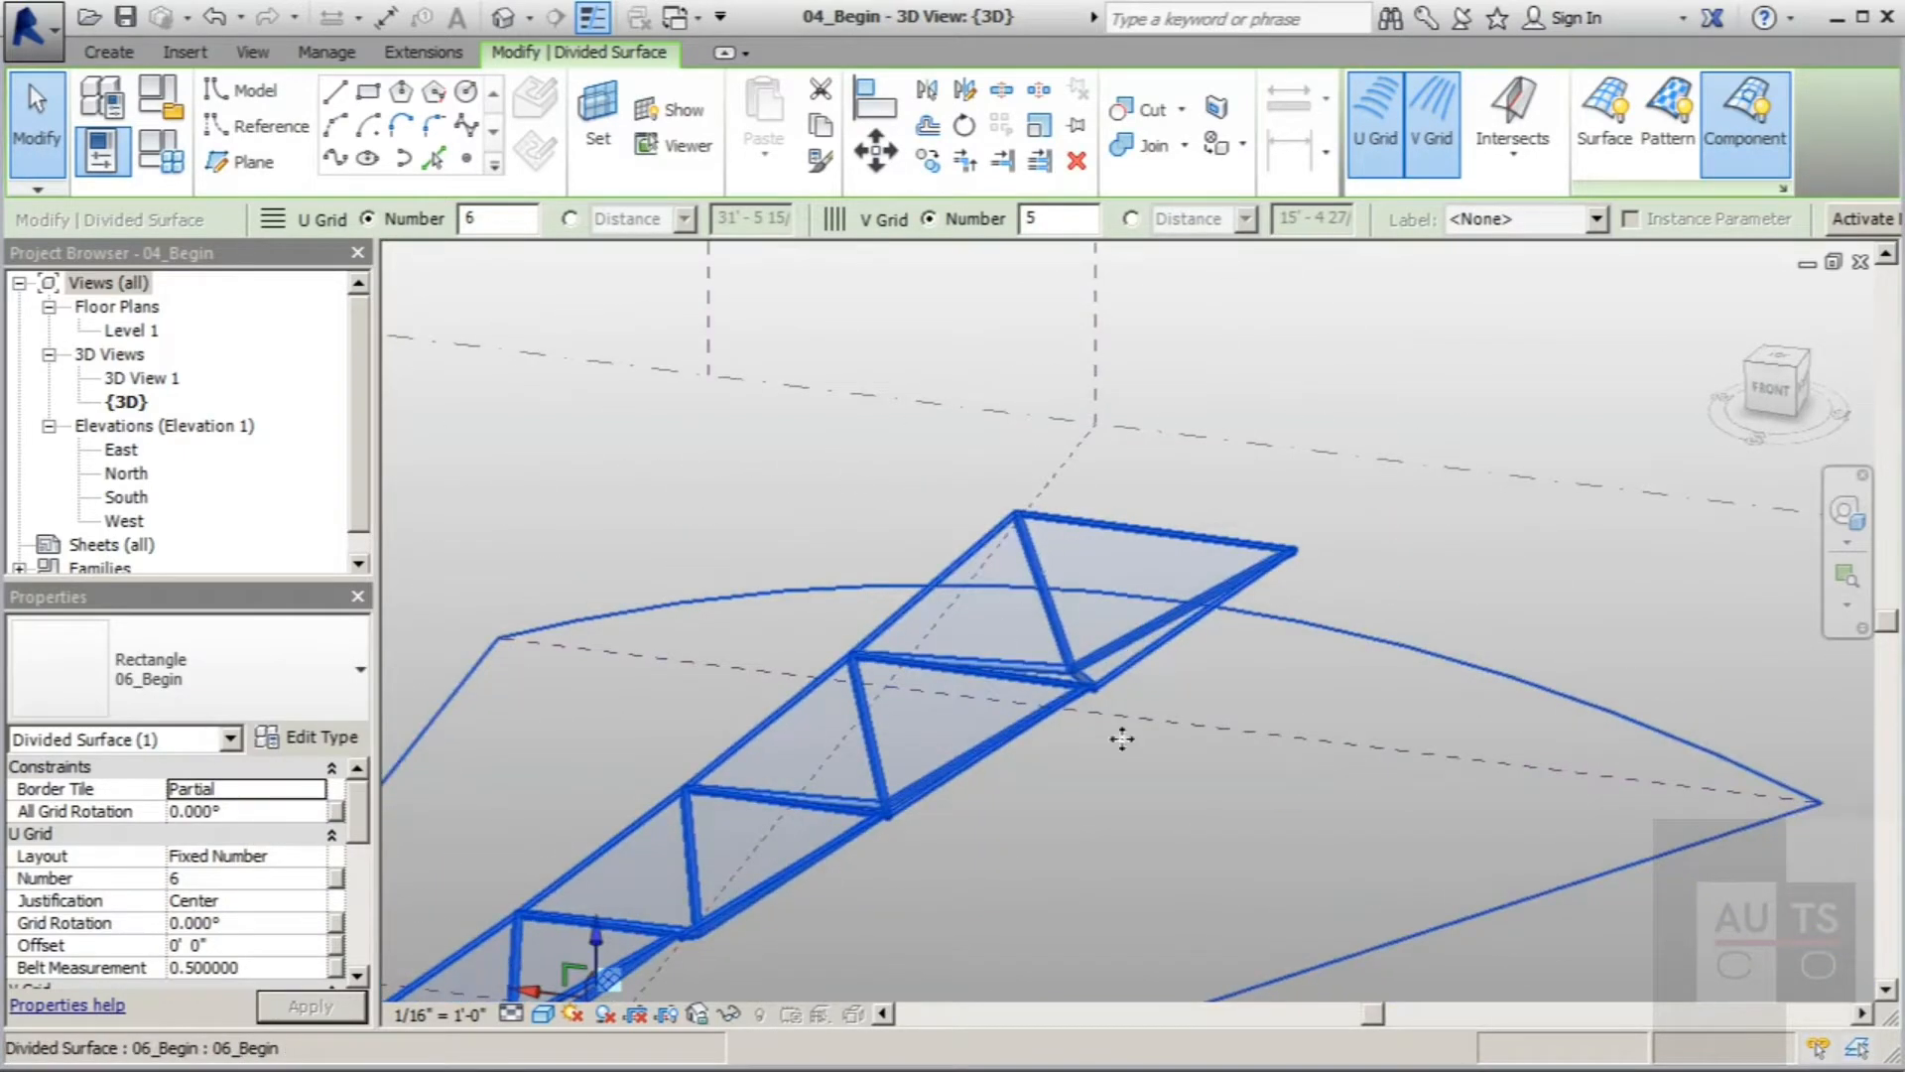
{"action": "middle_click_drag", "start_coordinate": [1121, 738], "coordinate": [1112, 583], "text": "shift"}
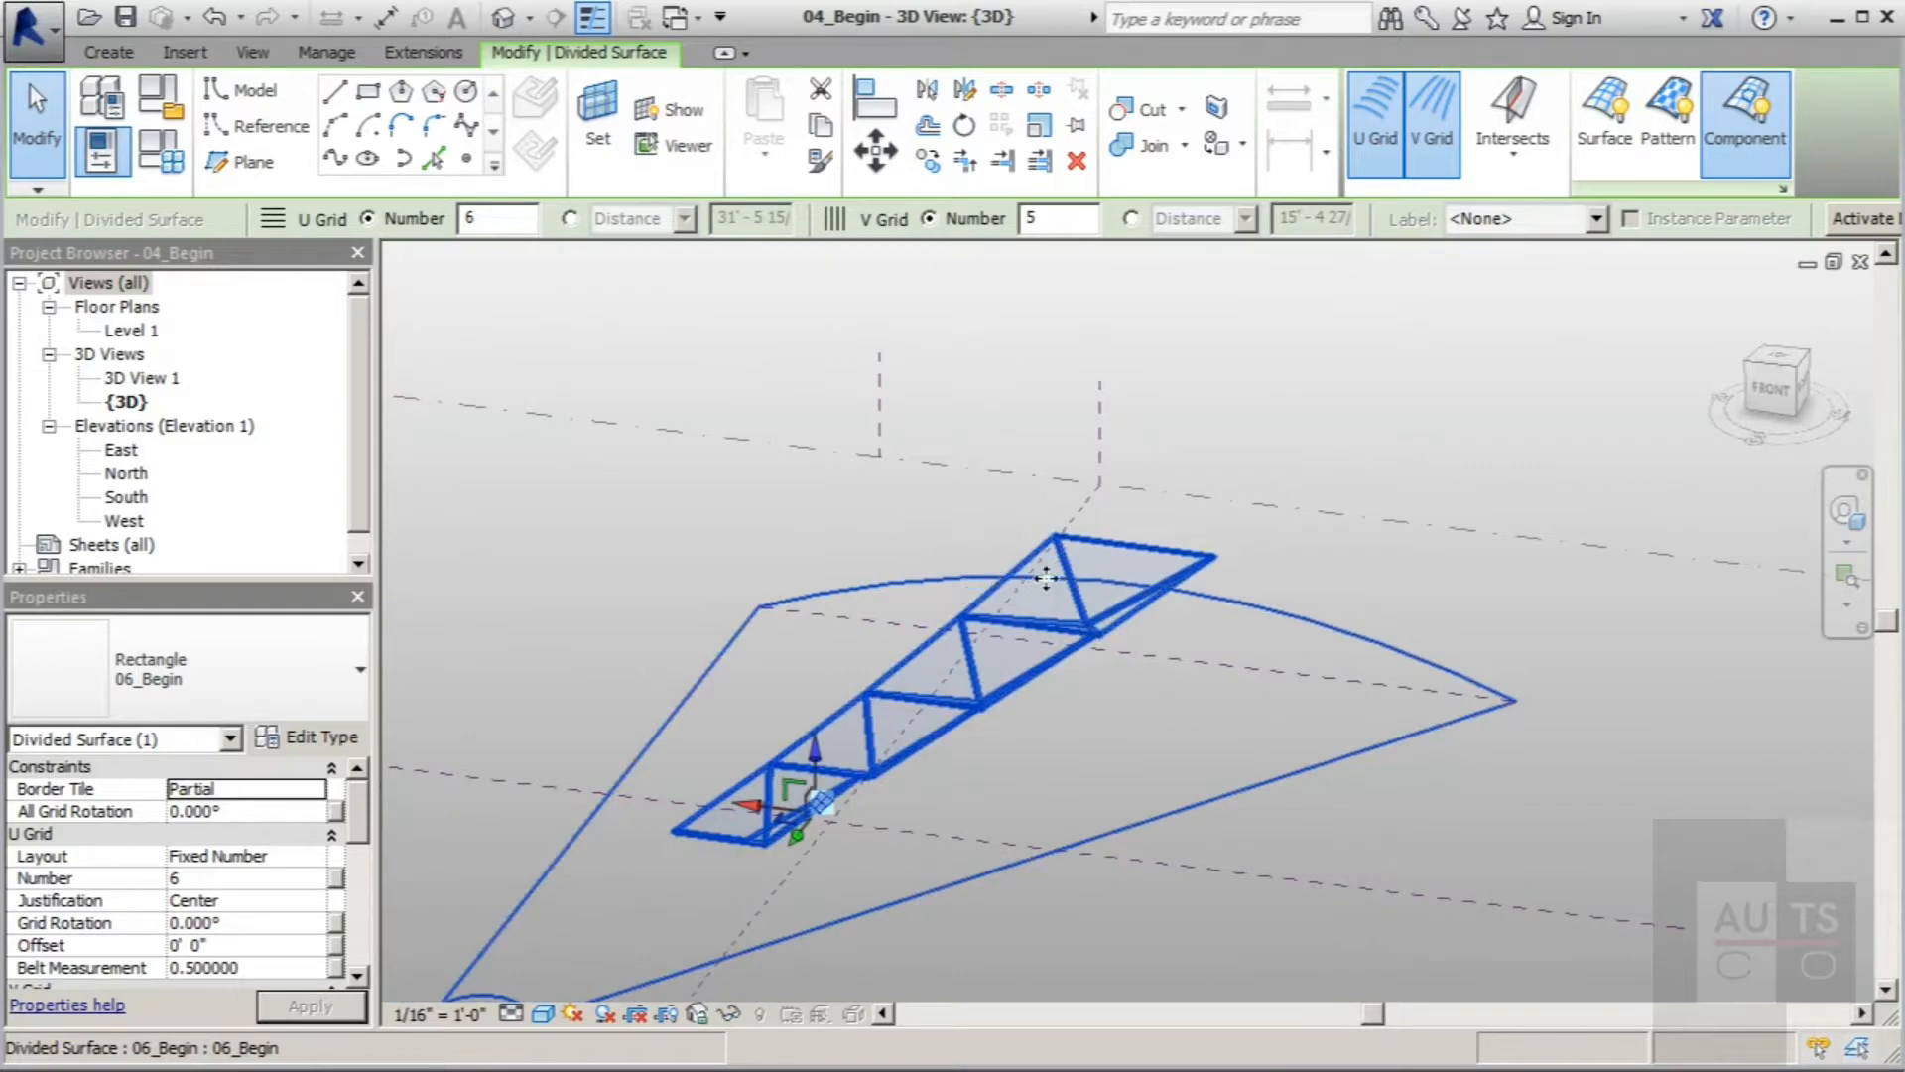
{"action": "middle_click_drag", "start_coordinate": [956, 688], "coordinate": [1131, 723], "text": "shift"}
{"action": "scroll", "coordinate": [868, 594], "scroll_direction": "up", "scroll_amount": 3}
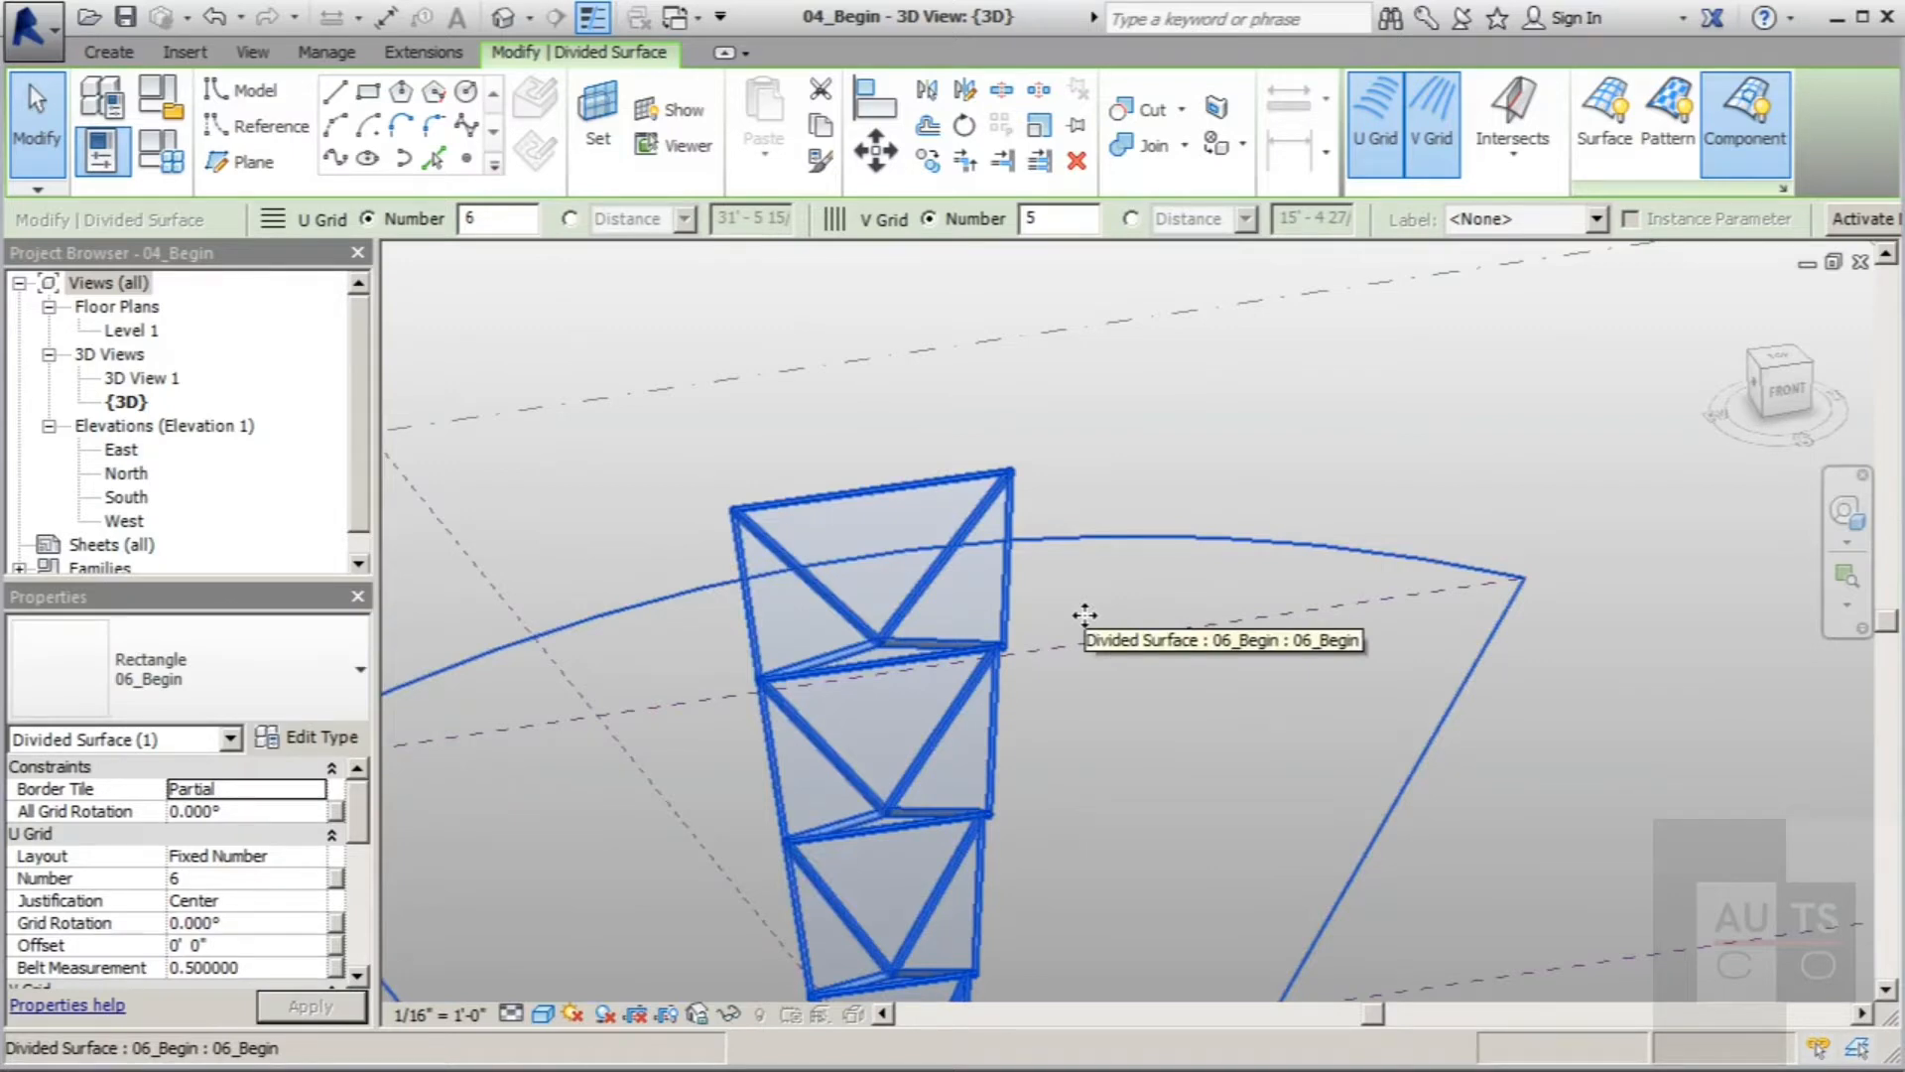
Step: Undo the panel assignment on the divided surface and switch to the 3D view of the 06_Begin curtain panel family
{"action": "key", "text": "ctrl+z"}
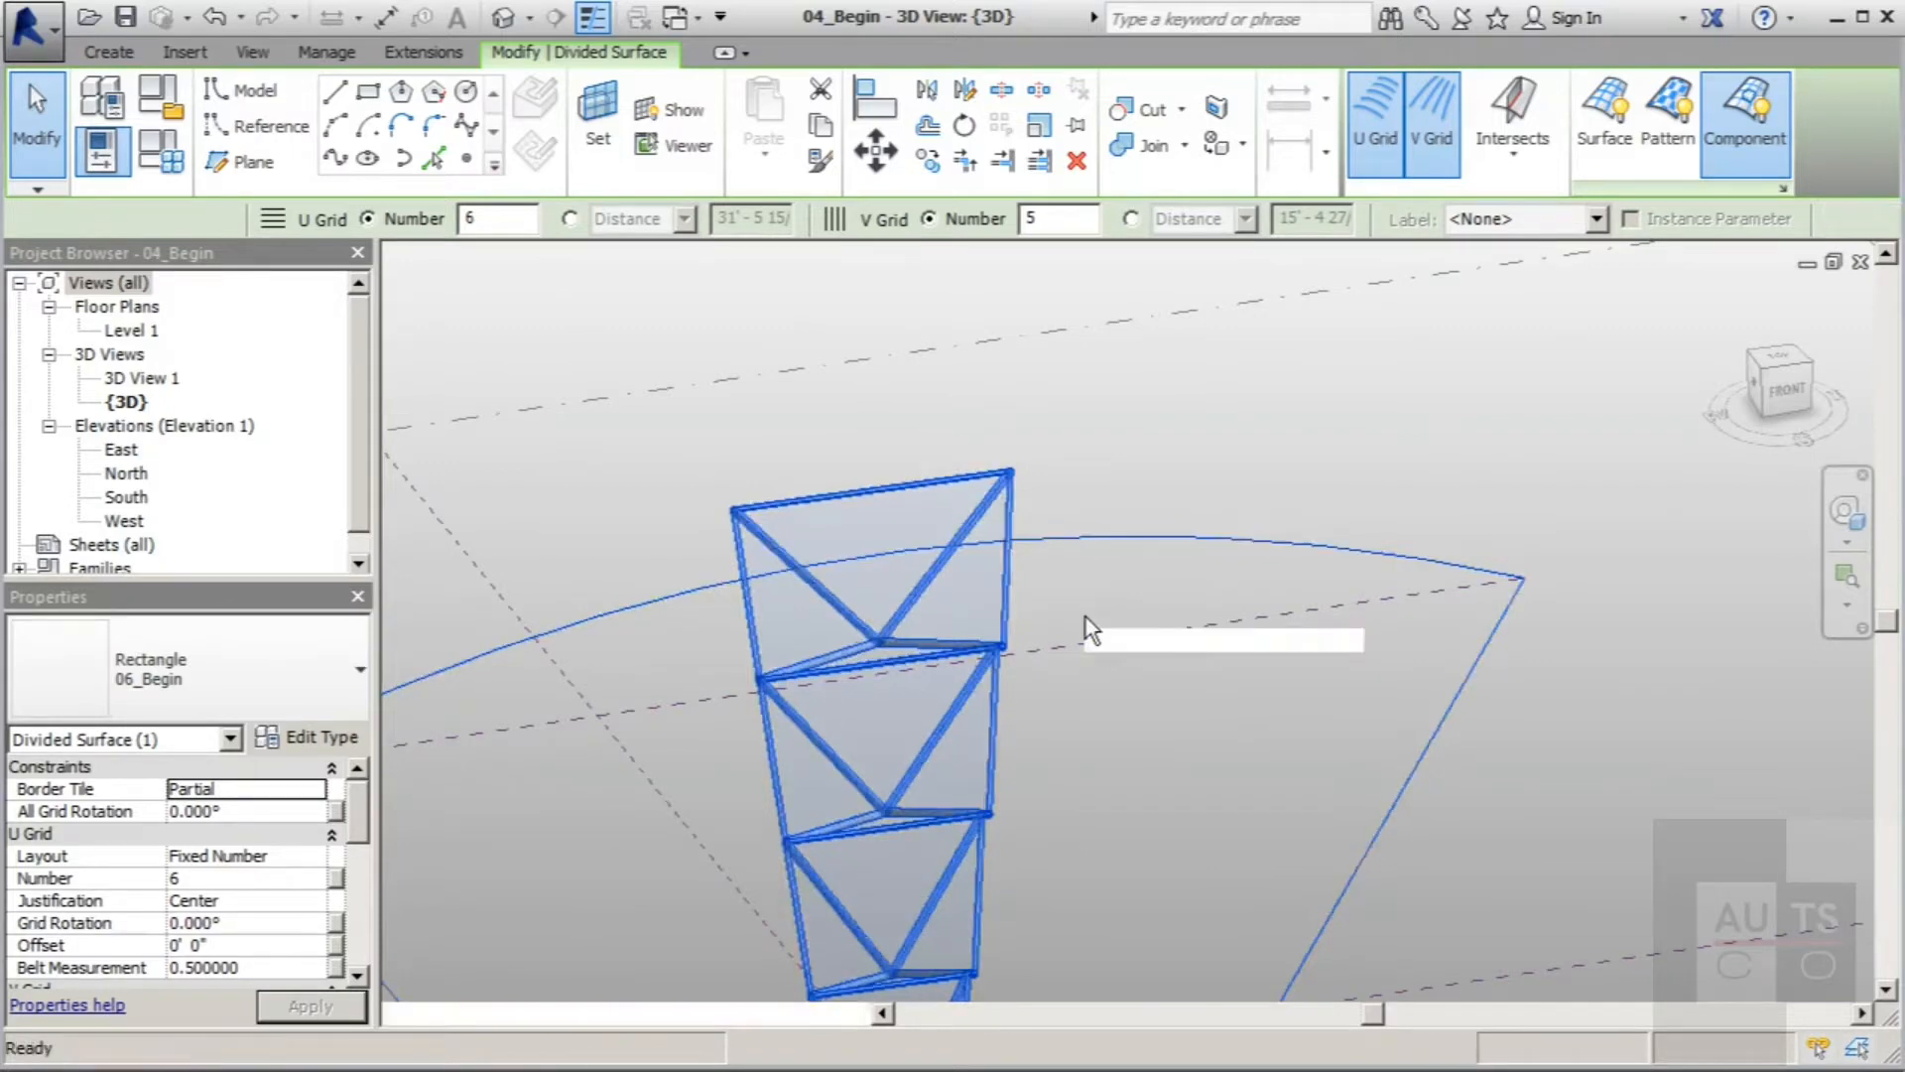
{"action": "scroll", "coordinate": [1209, 478], "scroll_direction": "down", "scroll_amount": 3}
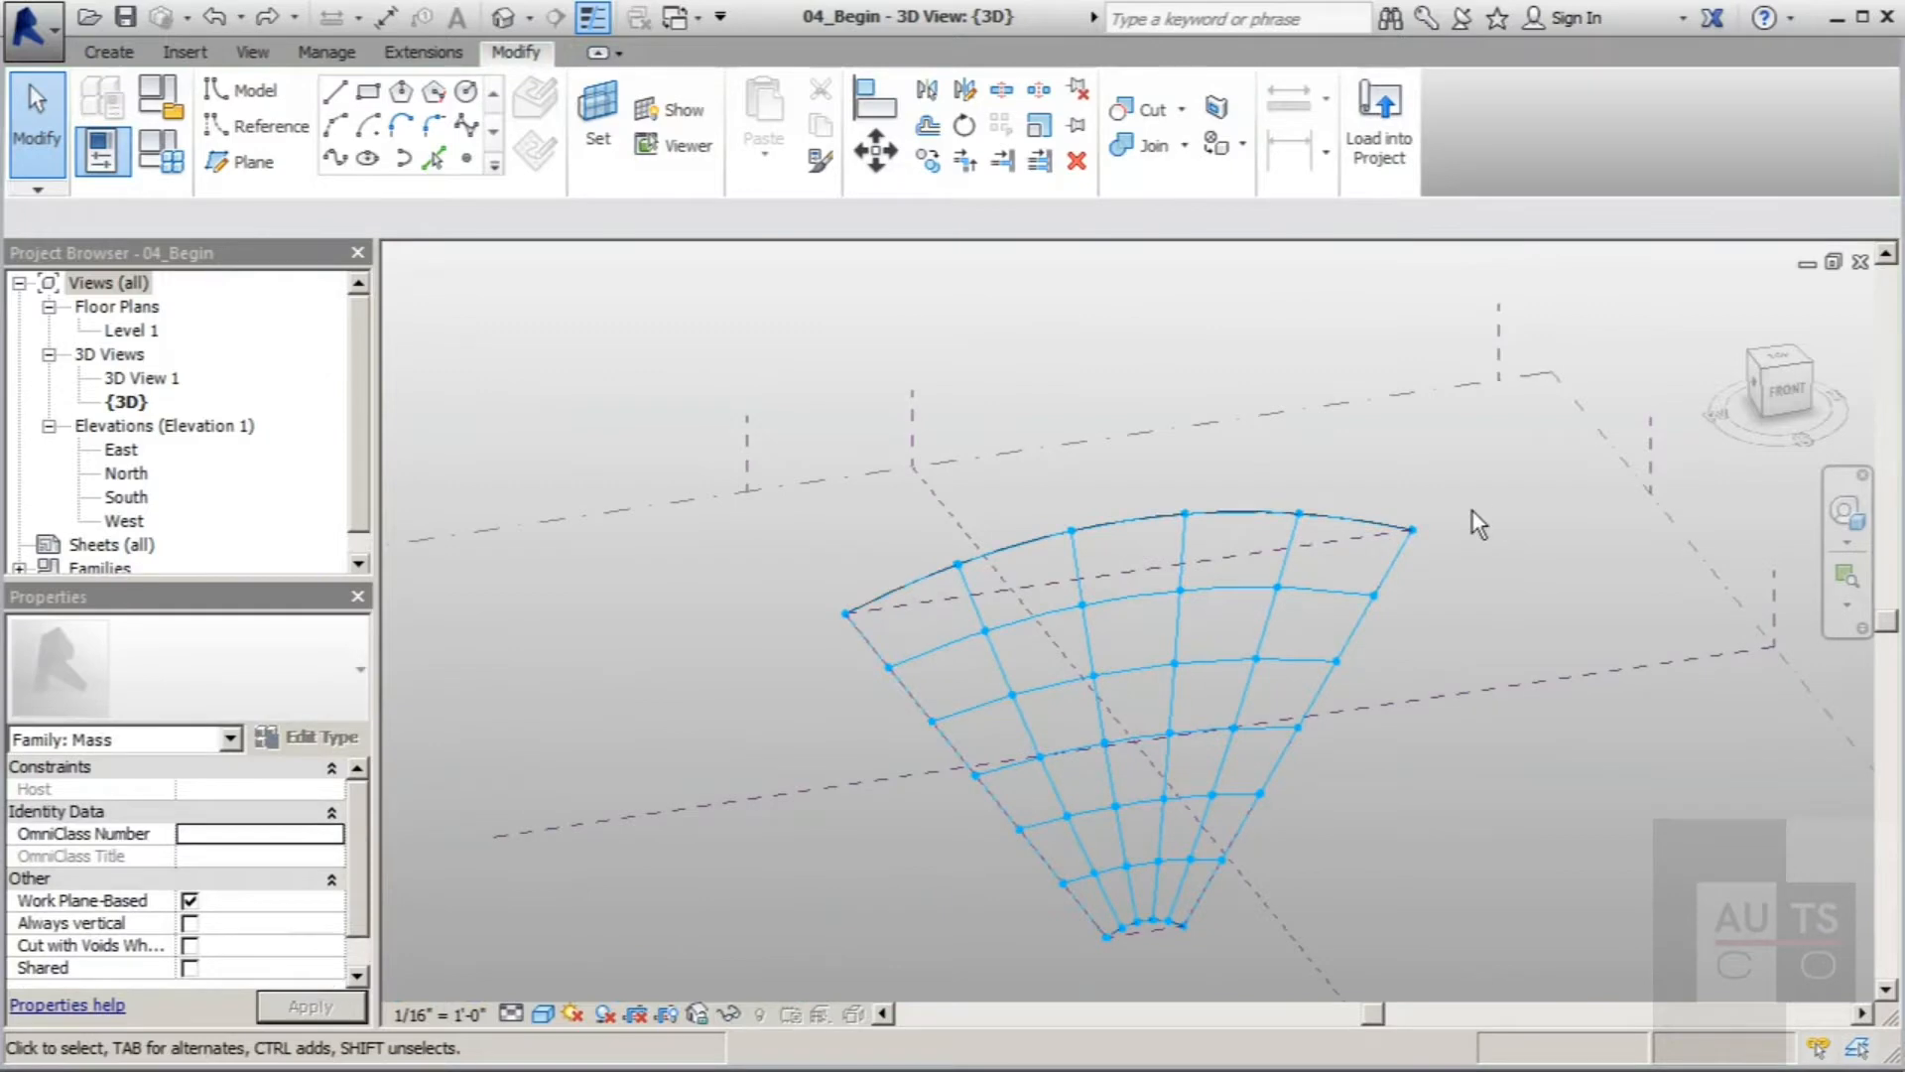
{"action": "key", "text": "ctrl+Tab"}
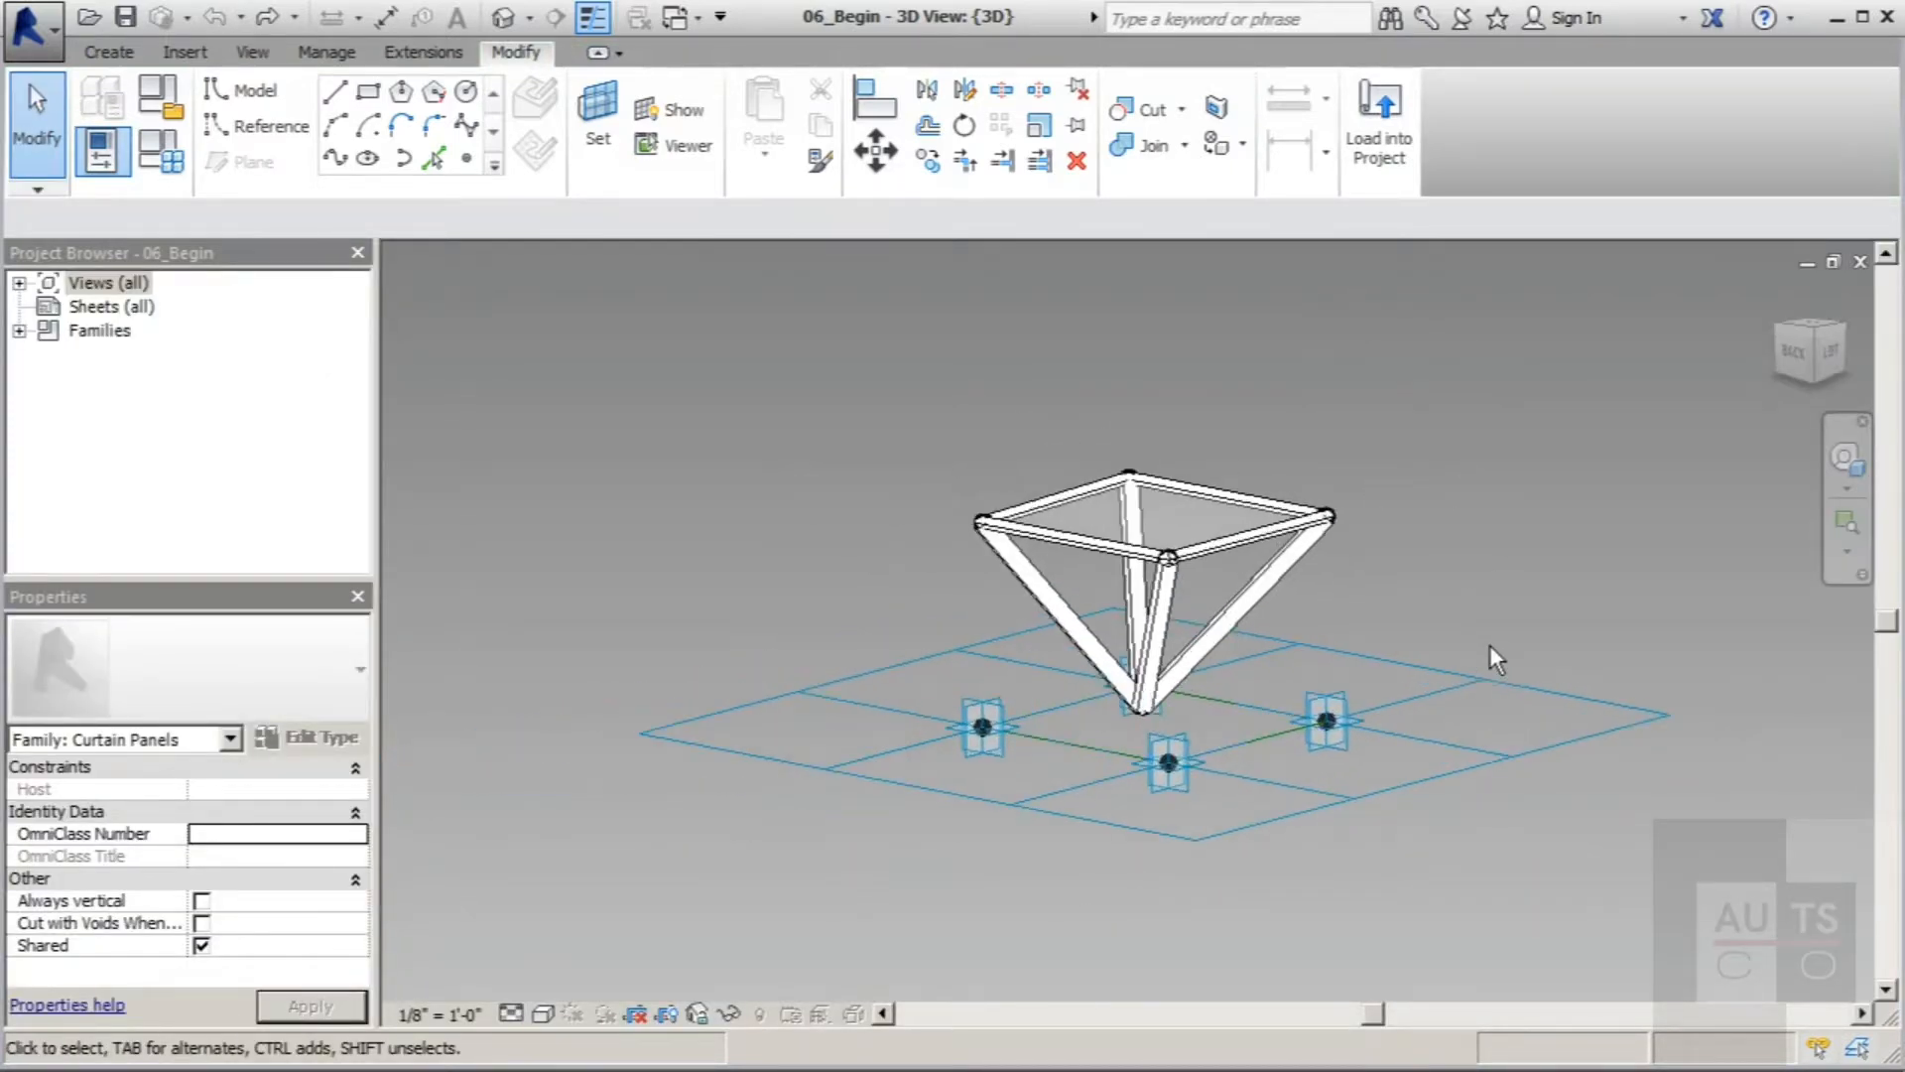
Step: Delete the solid tube form running around the upper square of the panel frame
{"action": "middle_click_drag", "start_coordinate": [1488, 643], "coordinate": [1142, 799], "text": "shift"}
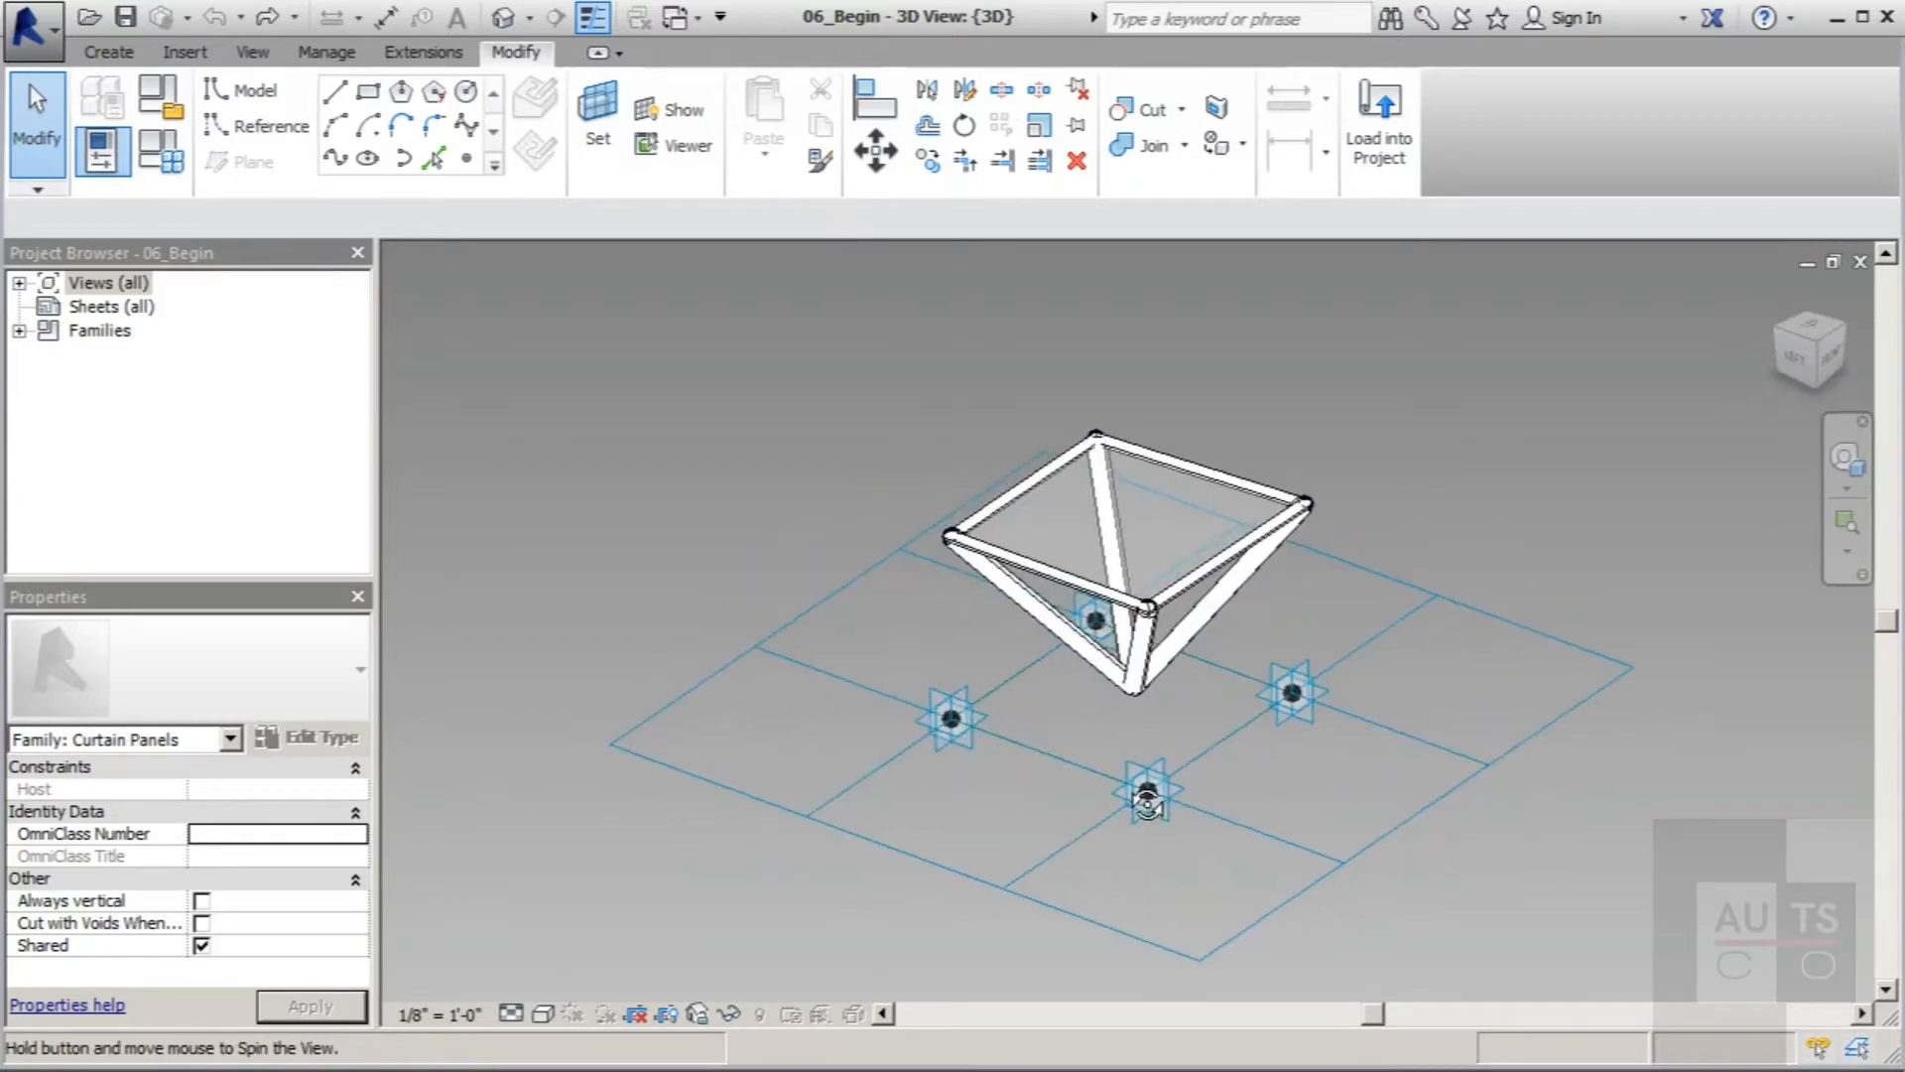
{"action": "scroll", "coordinate": [982, 699], "scroll_direction": "up", "scroll_amount": 5}
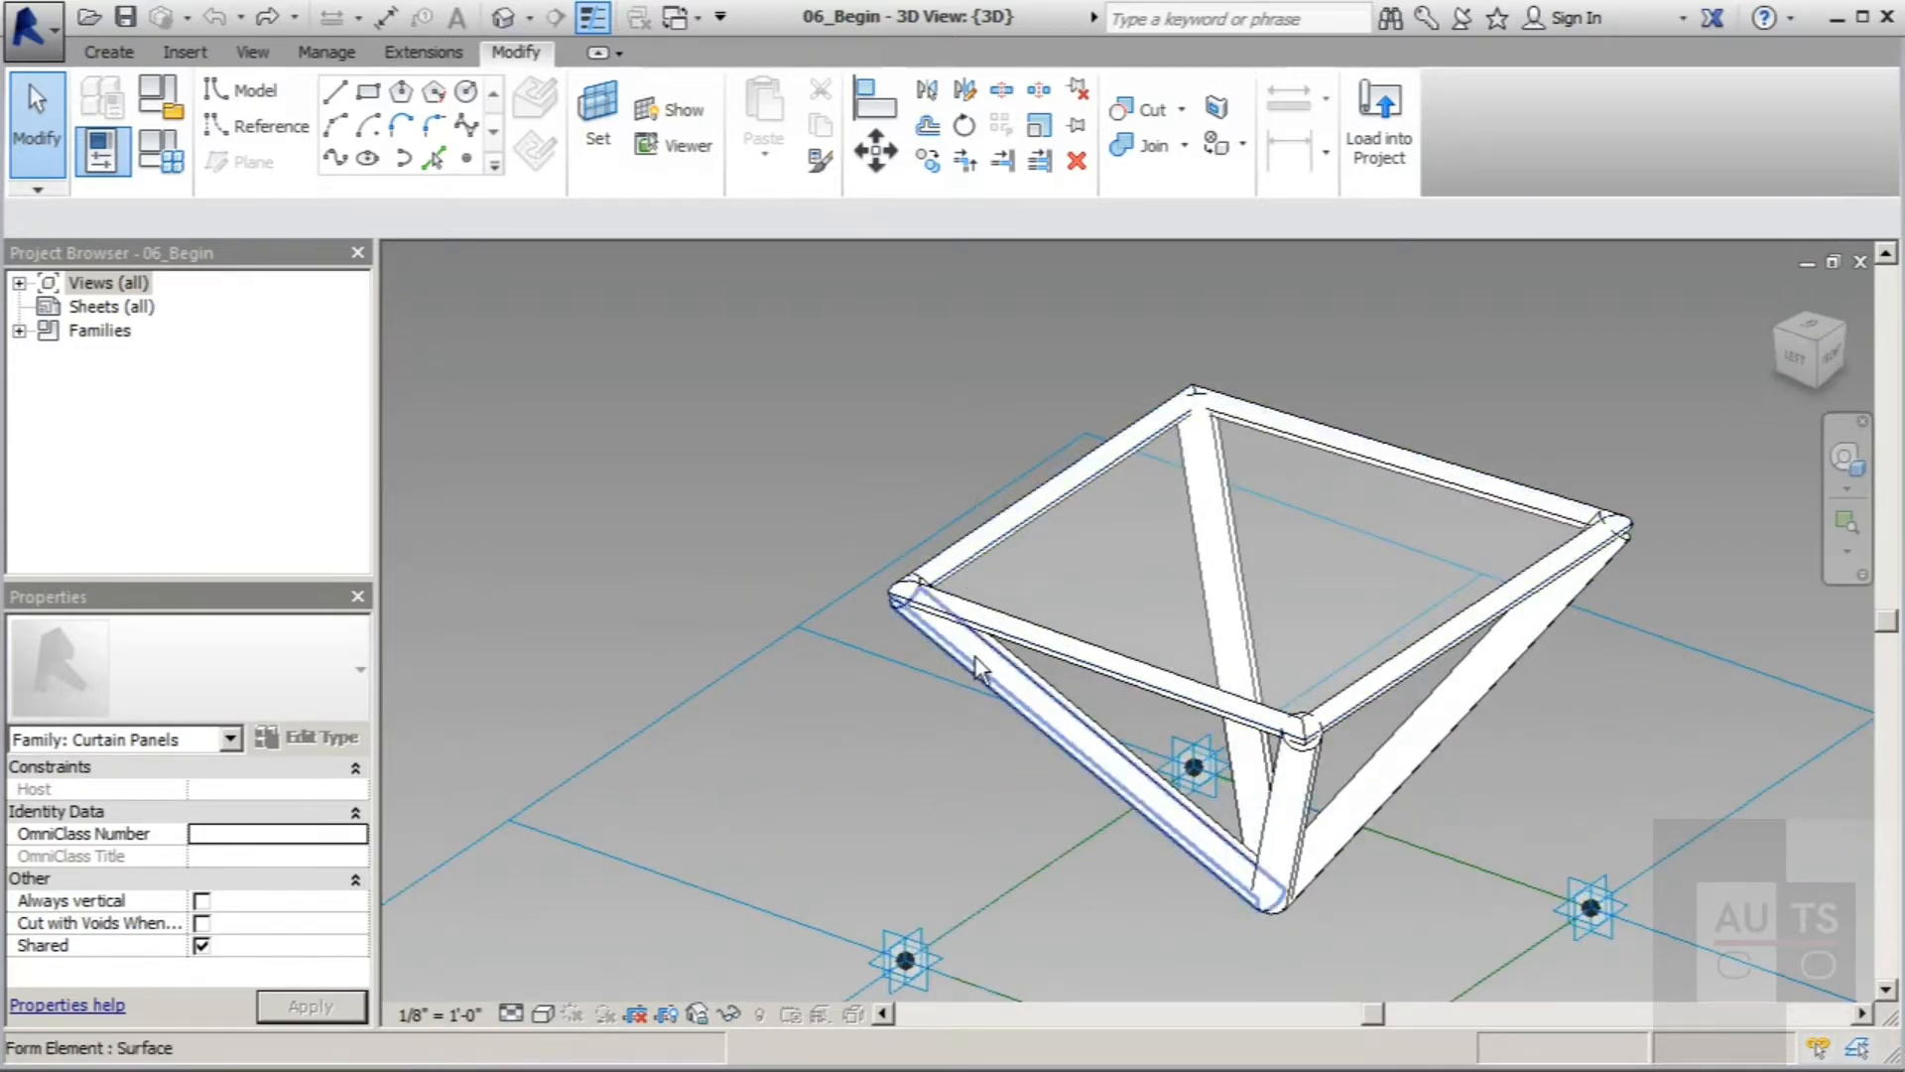
{"action": "left_click", "coordinate": [1006, 521]}
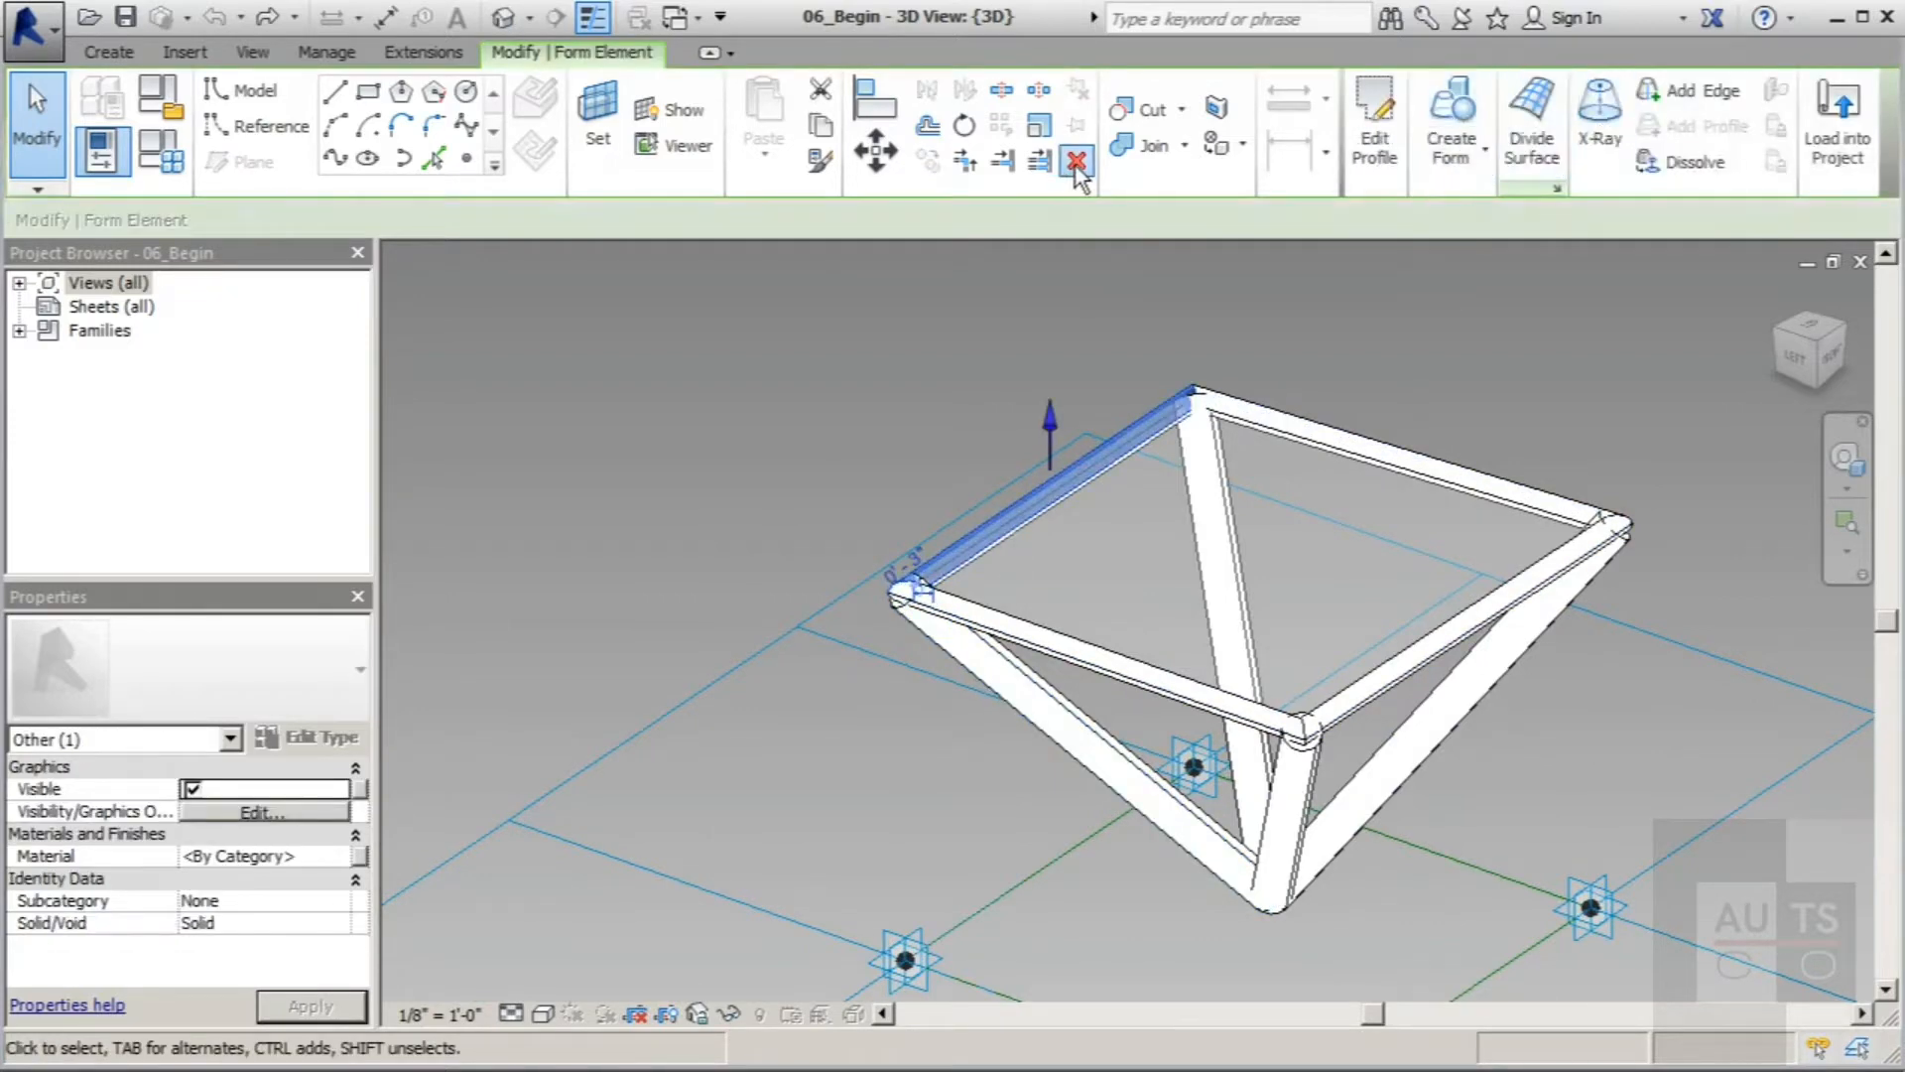
{"action": "left_click", "coordinate": [1075, 163]}
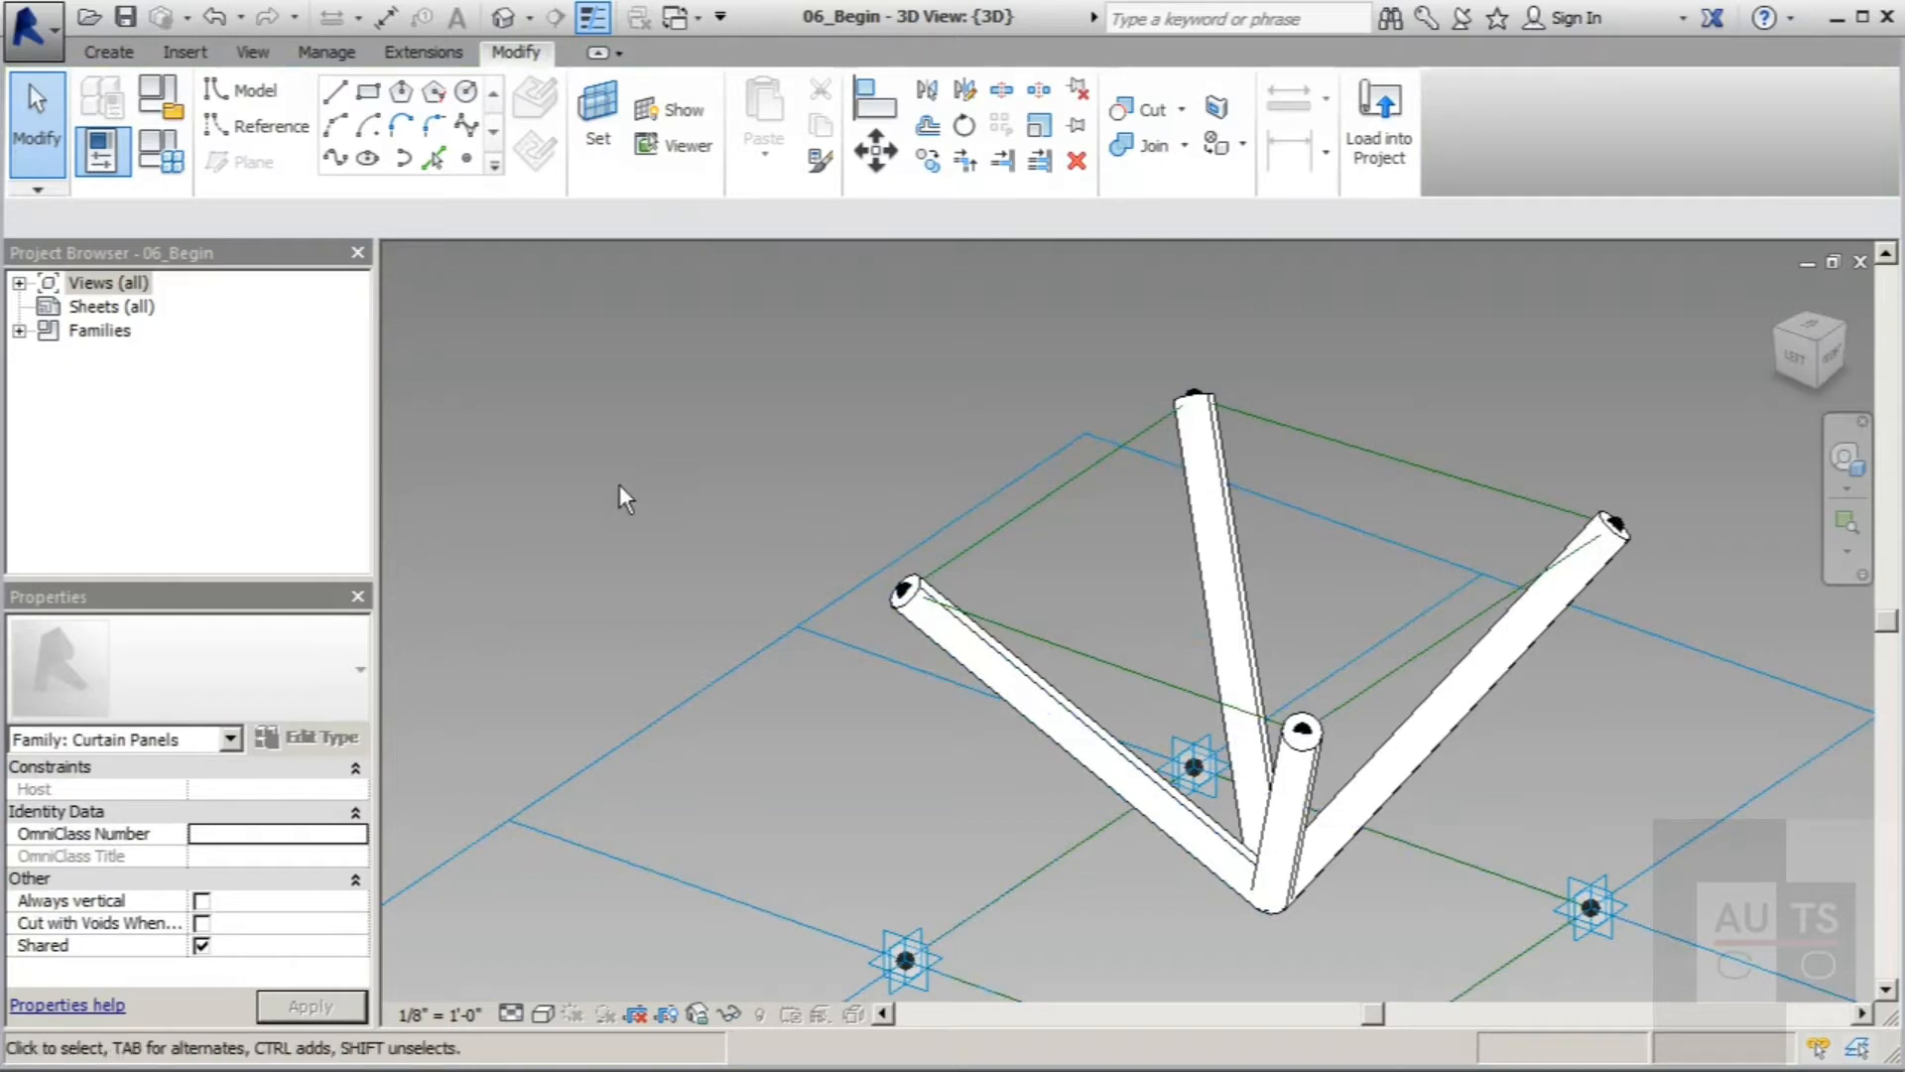
Step: Delete the four solid diagonal tubes that run from the upper corners to the apex, keeping their reference lines
{"action": "left_click", "coordinate": [1015, 706]}
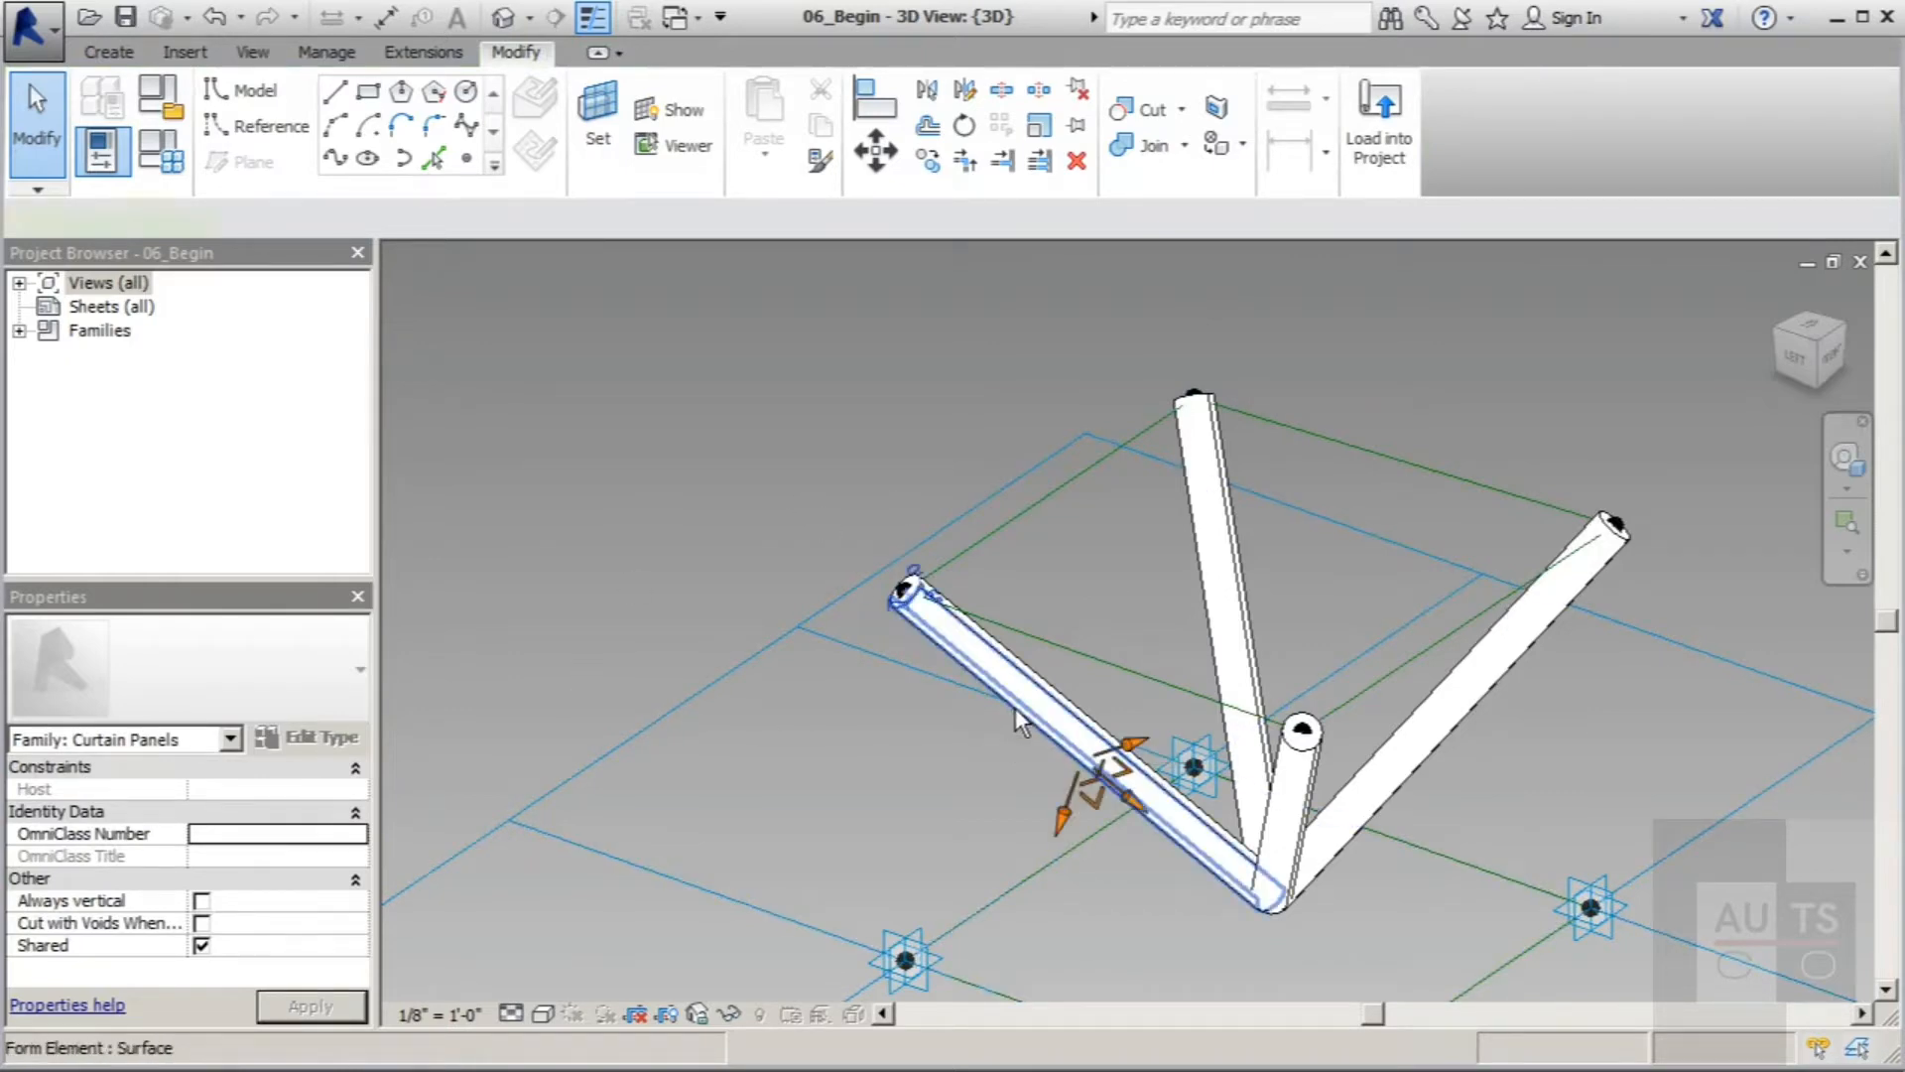
{"action": "left_click", "coordinate": [1075, 162]}
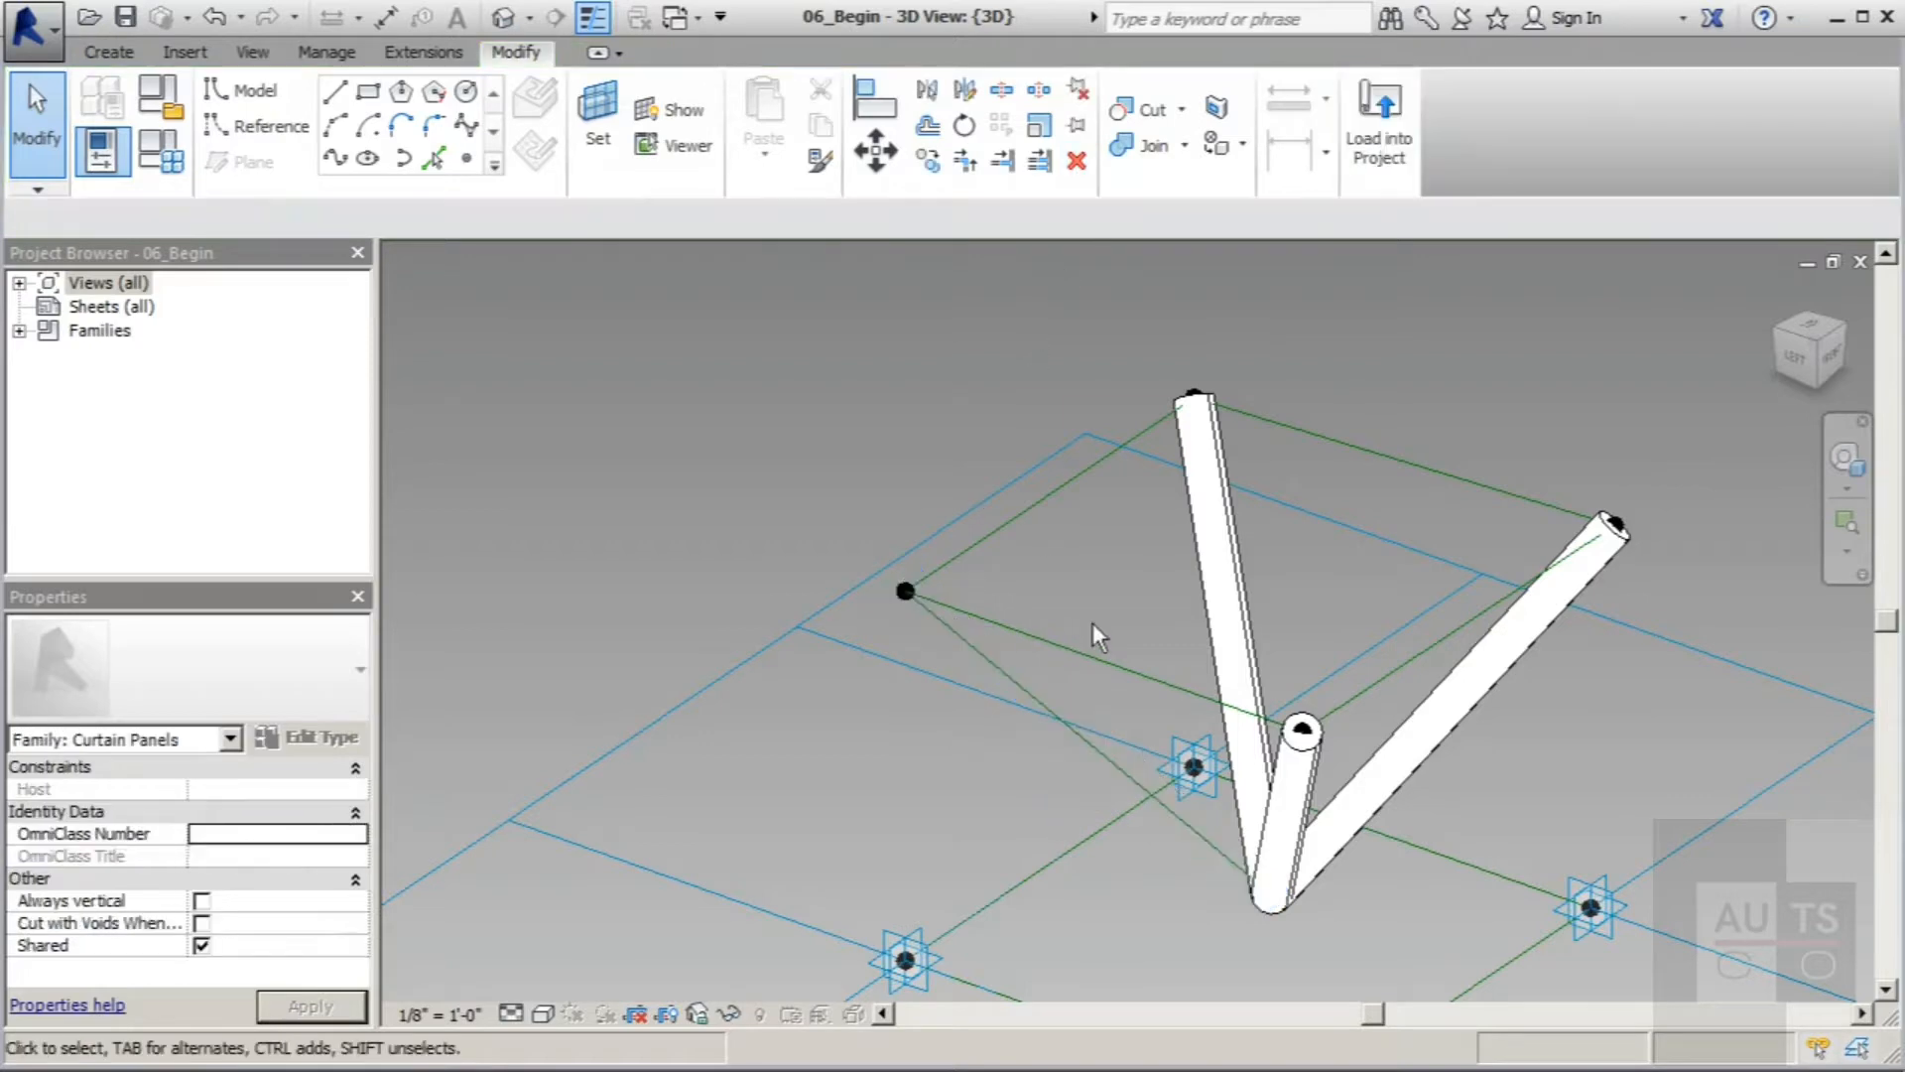
{"action": "left_click", "coordinate": [1205, 582]}
{"action": "left_click", "coordinate": [1075, 163]}
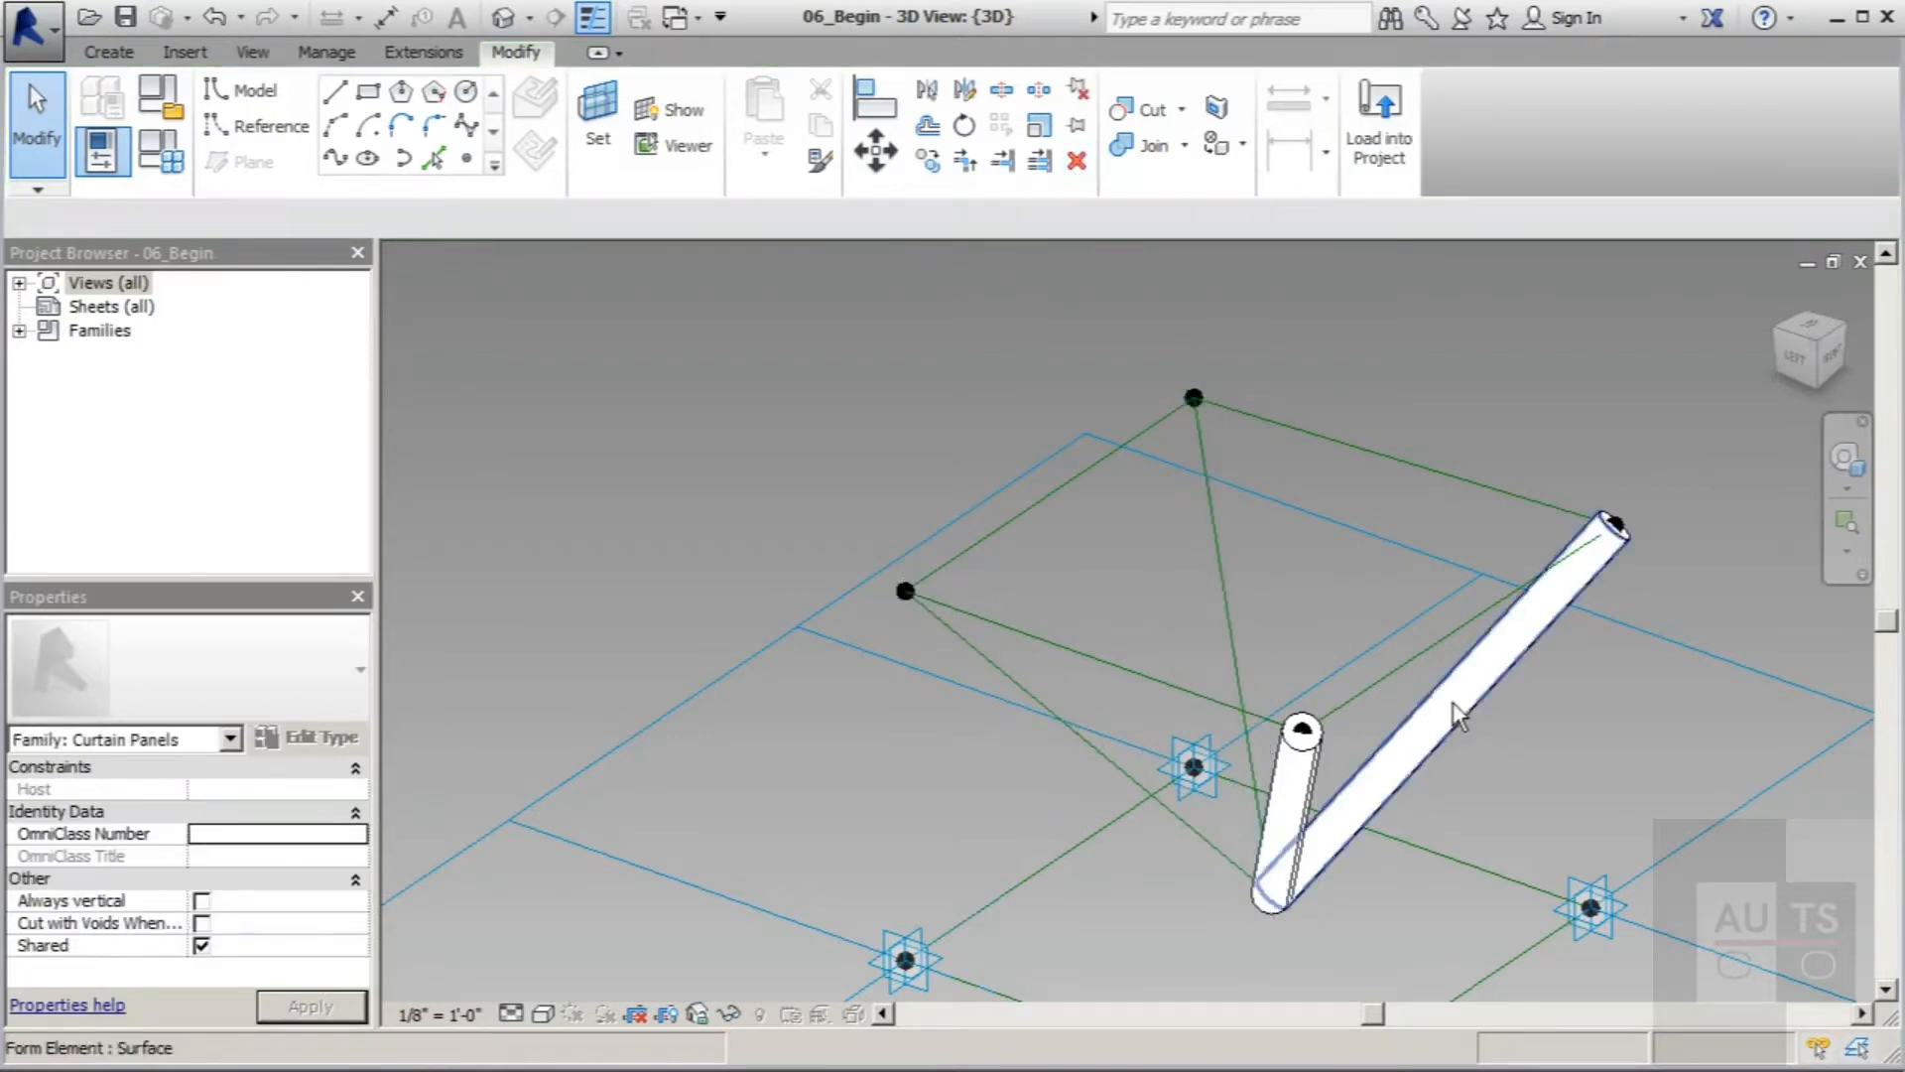
{"action": "left_click", "coordinate": [1479, 702]}
{"action": "left_click", "coordinate": [1076, 163]}
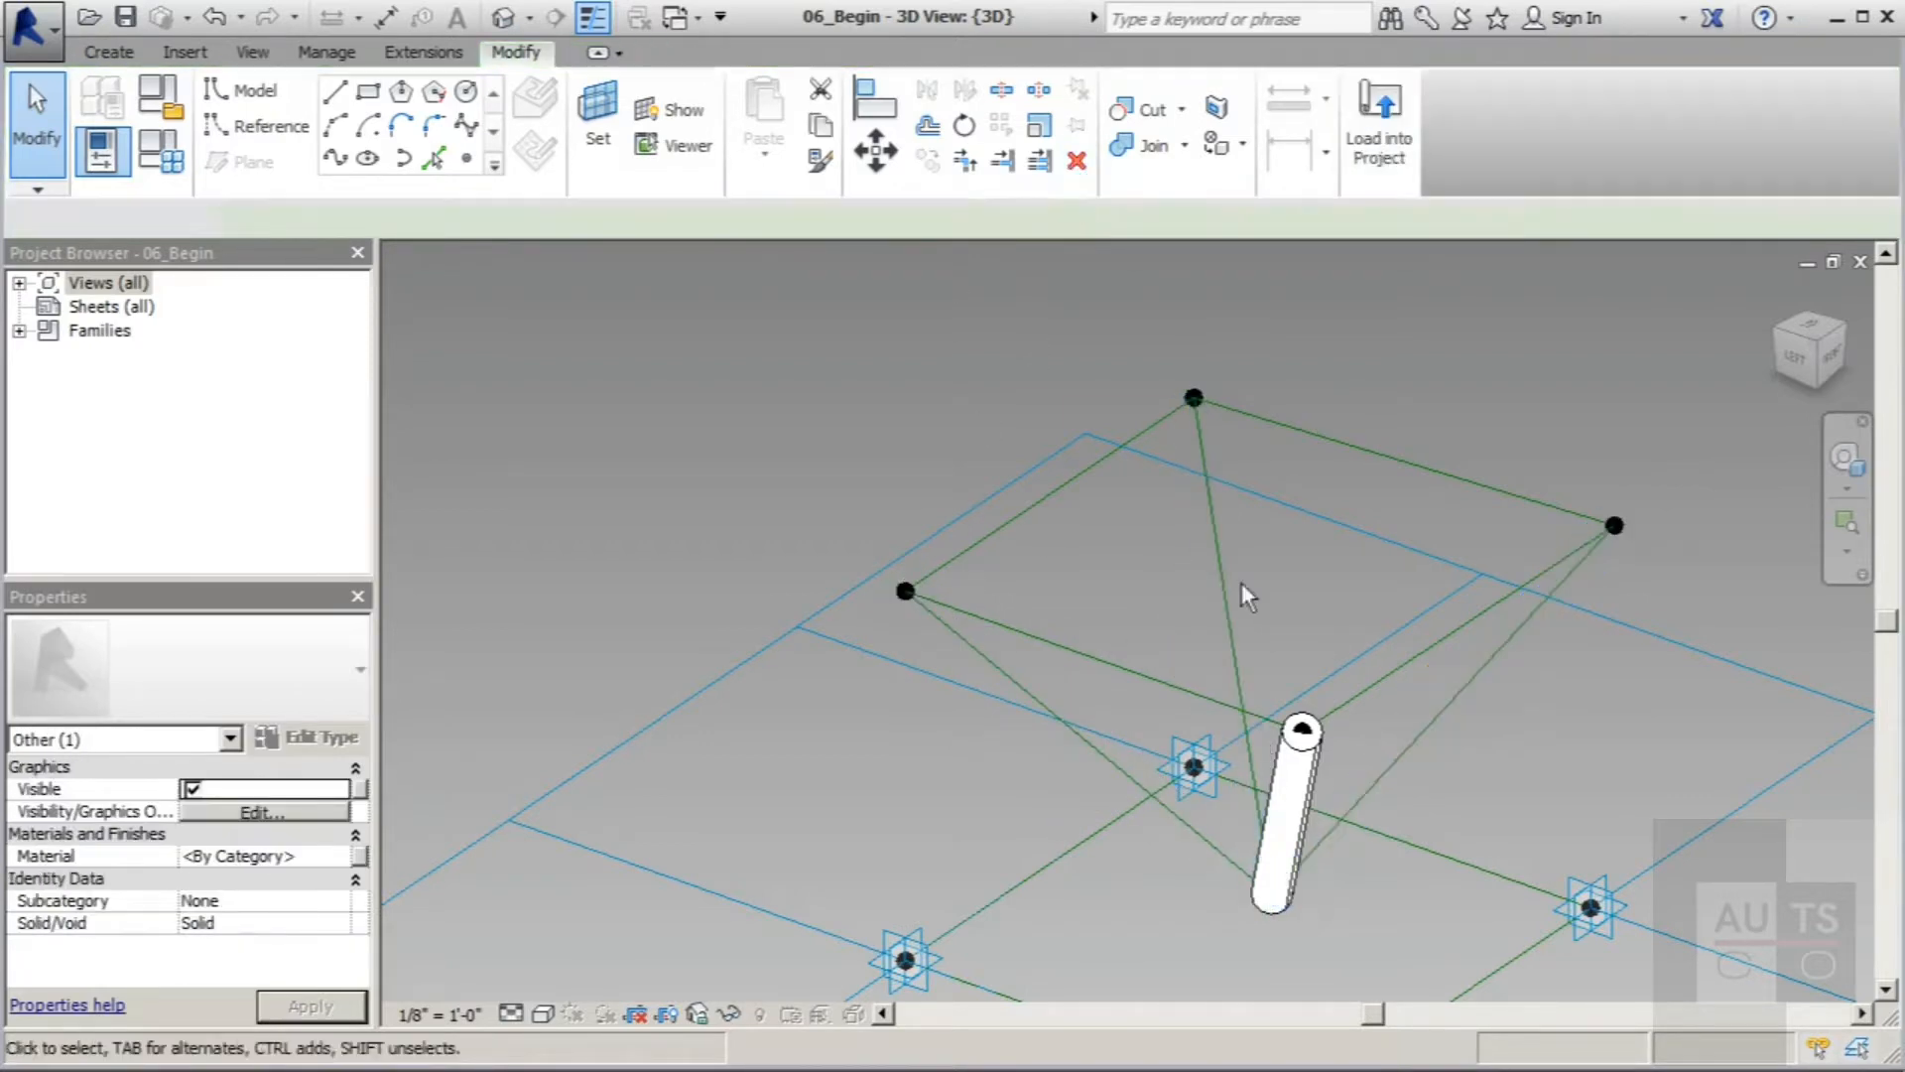
{"action": "left_click", "coordinate": [1284, 776]}
{"action": "left_click", "coordinate": [1078, 162]}
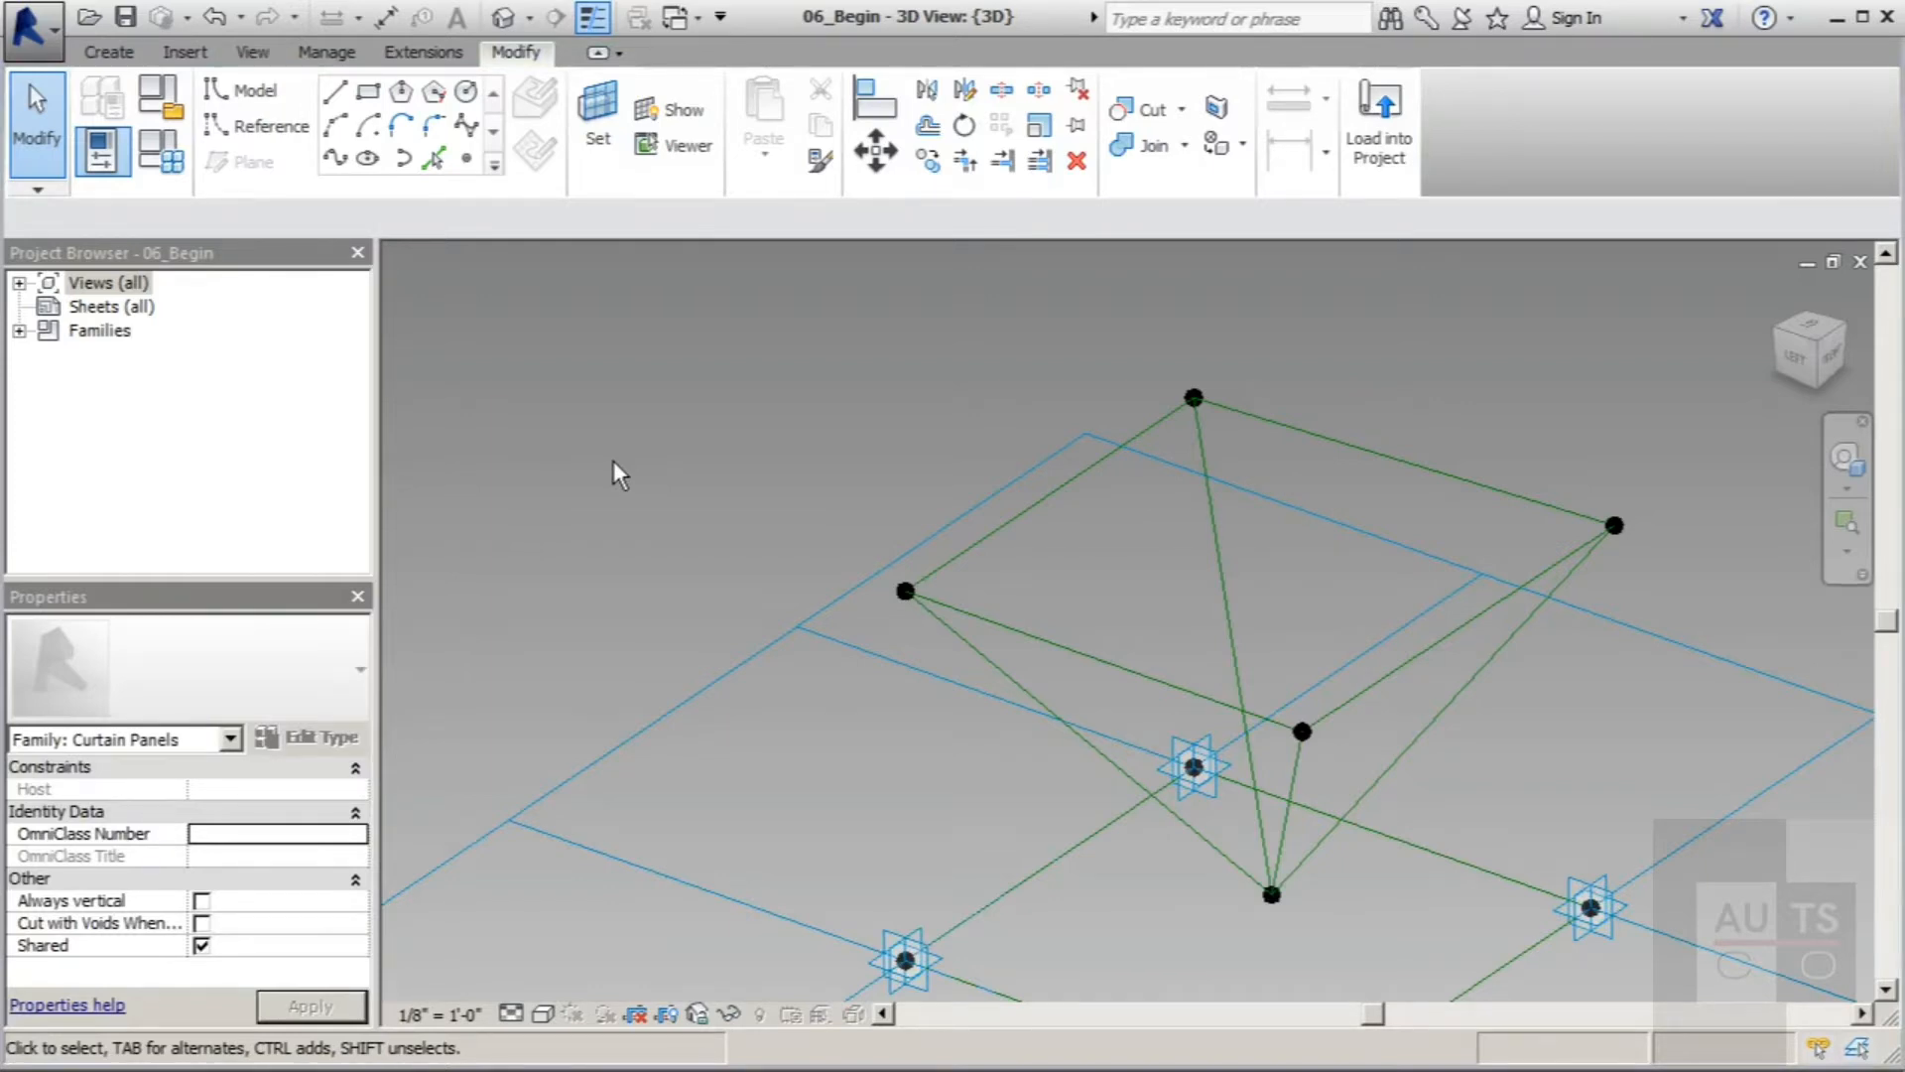
Step: Place a reference point partway along the left diagonal reference line and set the work plane to that point
{"action": "left_click", "coordinate": [467, 157]}
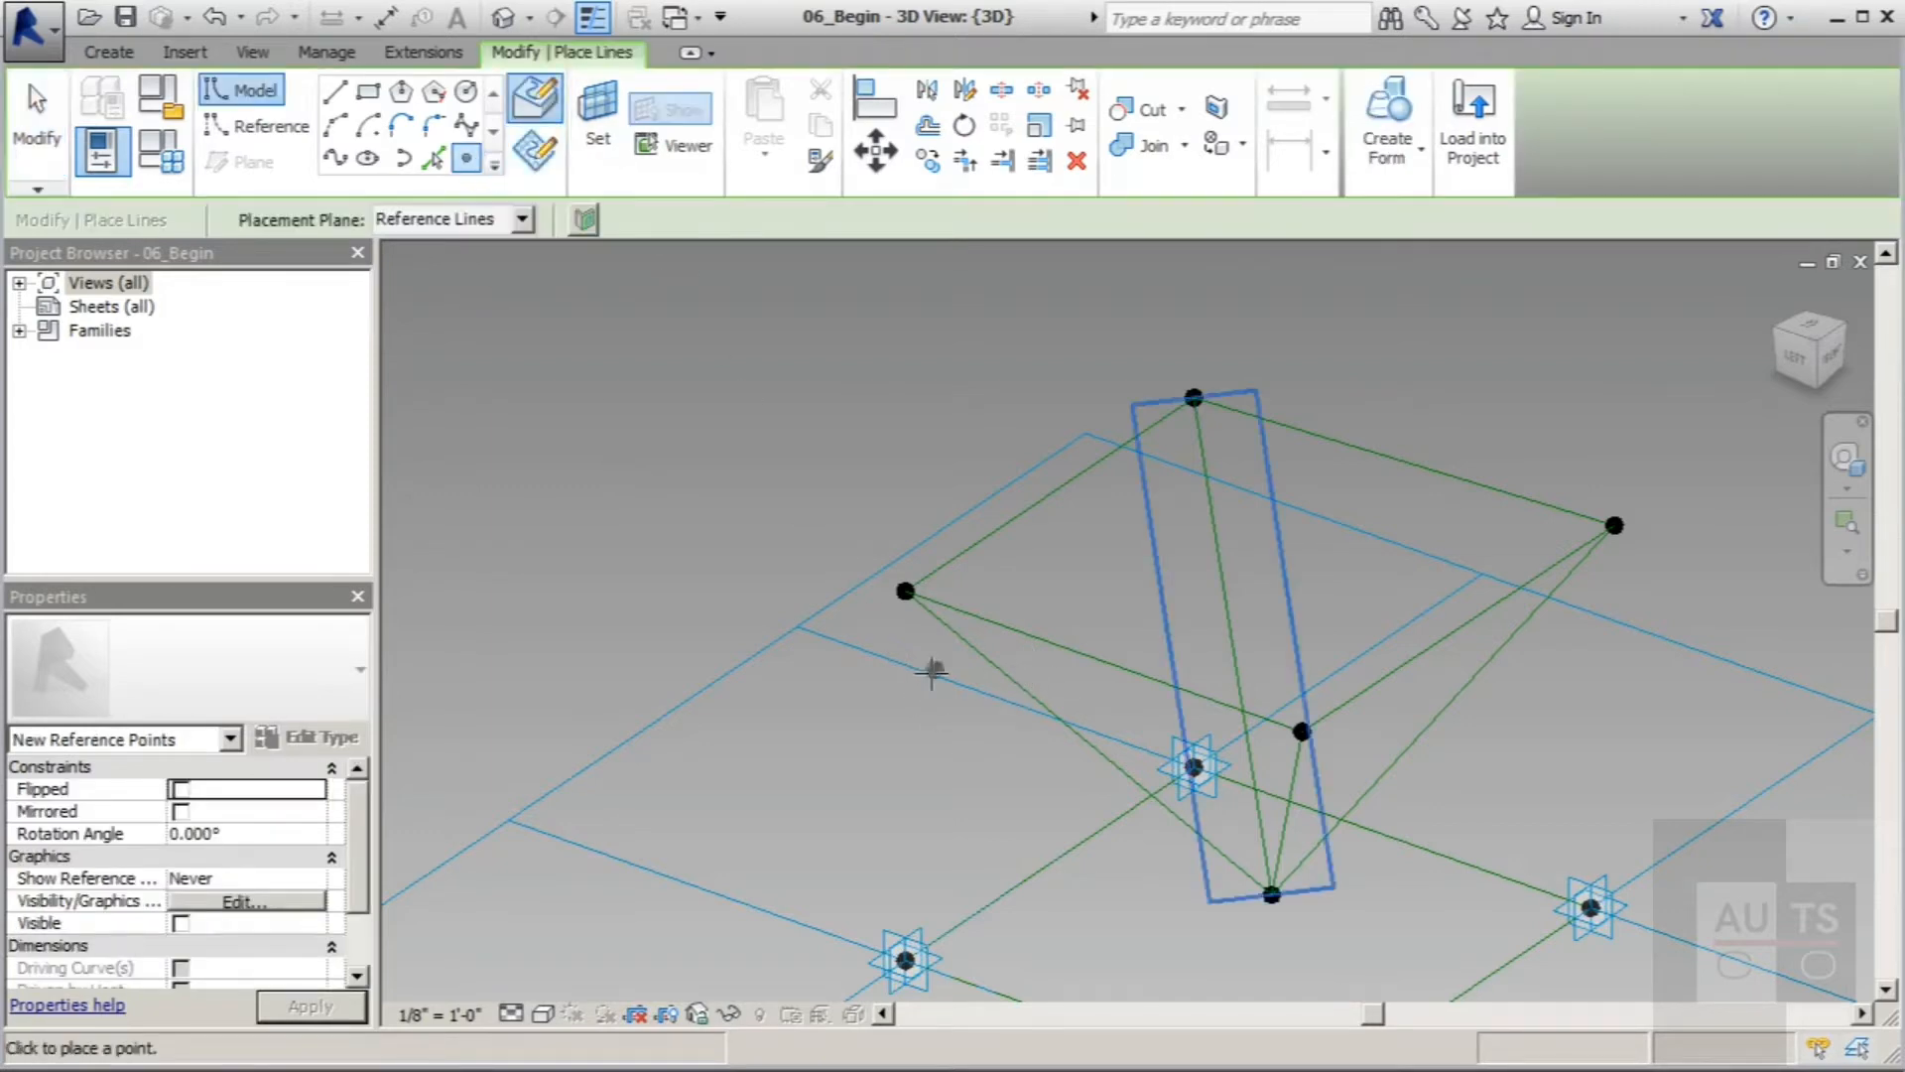
{"action": "middle_click_drag", "start_coordinate": [931, 673], "coordinate": [1015, 683], "text": "shift"}
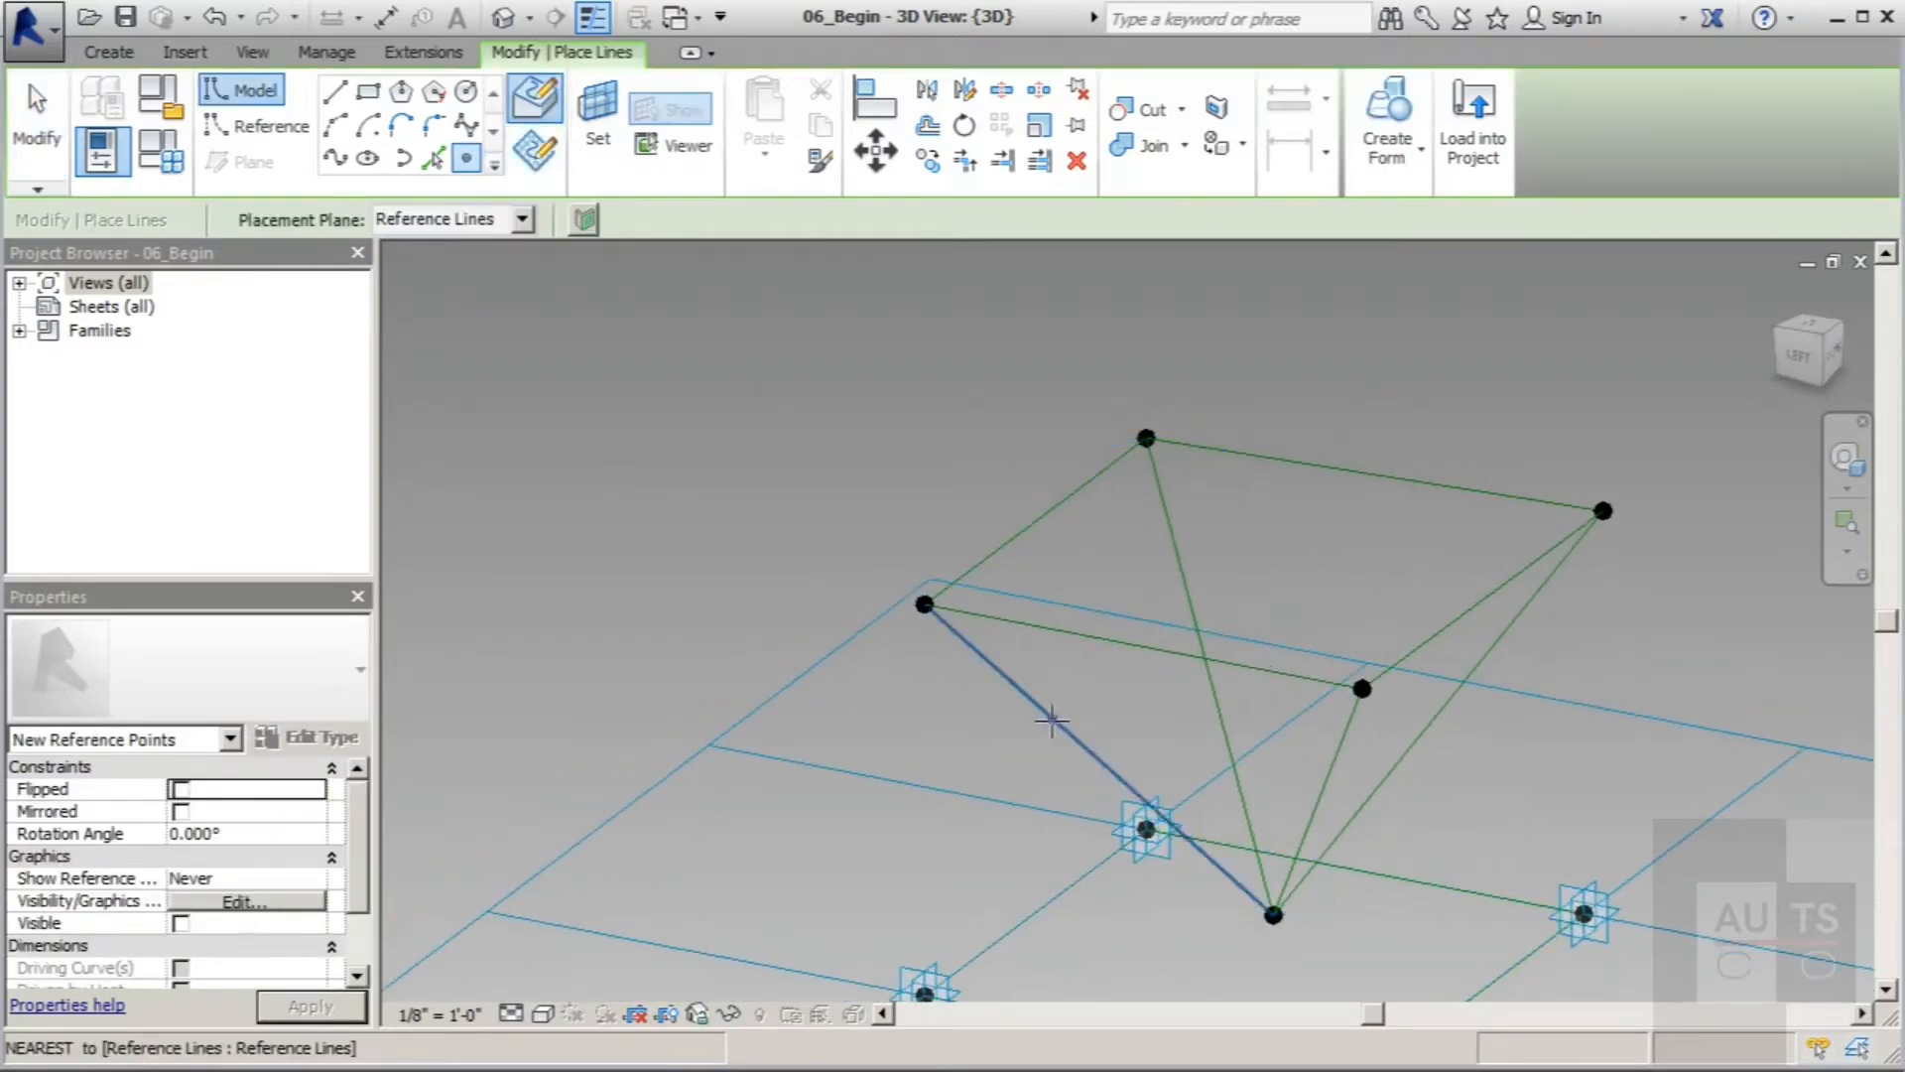
{"action": "left_click", "coordinate": [1057, 723]}
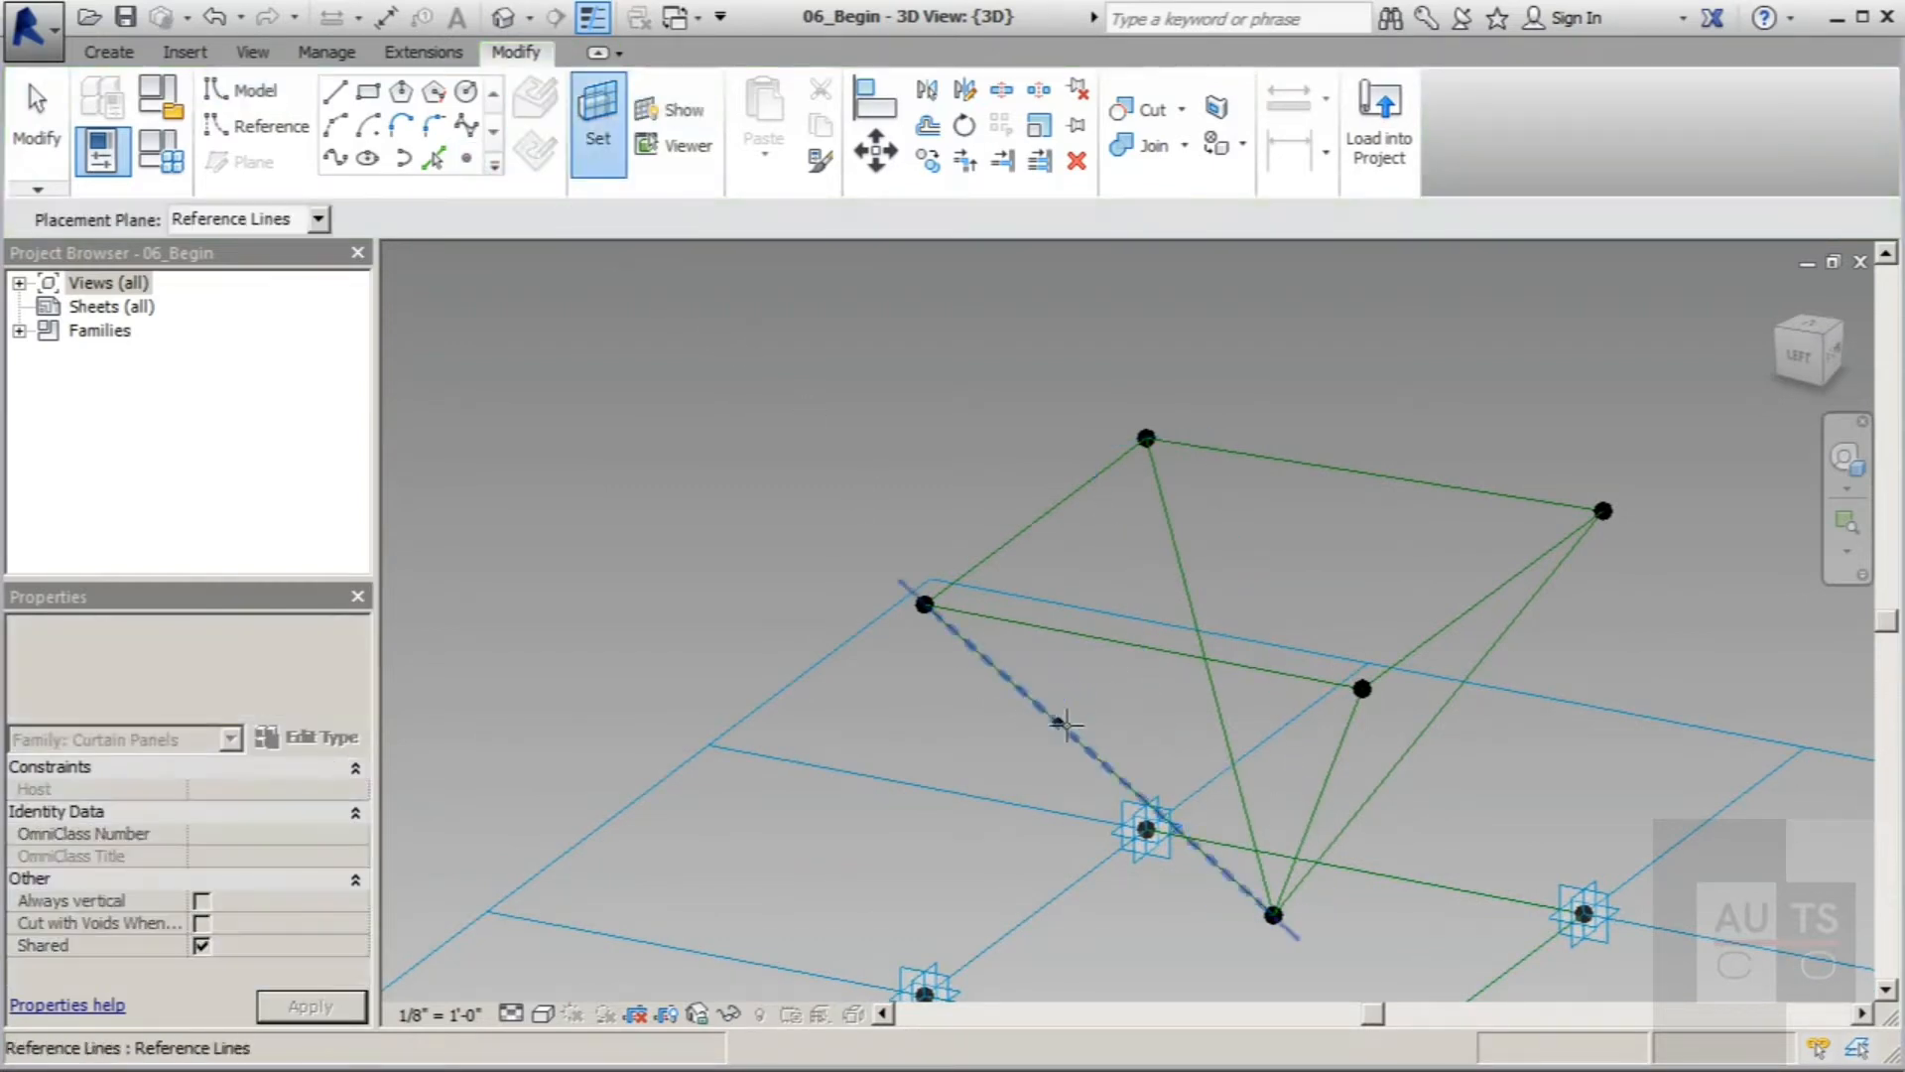
{"action": "left_click", "coordinate": [1057, 723]}
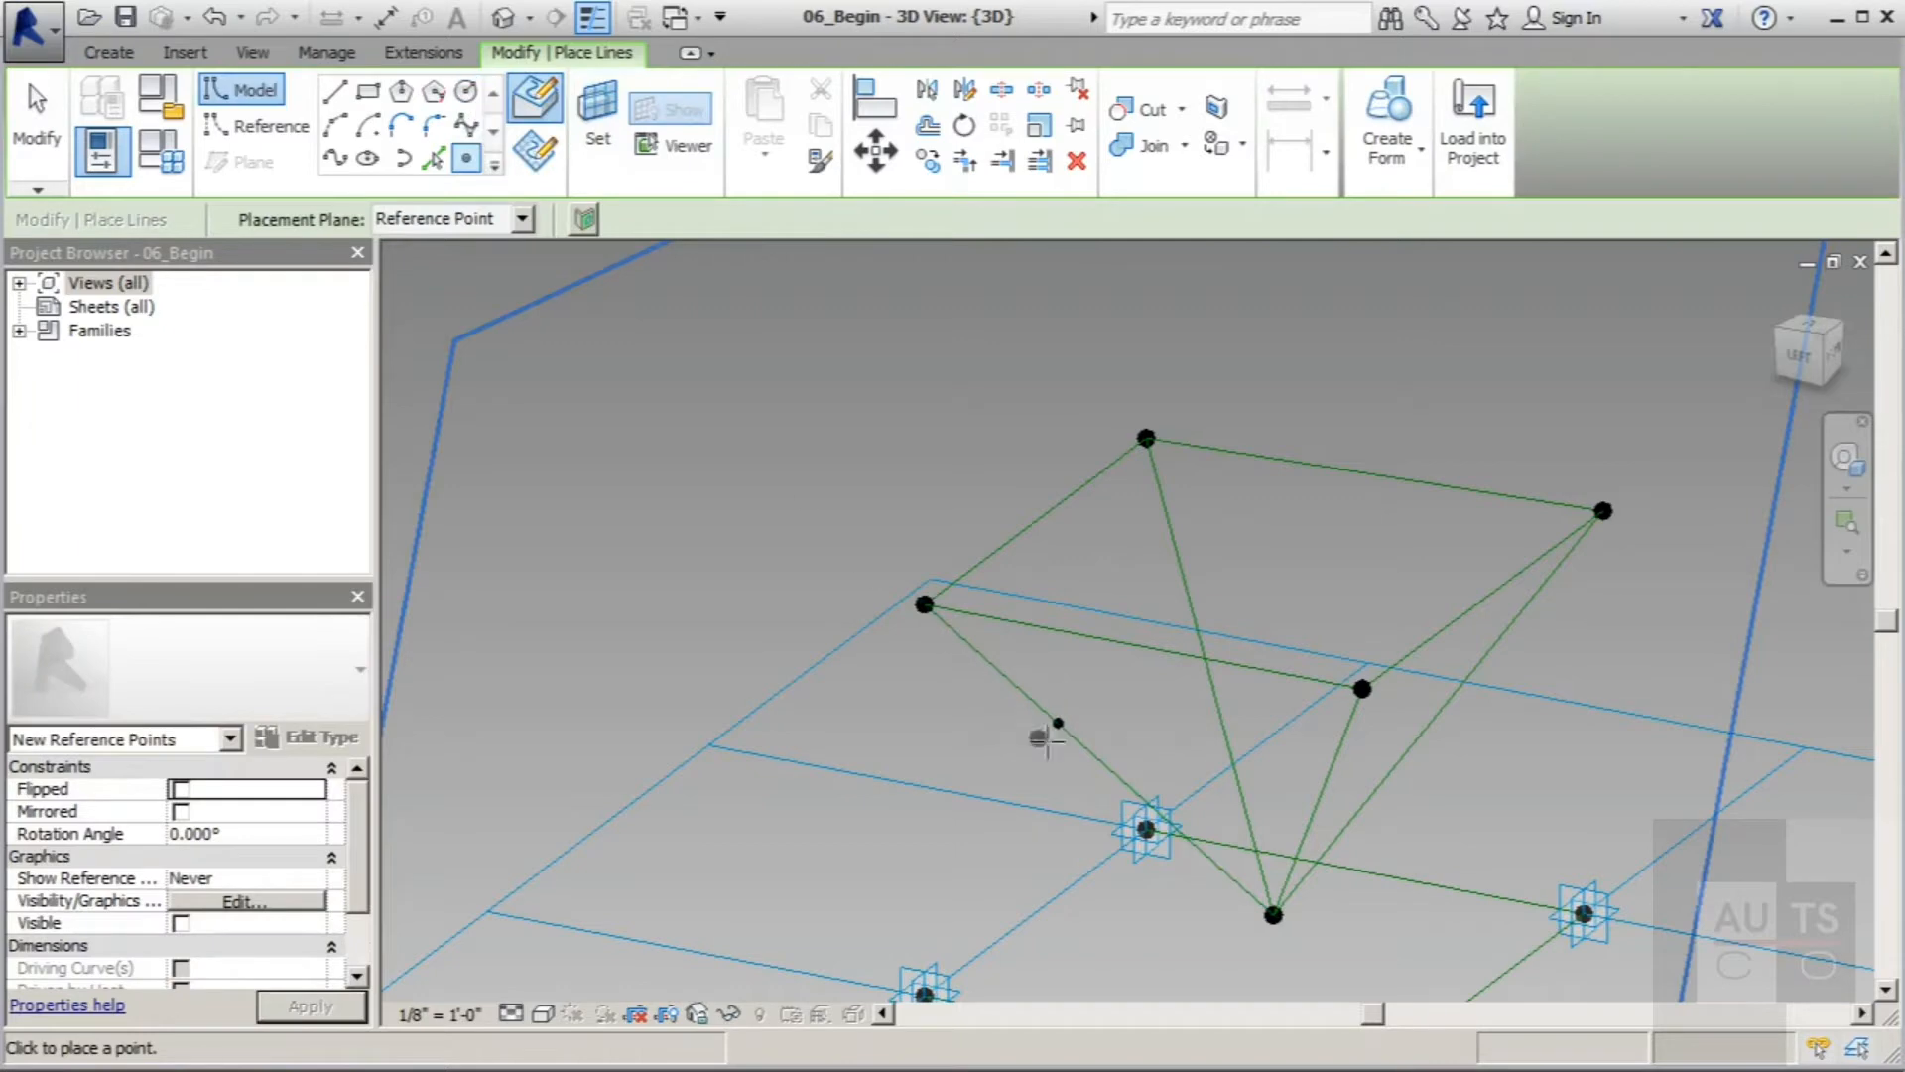
{"action": "left_click", "coordinate": [1058, 723]}
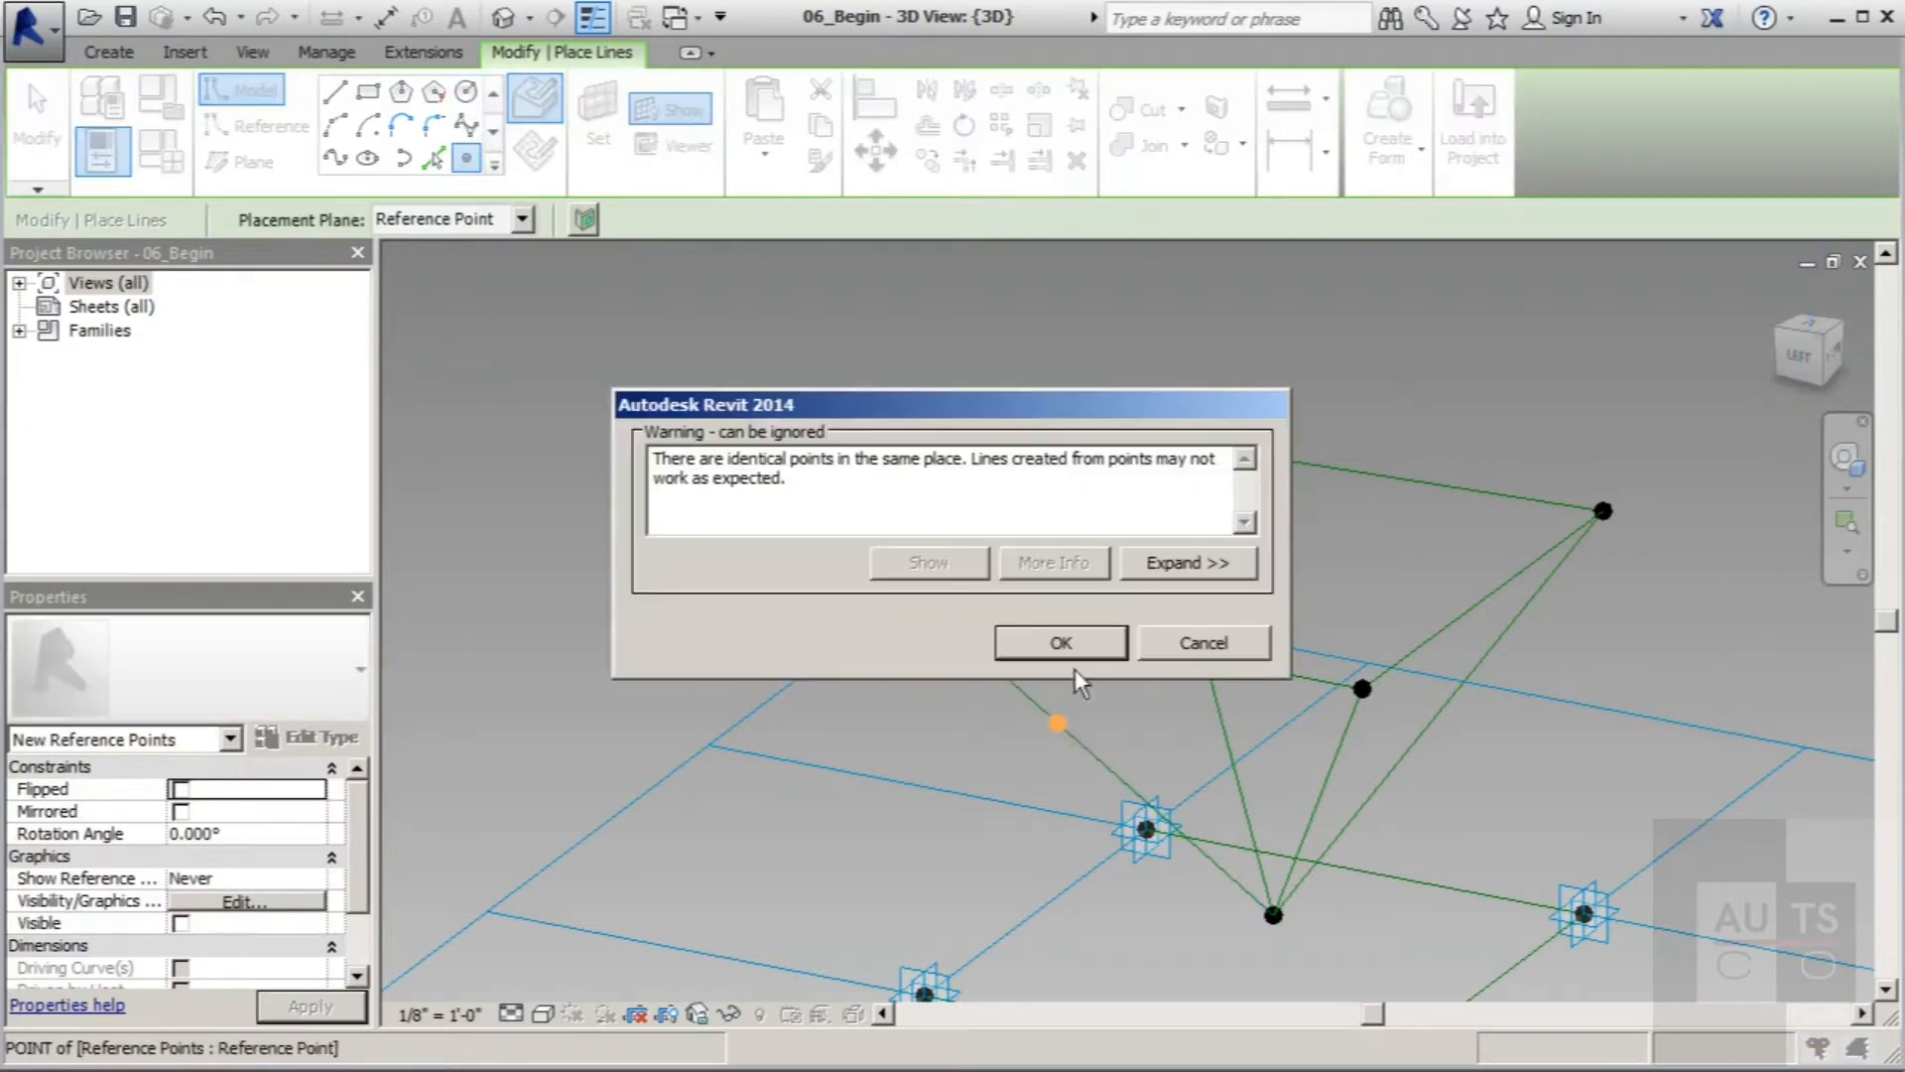
{"action": "left_click", "coordinate": [1200, 647]}
{"action": "scroll", "coordinate": [1082, 761], "scroll_direction": "up", "scroll_amount": 3}
{"action": "scroll", "coordinate": [1082, 761], "scroll_direction": "up", "scroll_amount": 1}
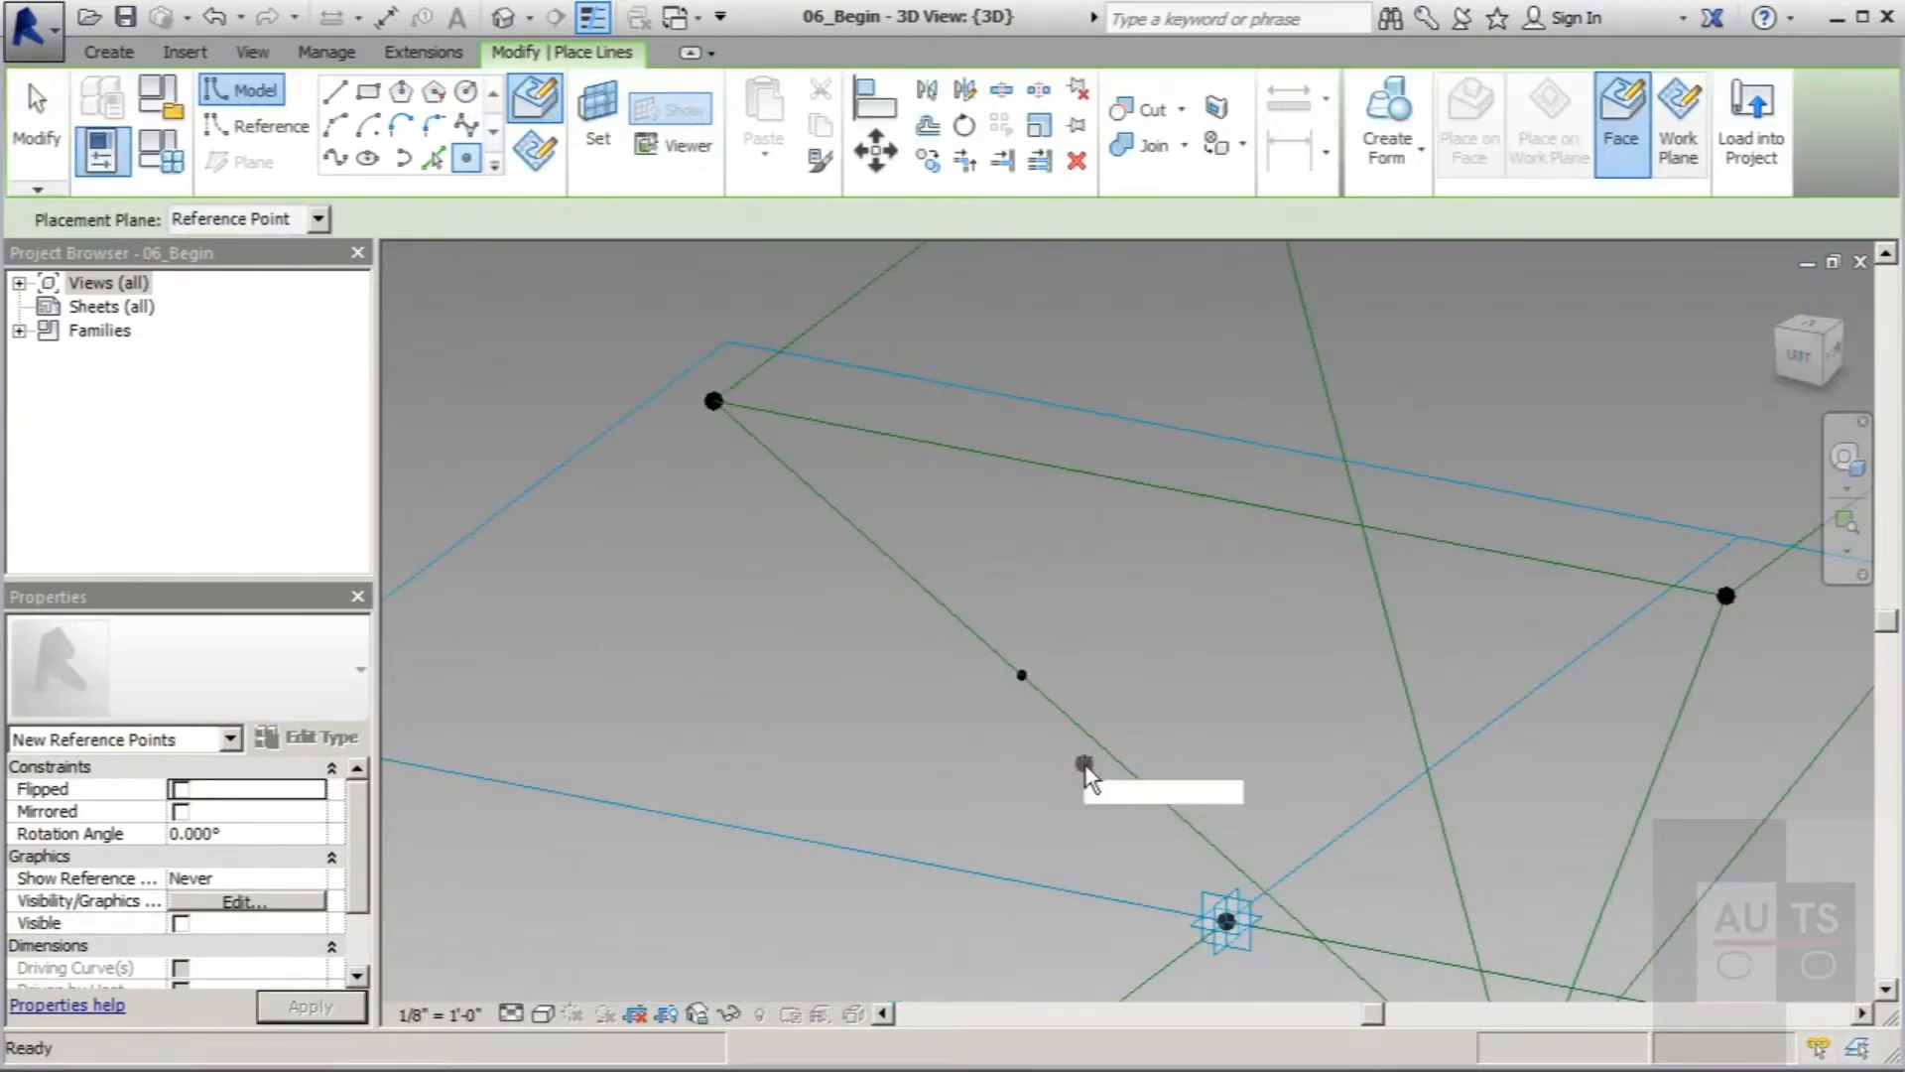
{"action": "scroll", "coordinate": [1081, 761], "scroll_direction": "down", "scroll_amount": 3}
{"action": "key", "text": "Escape"}
{"action": "left_click", "coordinate": [468, 160]}
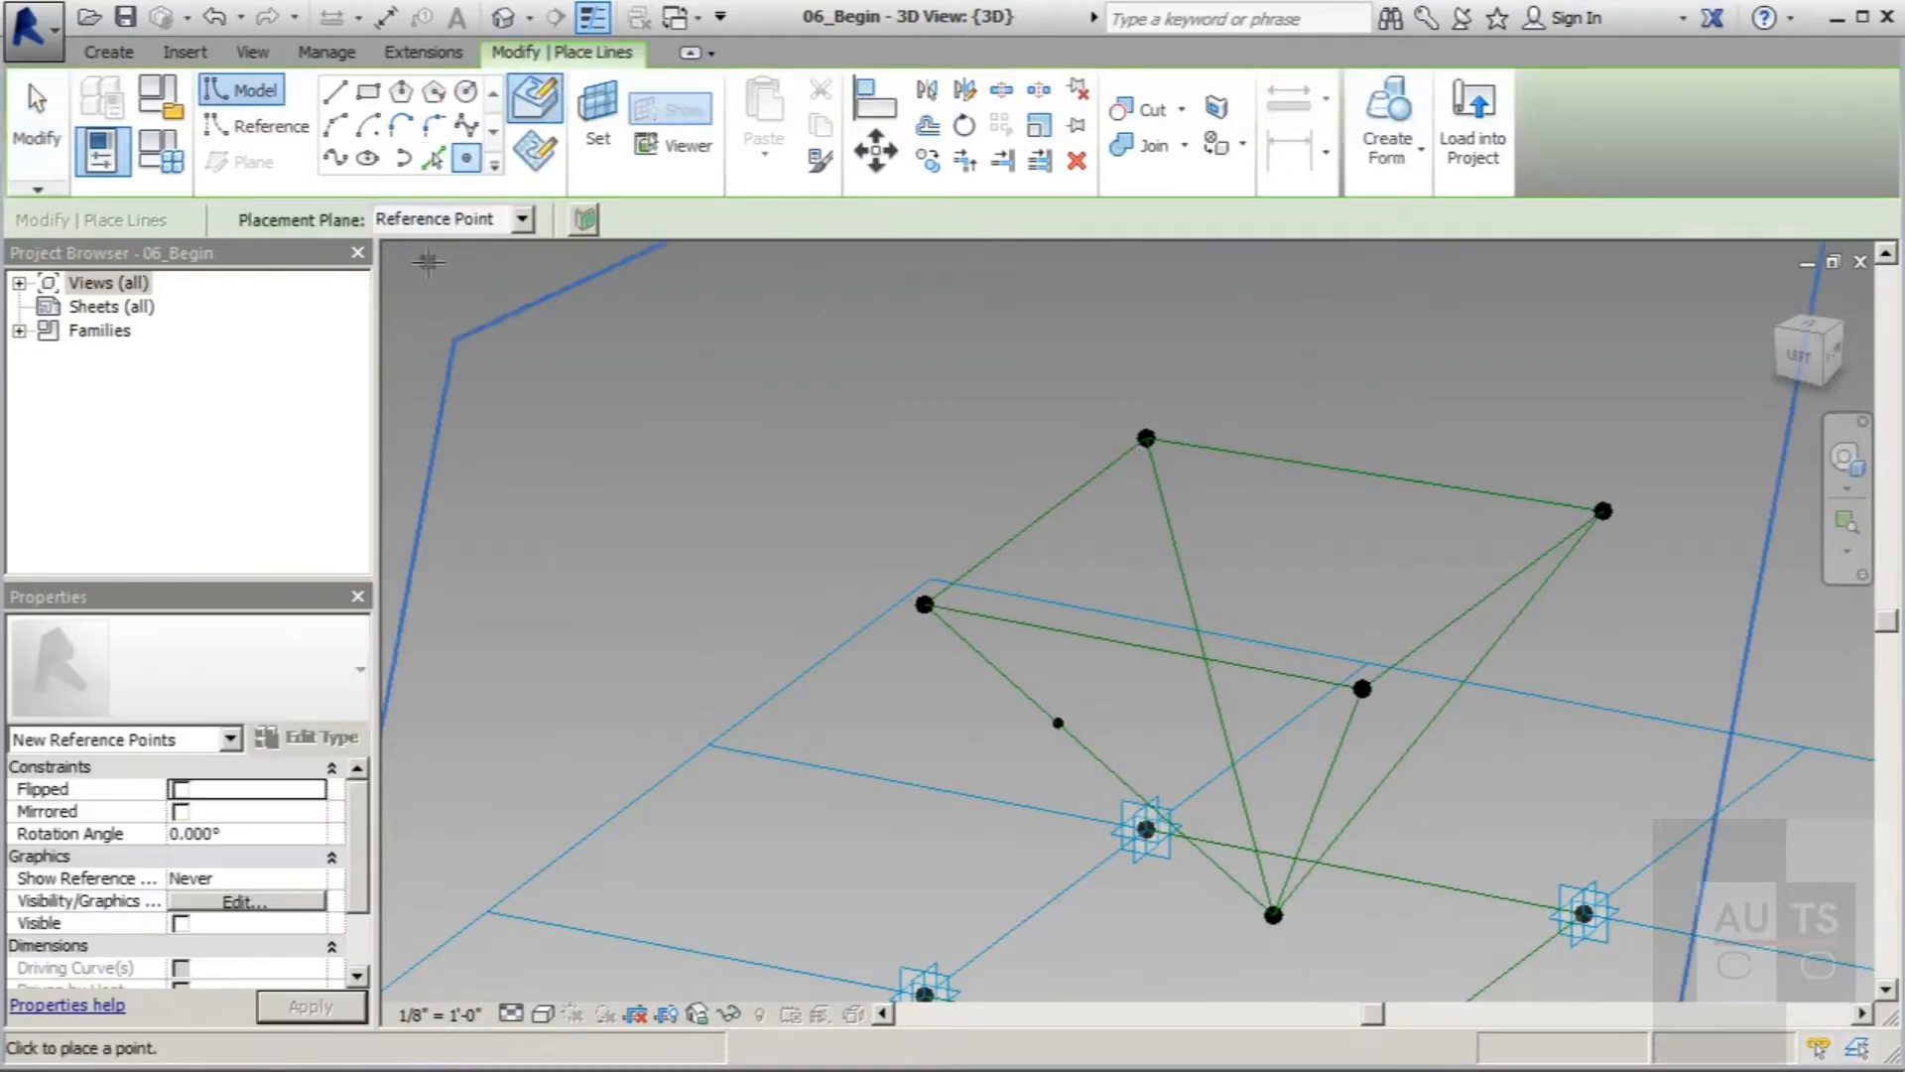
{"action": "scroll", "coordinate": [1097, 743], "scroll_direction": "up", "scroll_amount": 1}
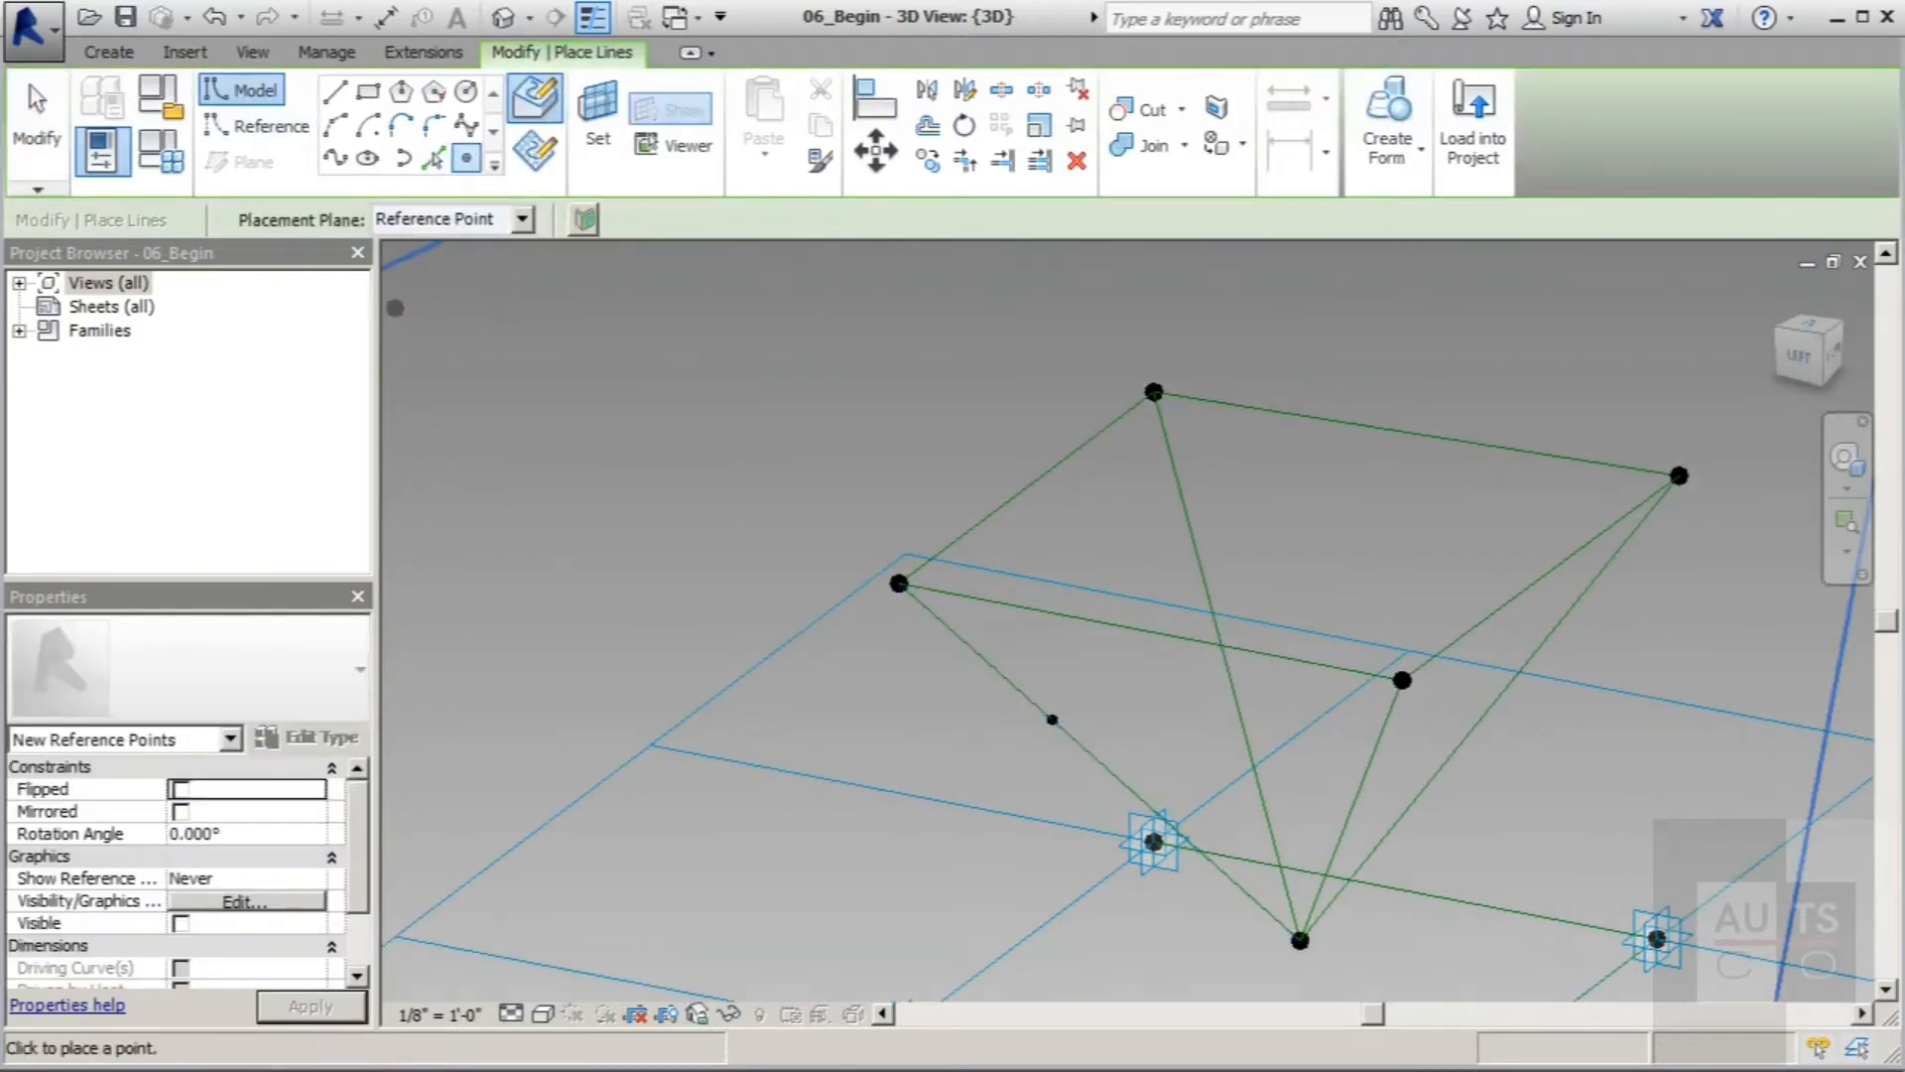
{"action": "left_click", "coordinate": [35, 133]}
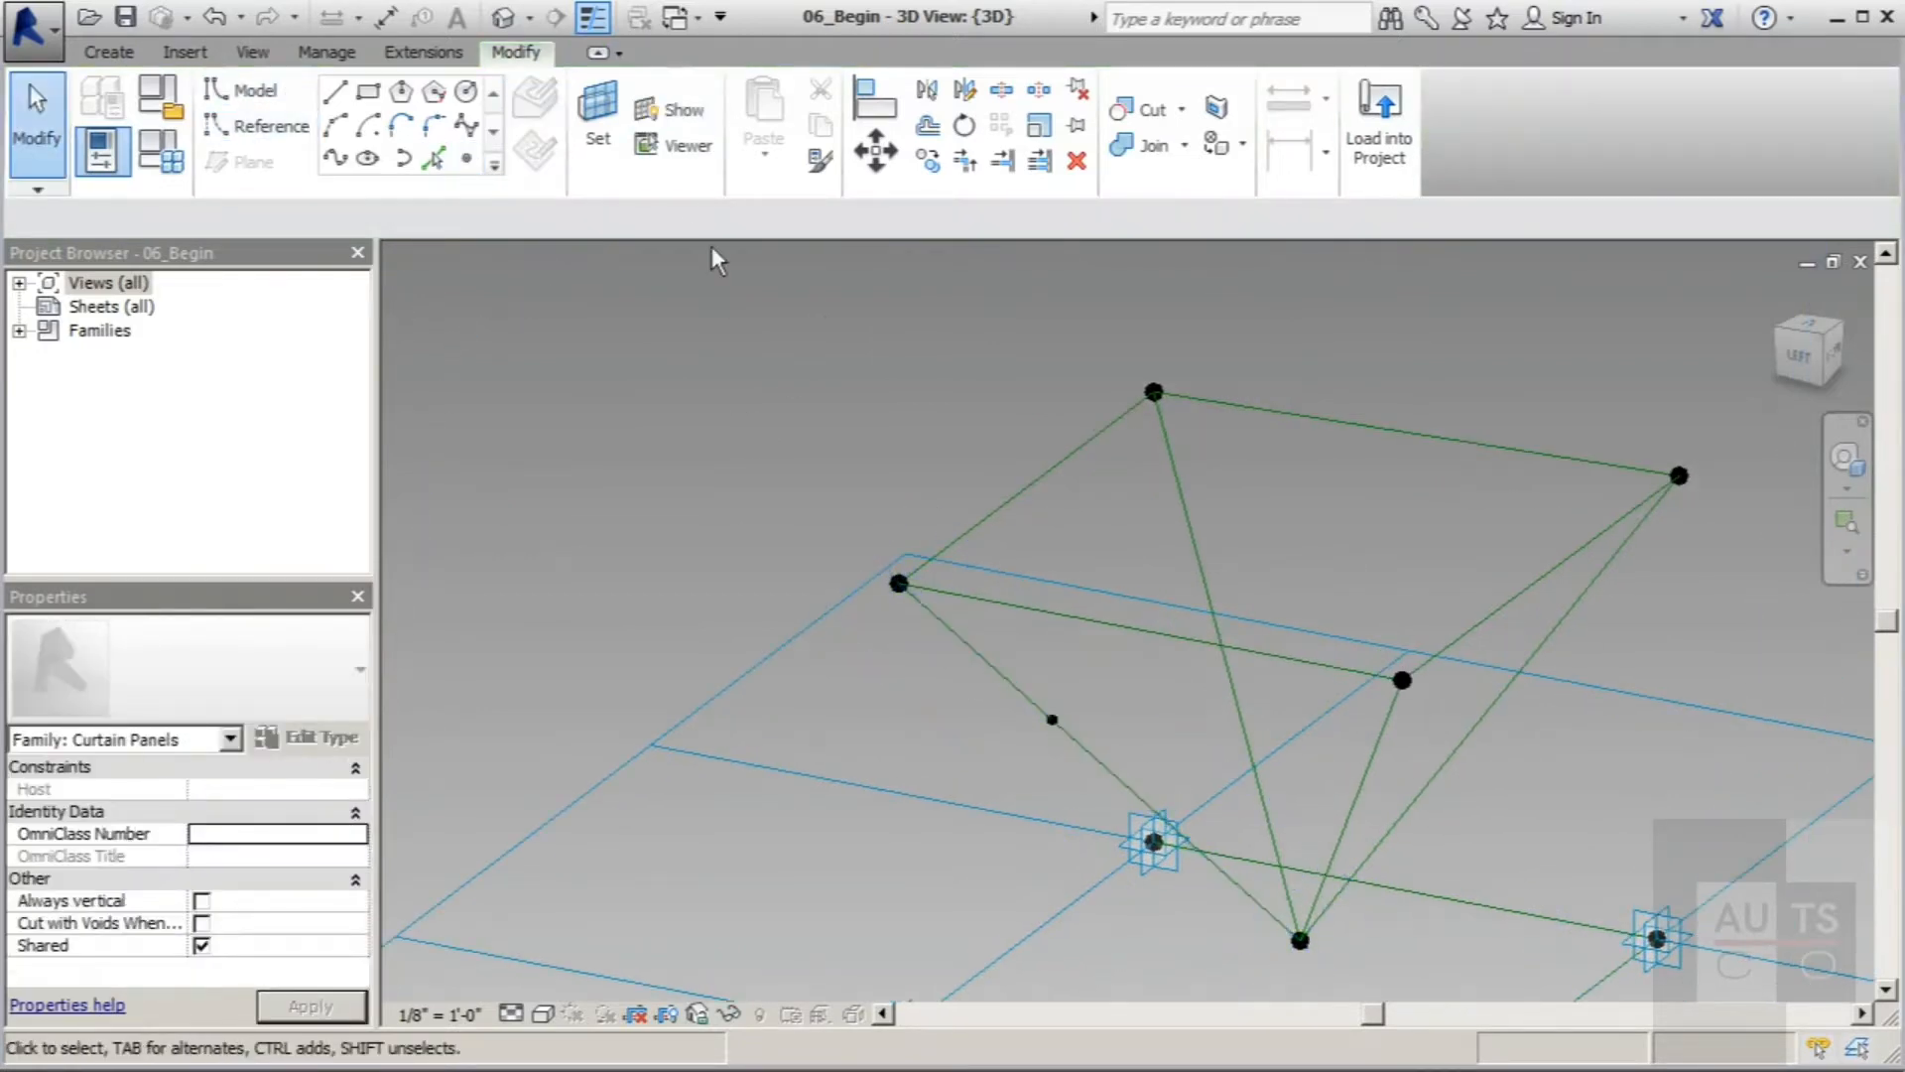
Step: Set the work plane to the left diagonal's reference point and draw a circle with a 3" radius centred on it
{"action": "left_click", "coordinate": [597, 121]}
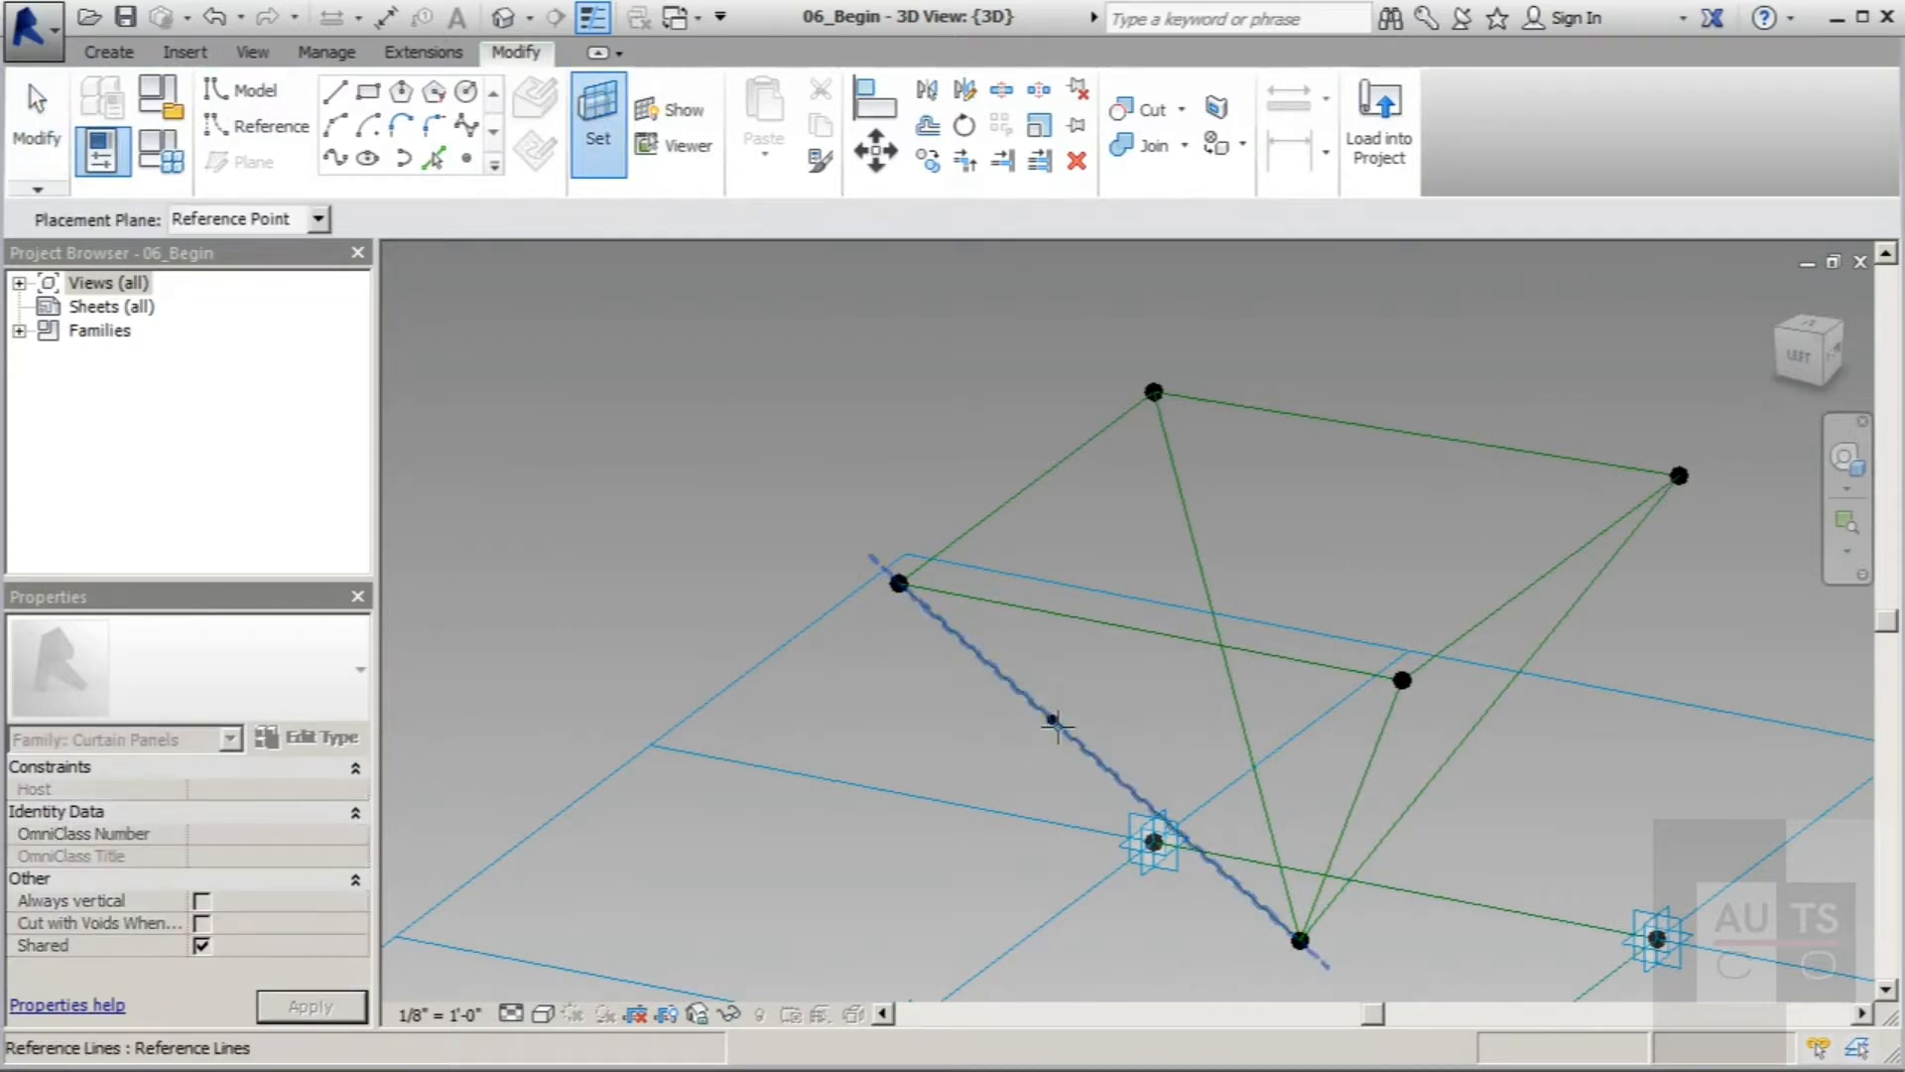
{"action": "left_click", "coordinate": [1052, 720]}
{"action": "key", "text": "l"}
{"action": "key", "text": "i"}
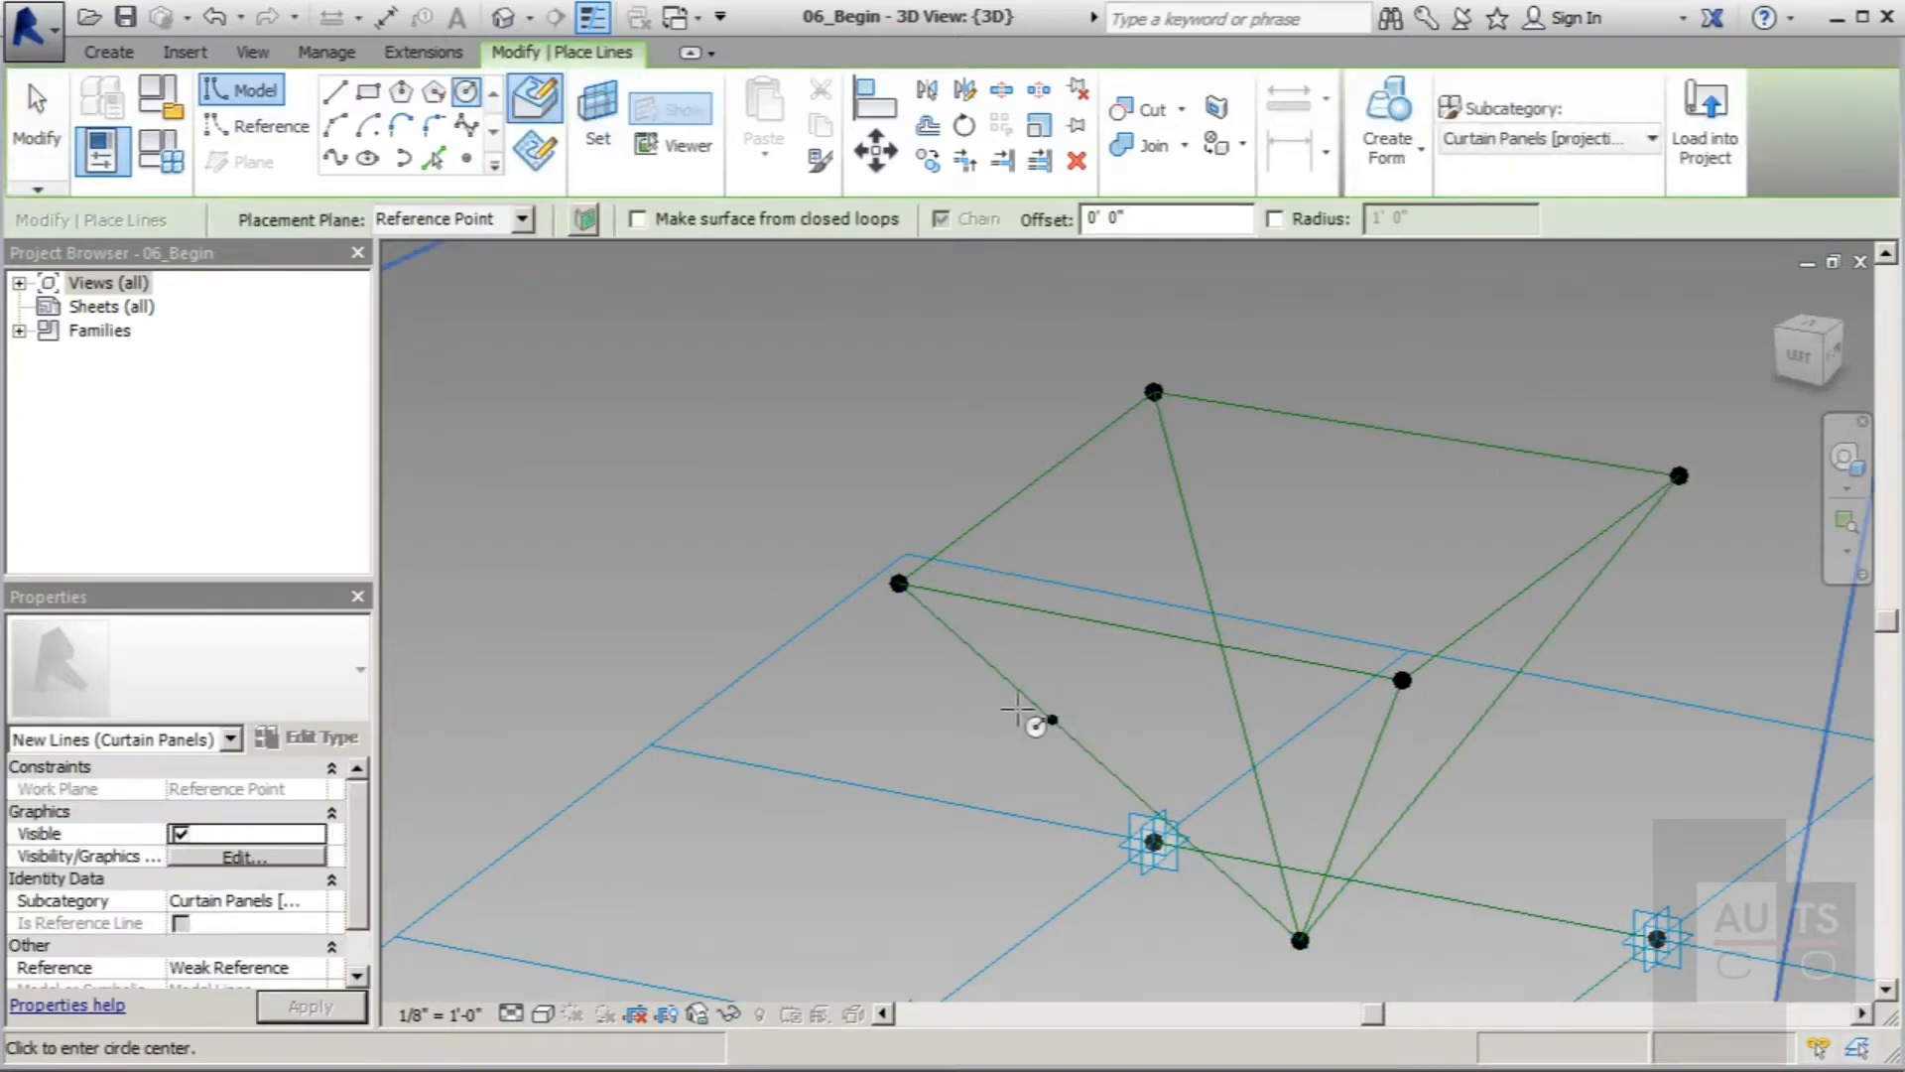
{"action": "left_click", "coordinate": [1053, 720]}
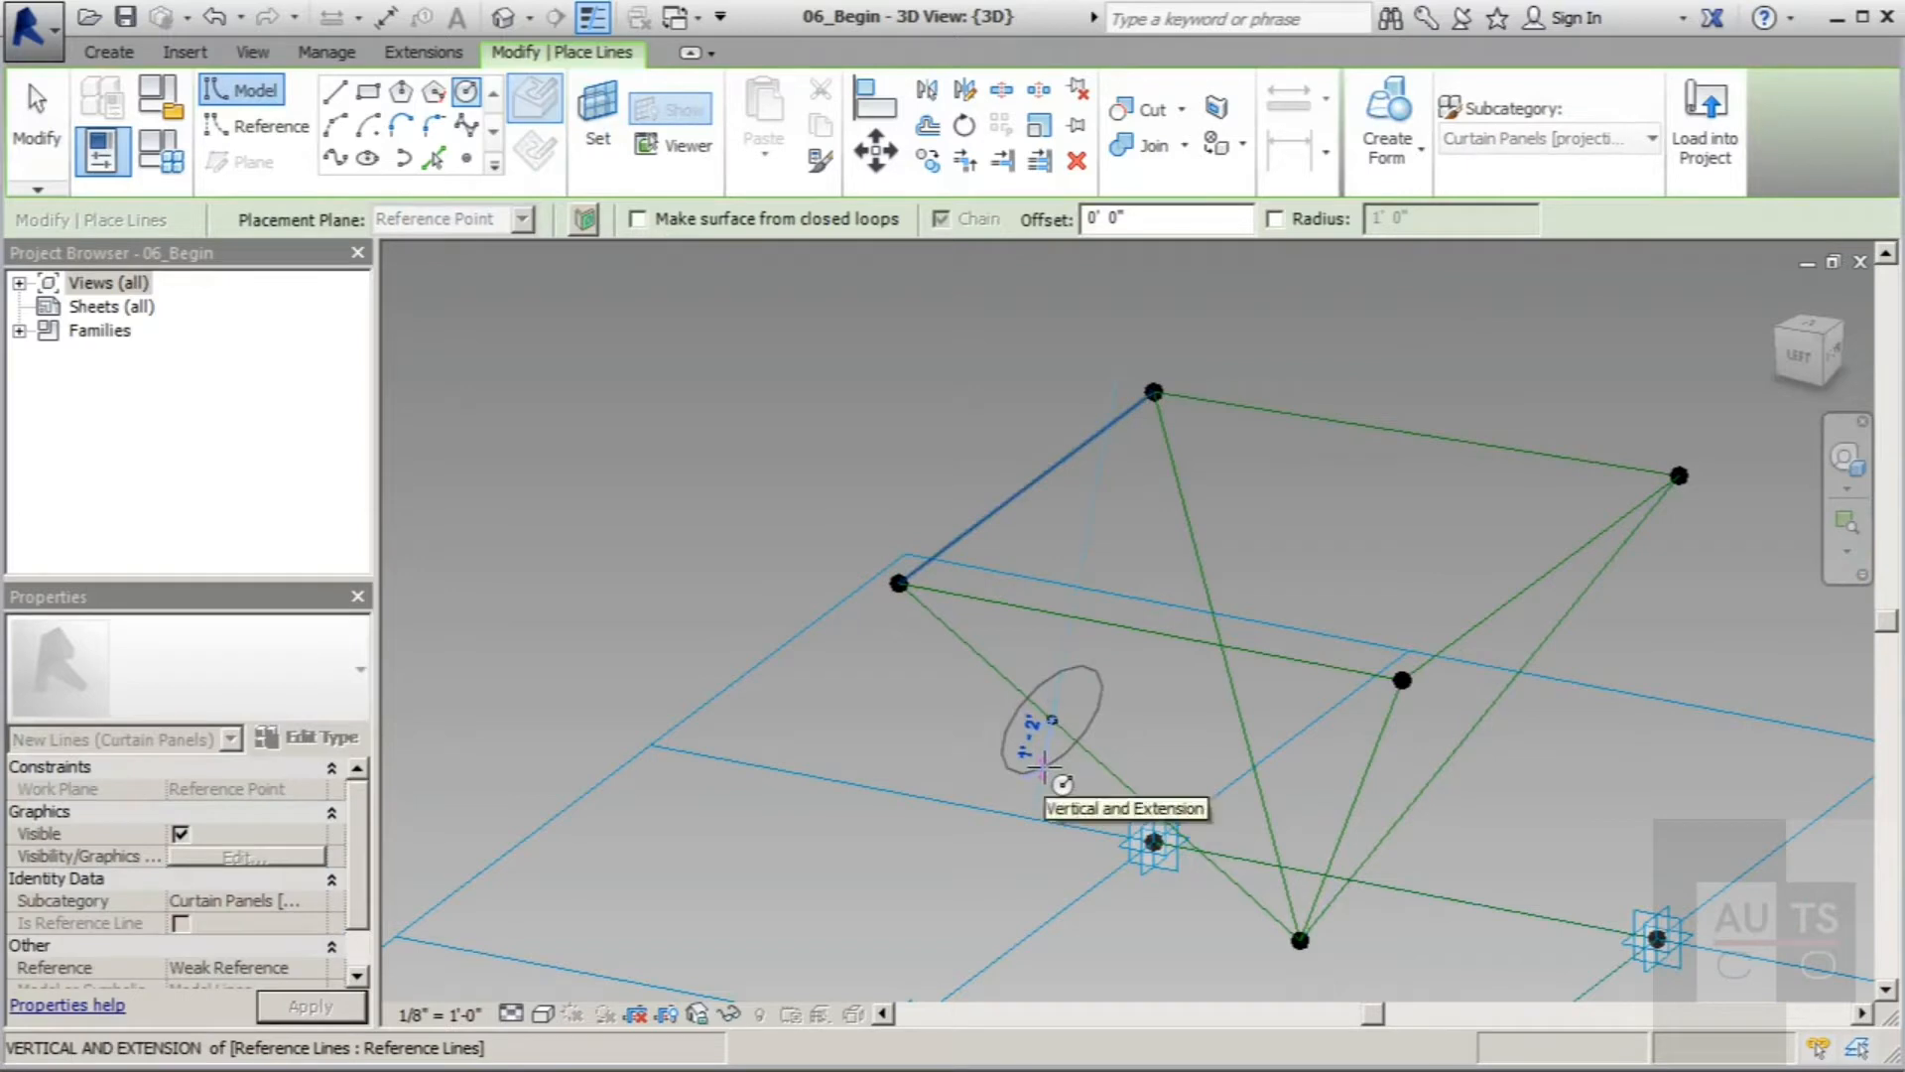
{"action": "type", "text": "3"}
{"action": "key", "text": "Return"}
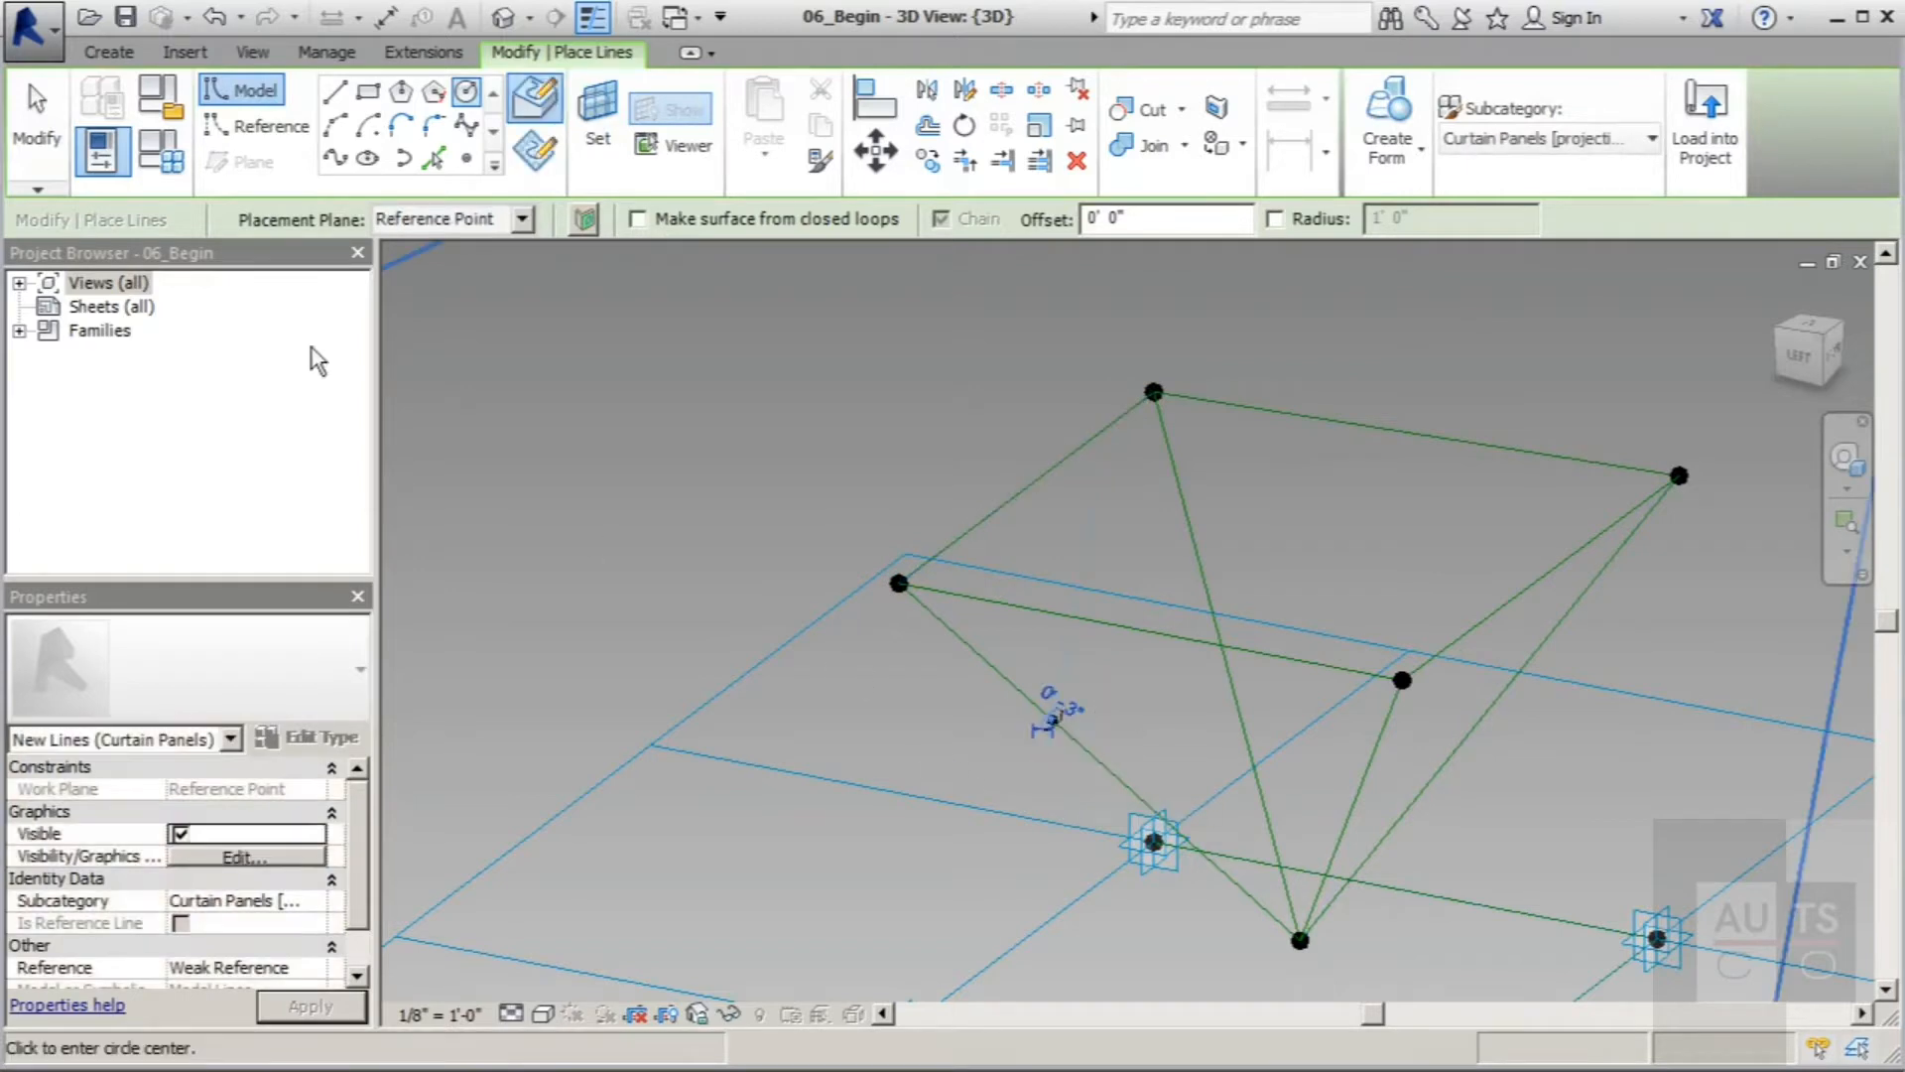
{"action": "key", "text": "Escape"}
{"action": "key", "text": "Escape"}
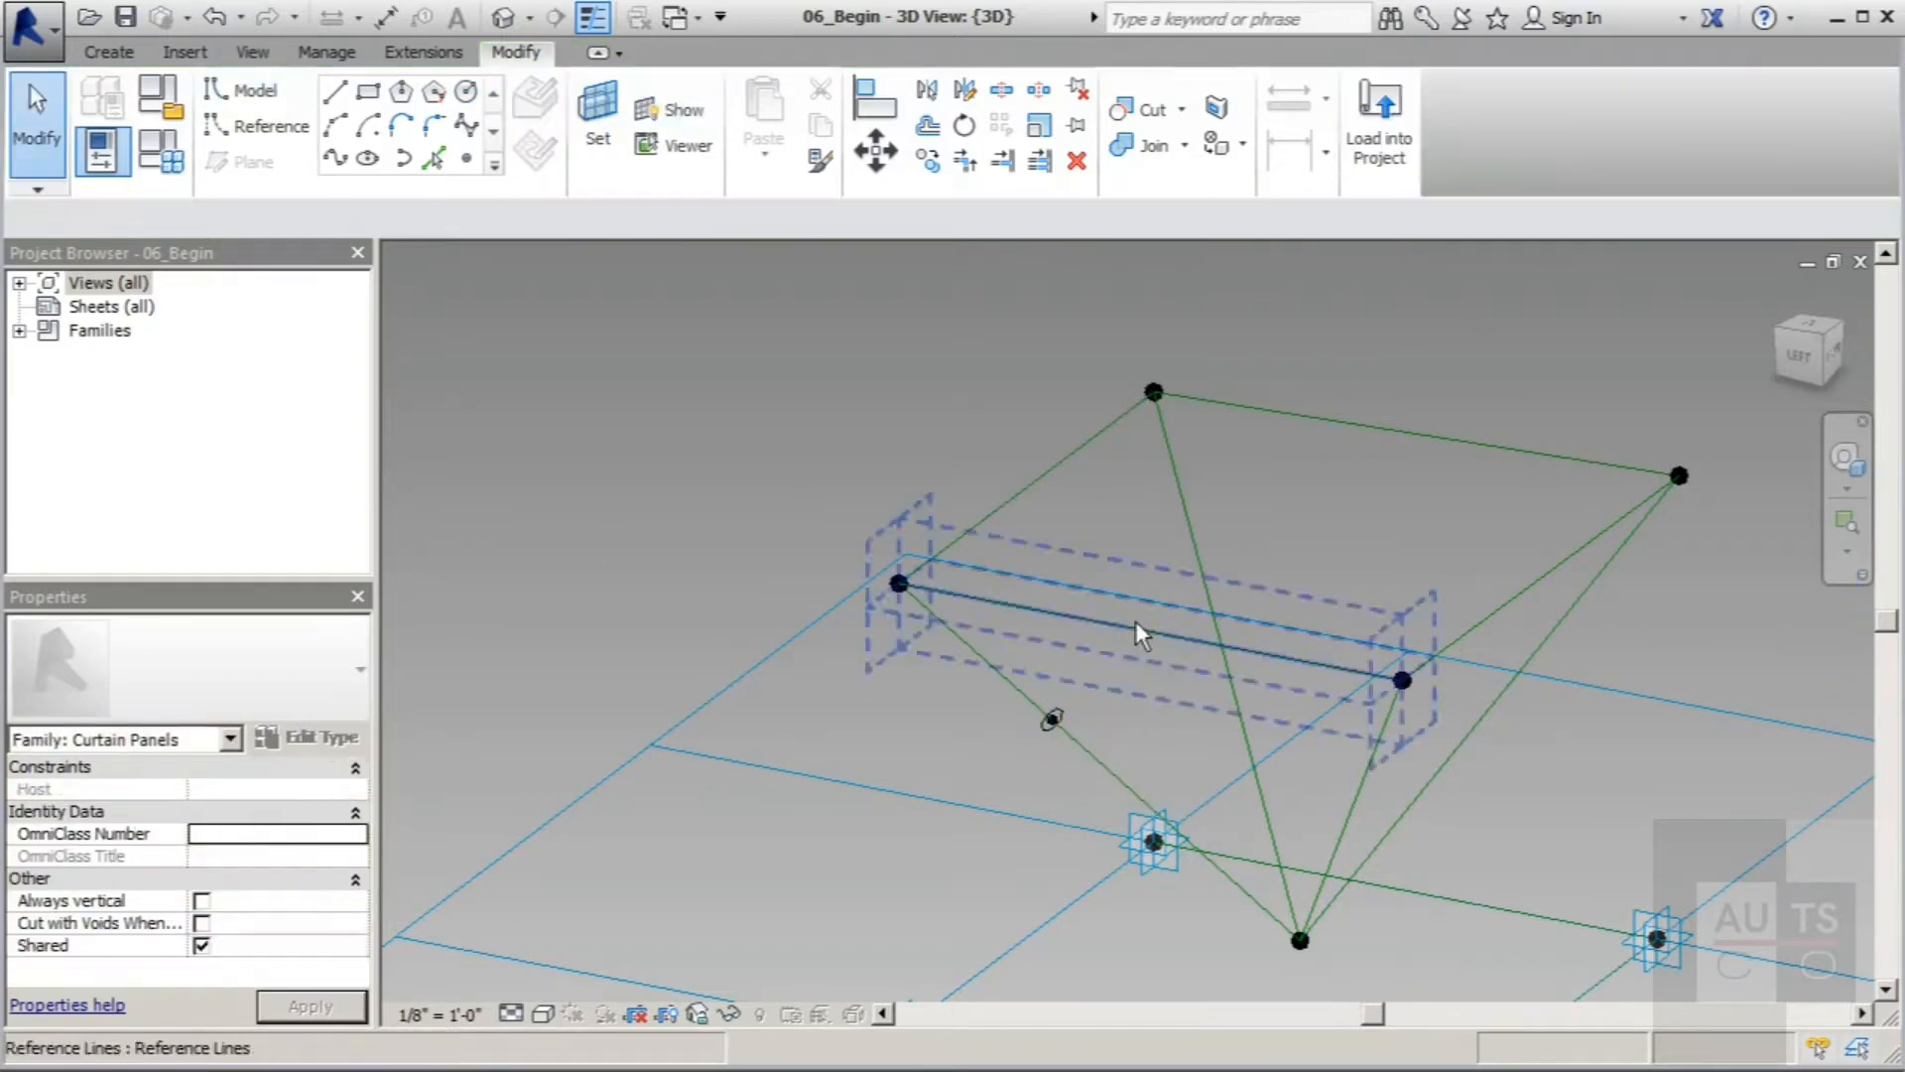
Step: Place a reference point on the rear diagonal reference line and set the work plane to that point
{"action": "left_click", "coordinate": [466, 159]}
{"action": "left_click", "coordinate": [597, 119]}
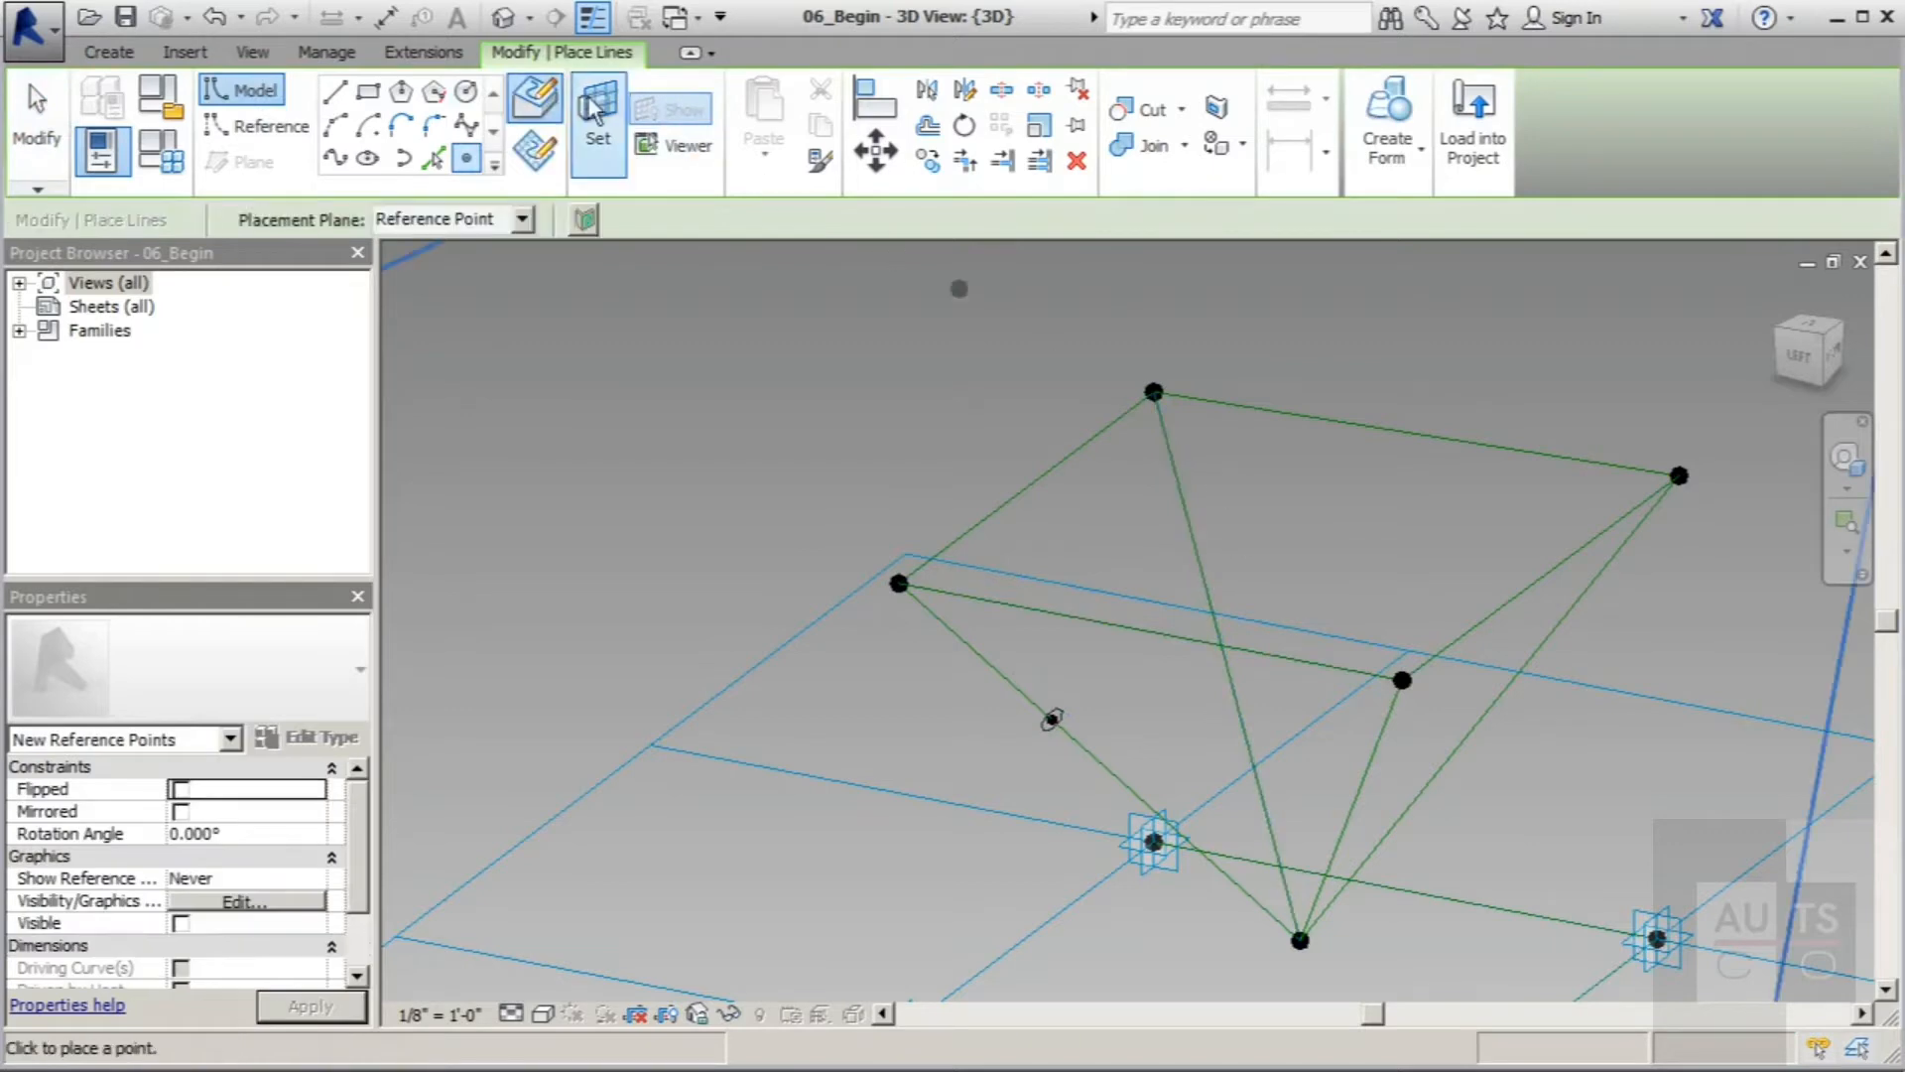
{"action": "left_click", "coordinate": [1200, 573]}
Step: Draw a circle with a 3" radius centred on the rear diagonal's reference point
{"action": "left_click", "coordinate": [467, 91]}
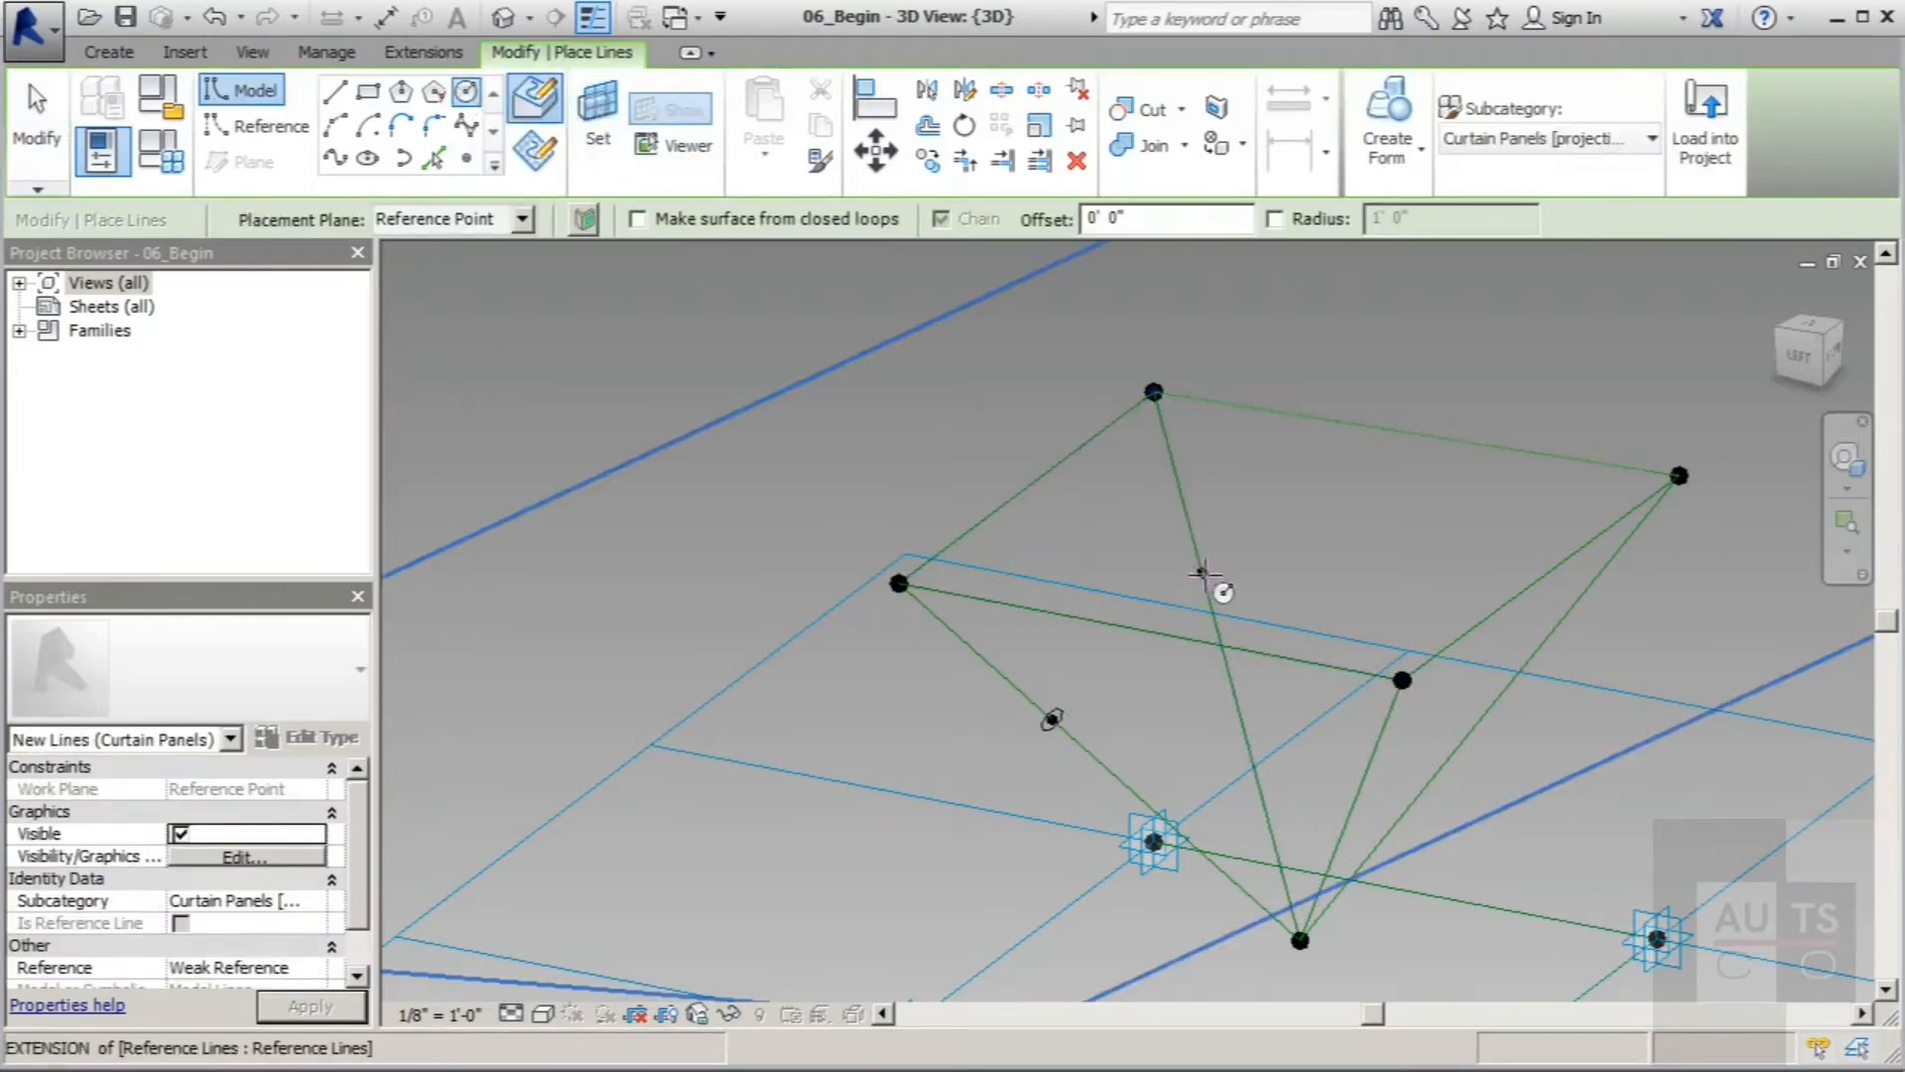
{"action": "left_click", "coordinate": [1201, 573]}
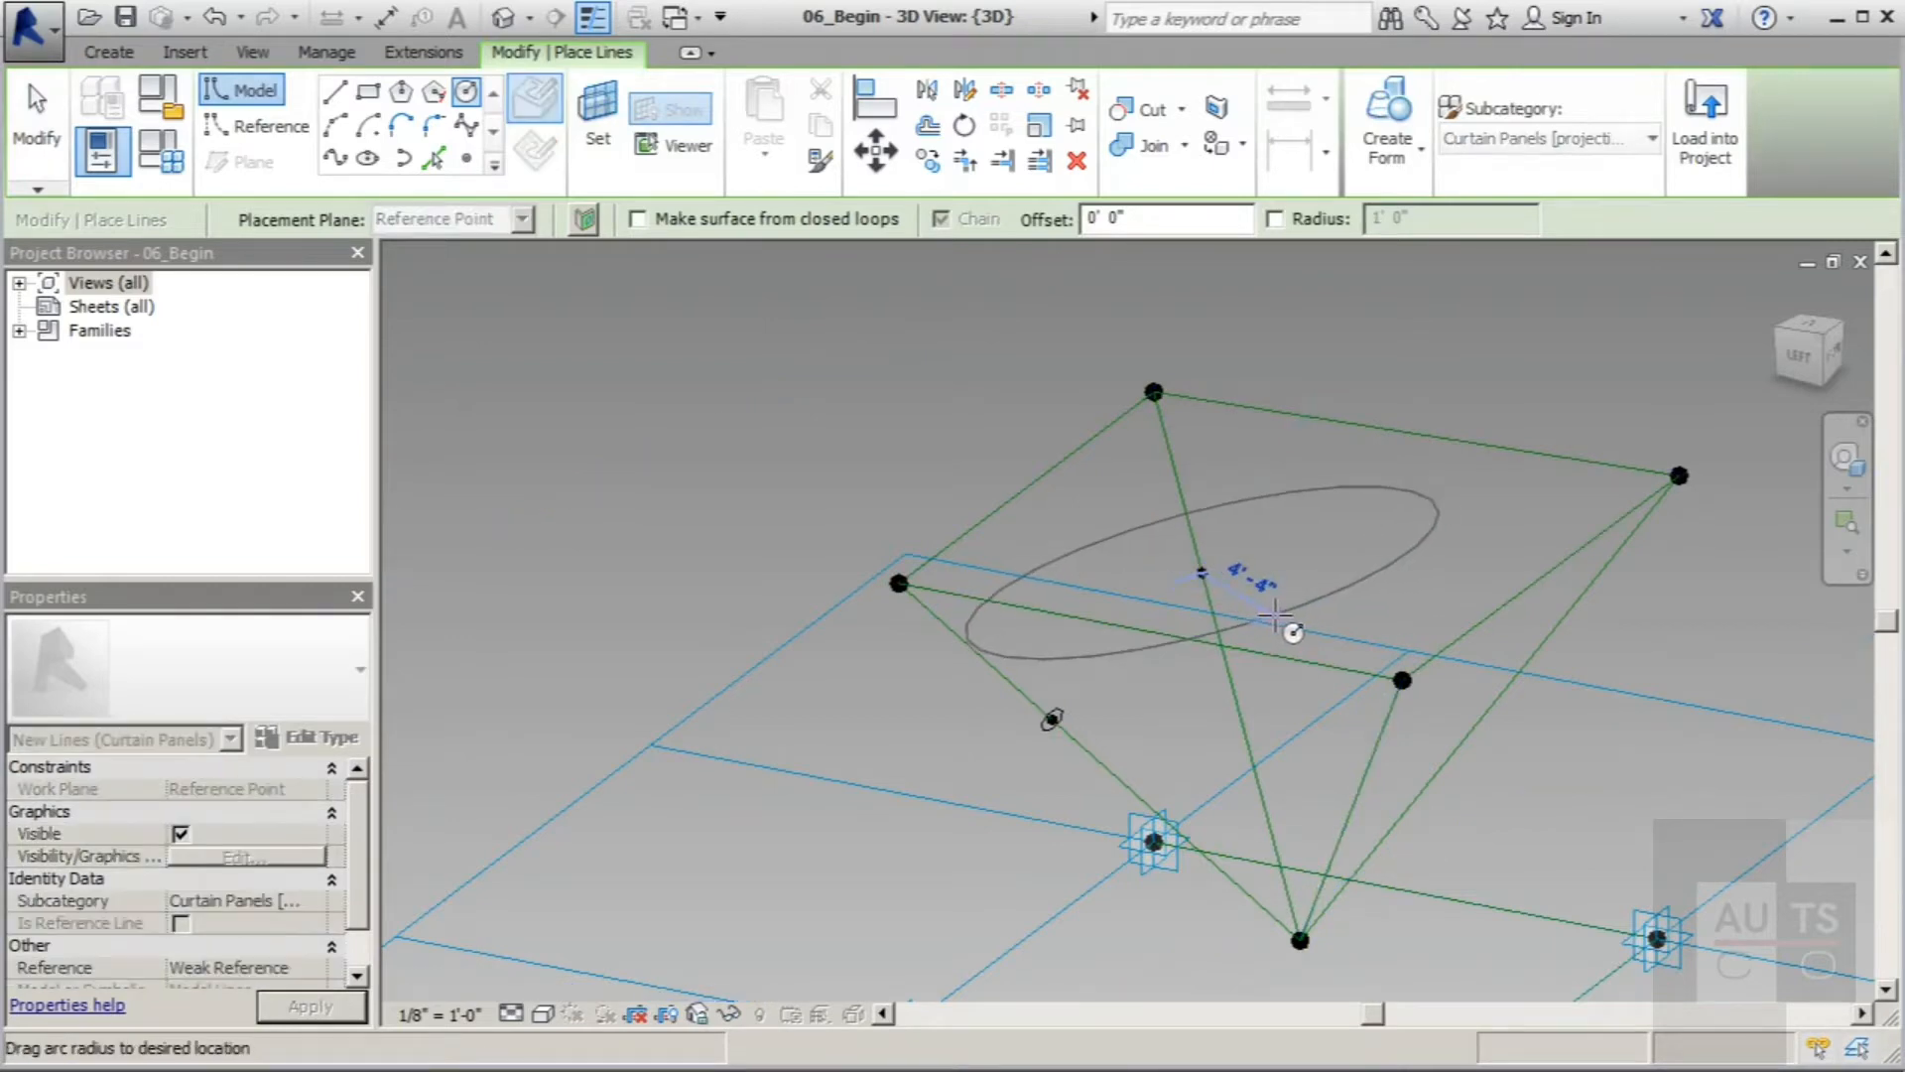
{"action": "type", "text": "3\""}
{"action": "key", "text": "Return"}
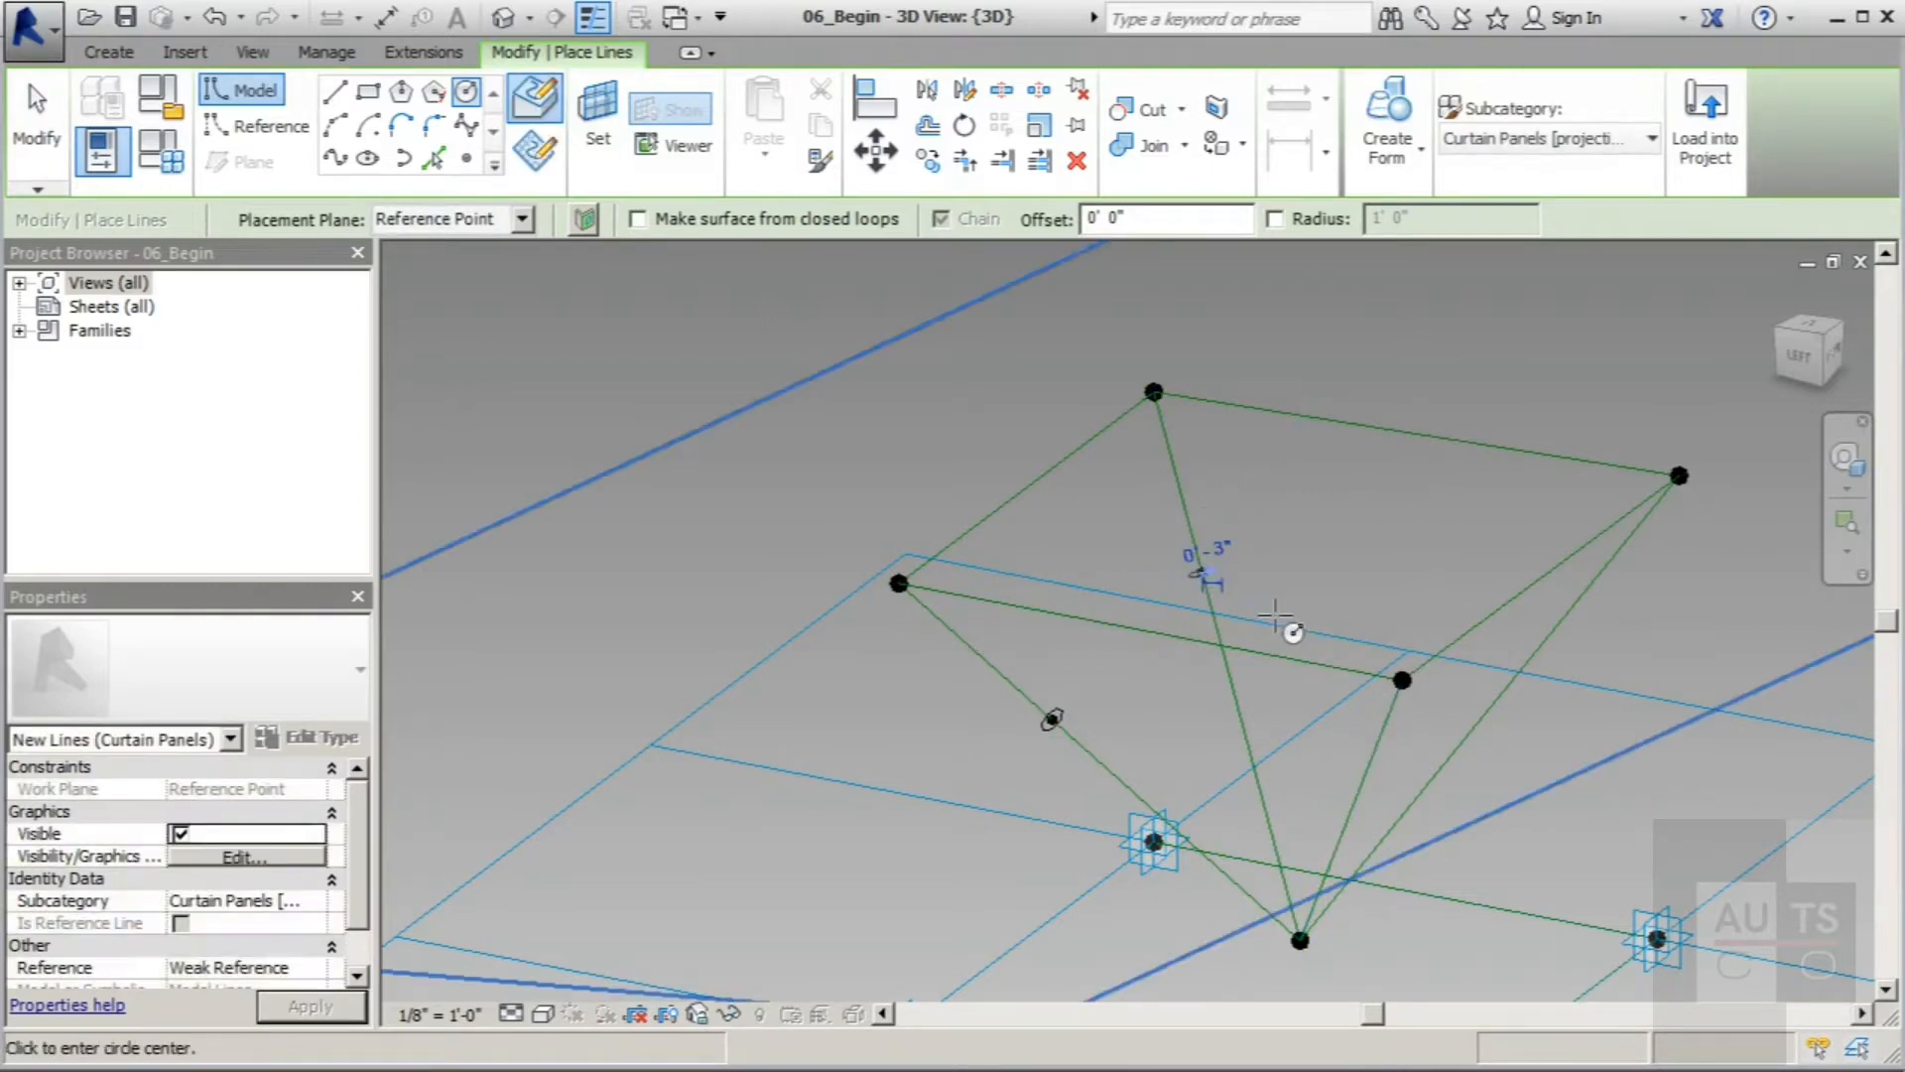
Step: Place a reference point partway along the right diagonal reference line and set the work plane to that point
{"action": "scroll", "coordinate": [937, 547], "scroll_direction": "down", "scroll_amount": 4}
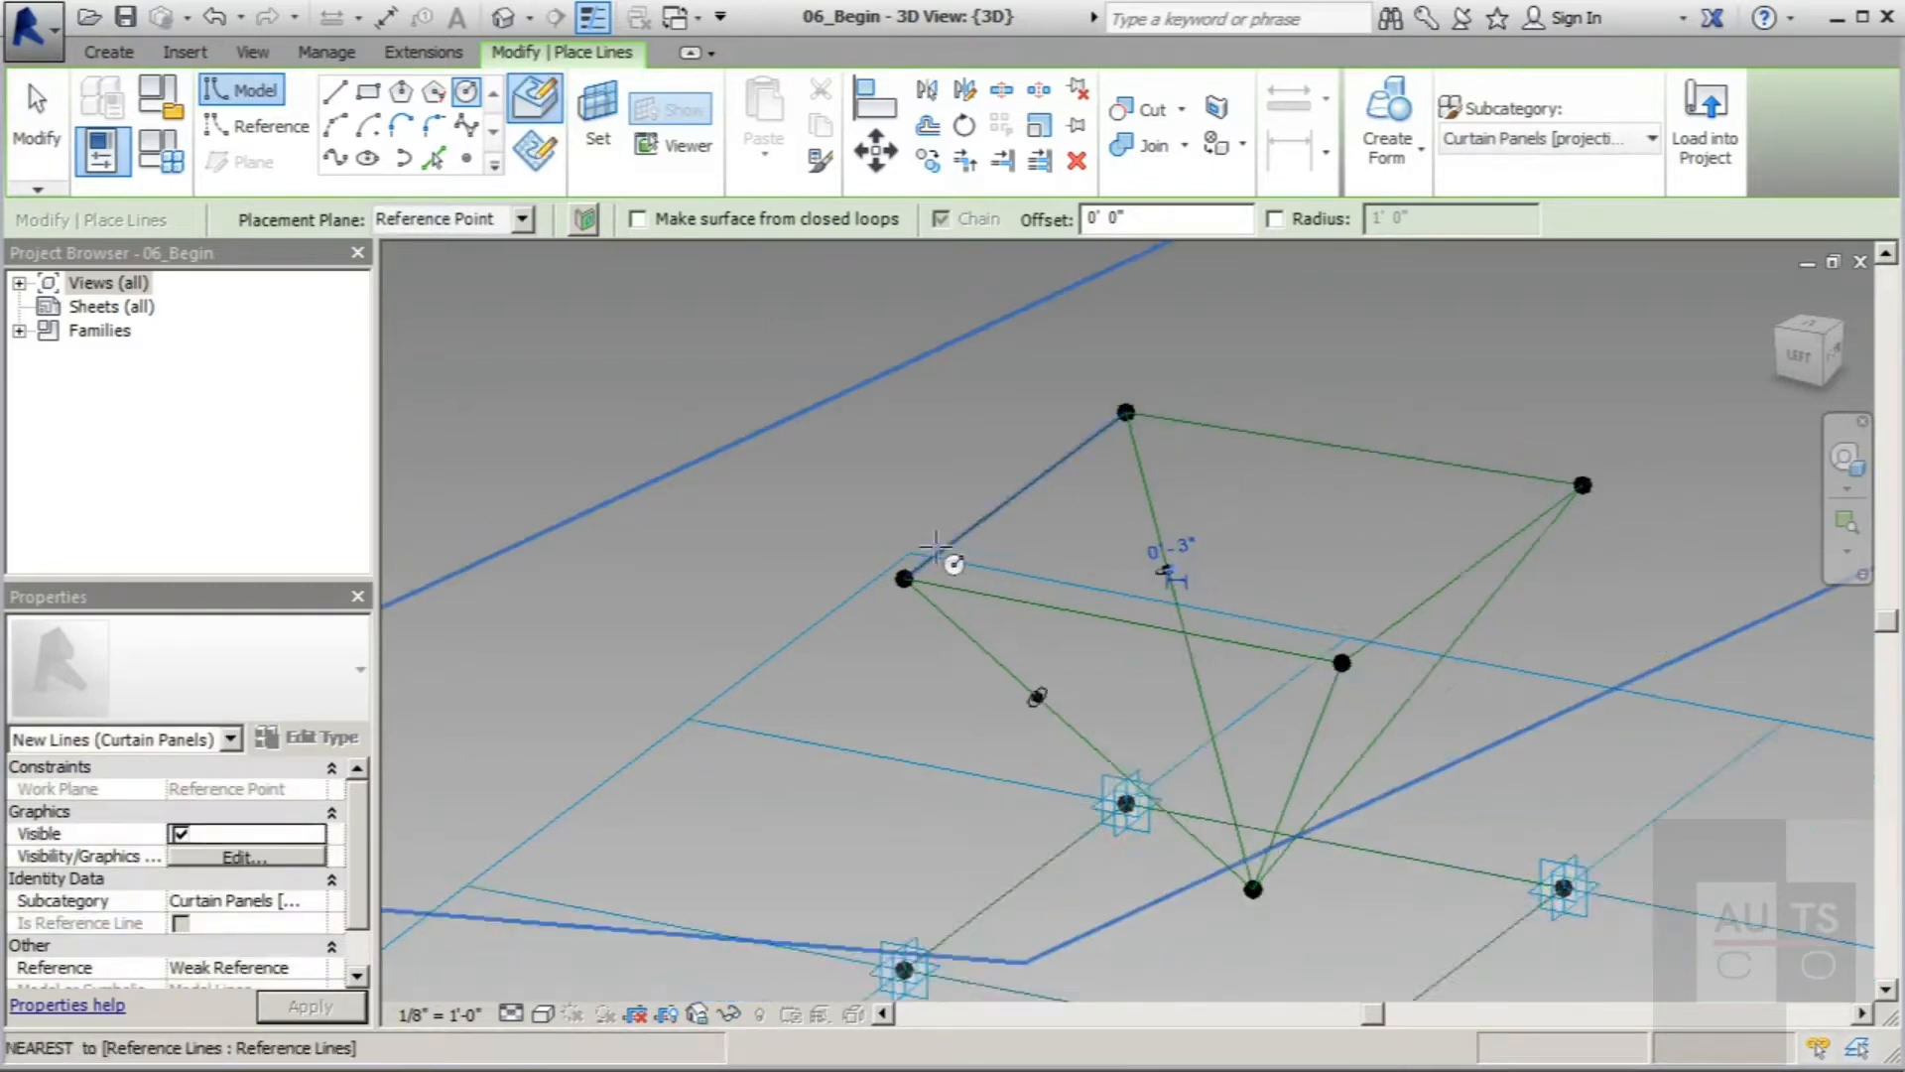
{"action": "left_click", "coordinate": [467, 159]}
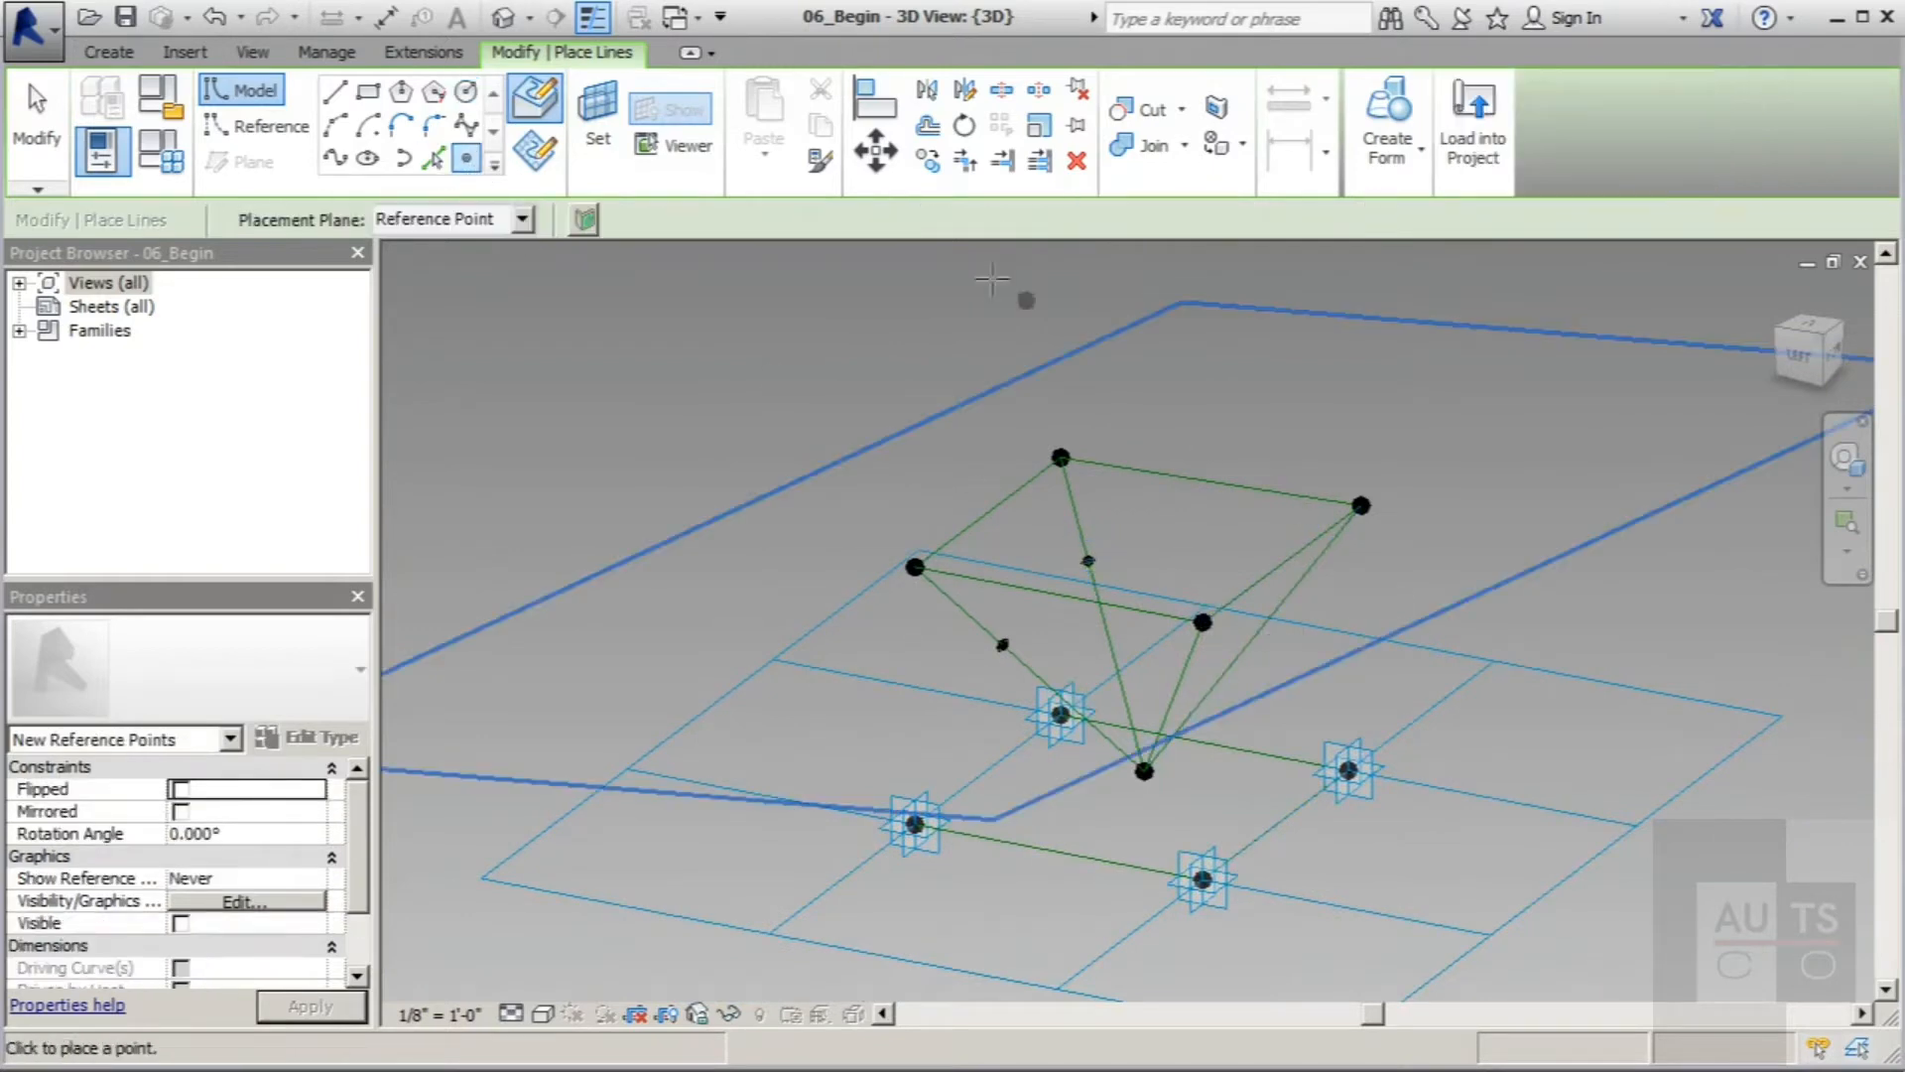
{"action": "left_click", "coordinate": [598, 125]}
{"action": "key", "text": "Escape"}
{"action": "key", "text": "Escape"}
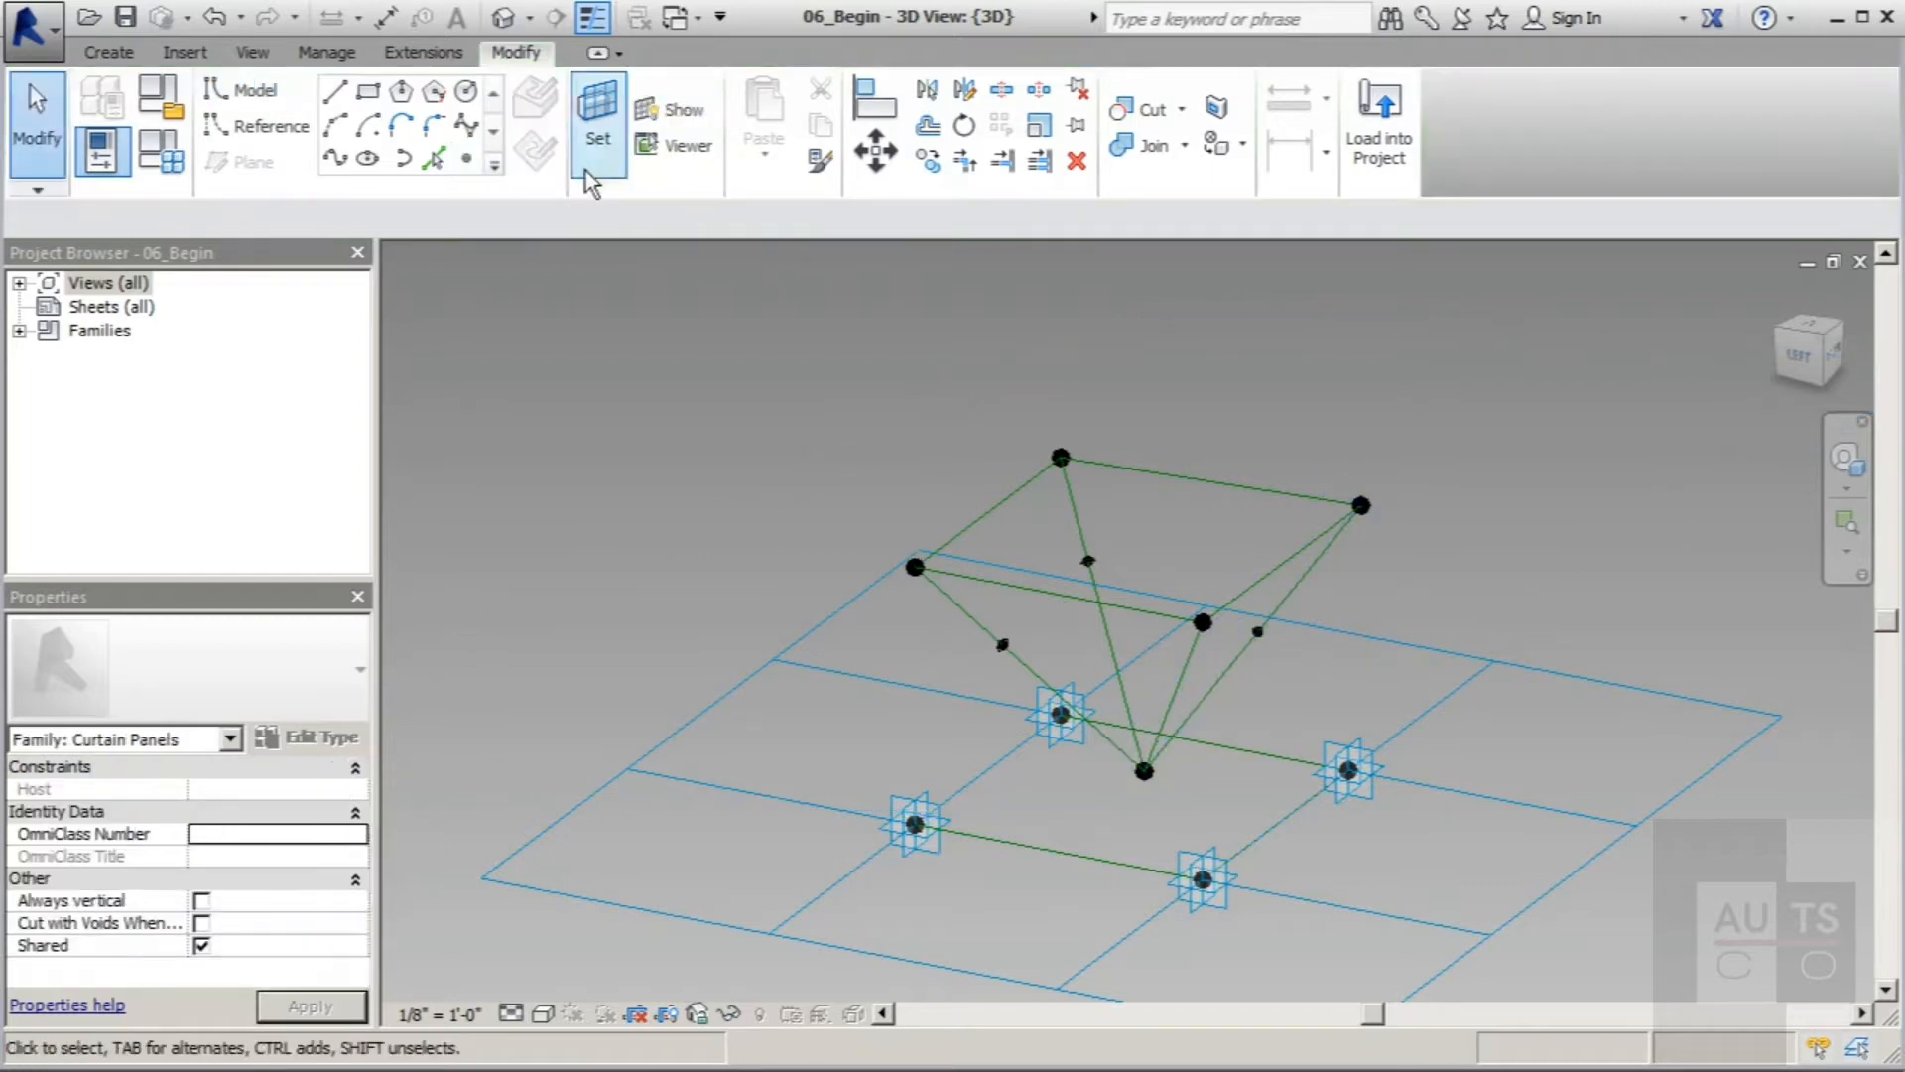
{"action": "left_click", "coordinate": [593, 127]}
{"action": "left_click", "coordinate": [1252, 631]}
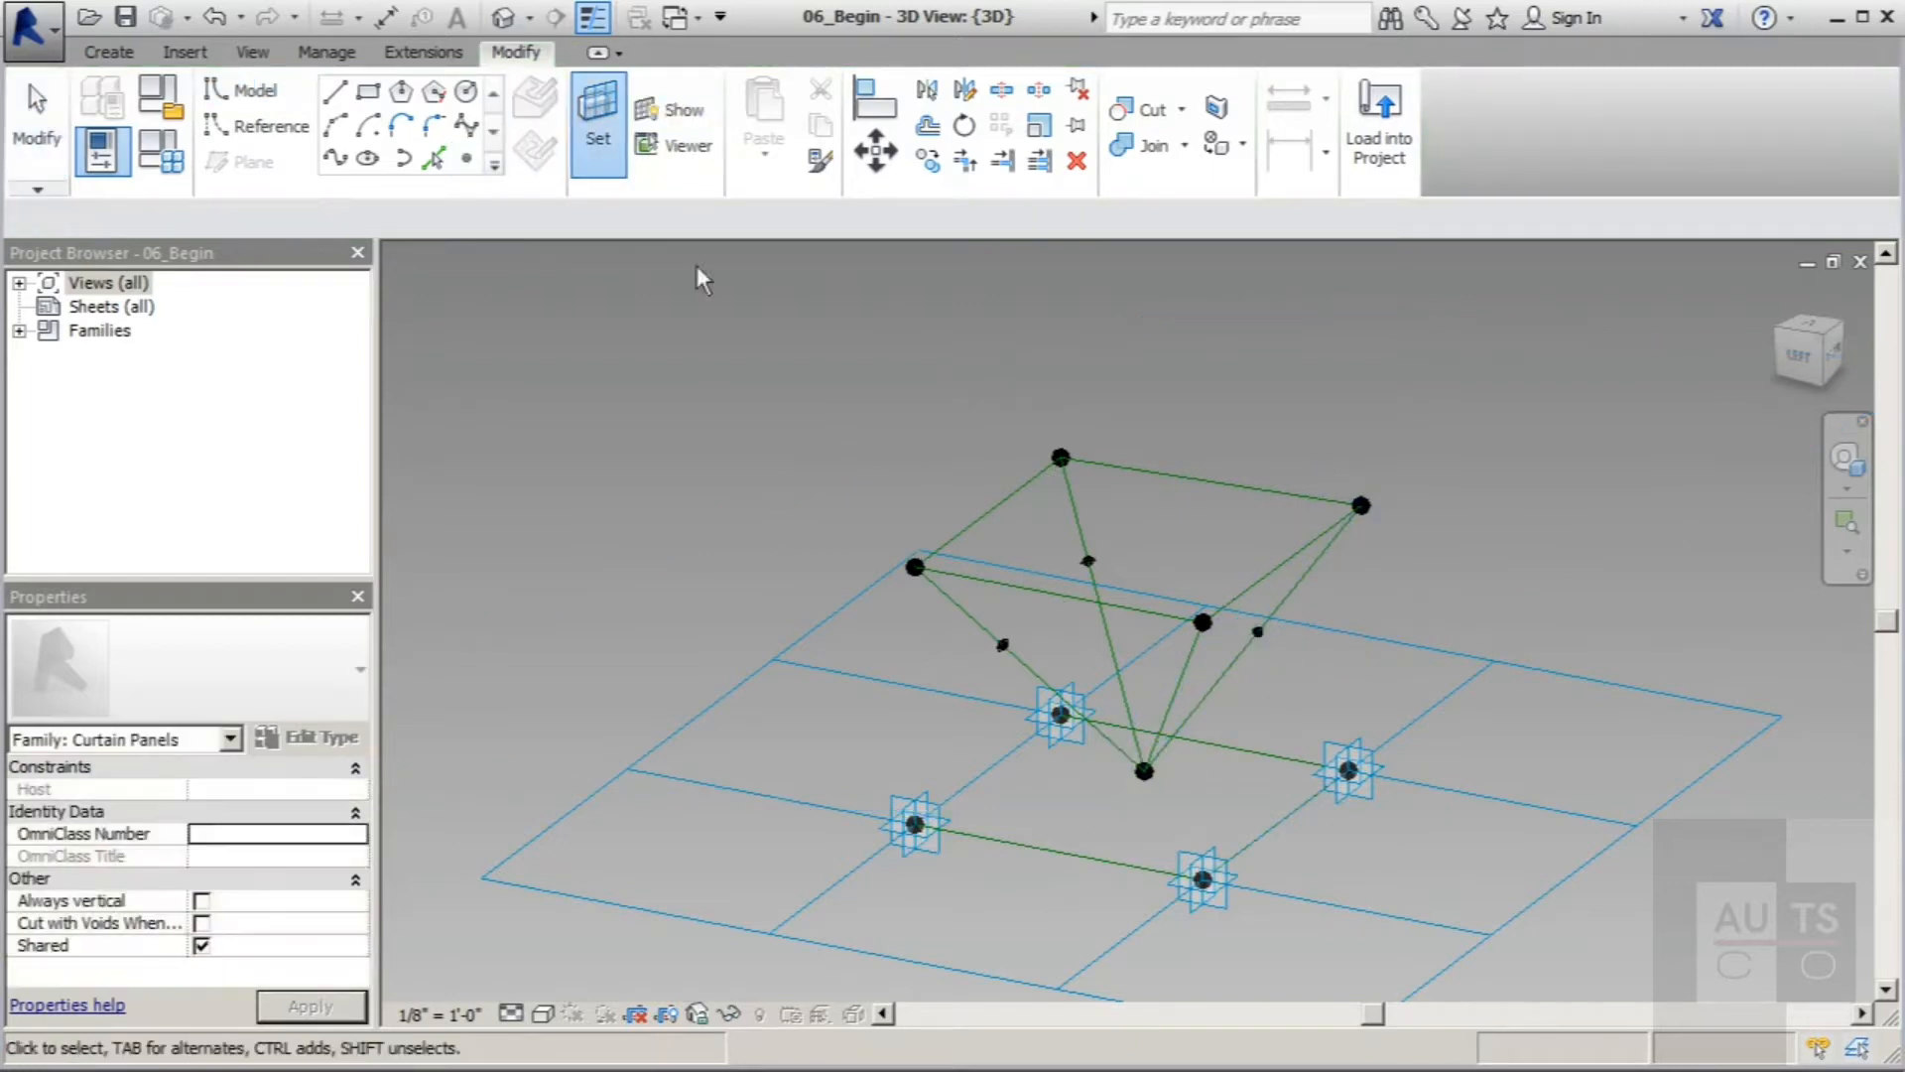
Step: Draw a circle with a 3" radius centred on the right diagonal's reference point and finish the circle command
{"action": "left_click", "coordinate": [467, 91]}
{"action": "middle_click_drag", "start_coordinate": [1323, 600], "coordinate": [1227, 667], "text": "shift"}
{"action": "scroll", "coordinate": [1227, 667], "scroll_direction": "up", "scroll_amount": 3}
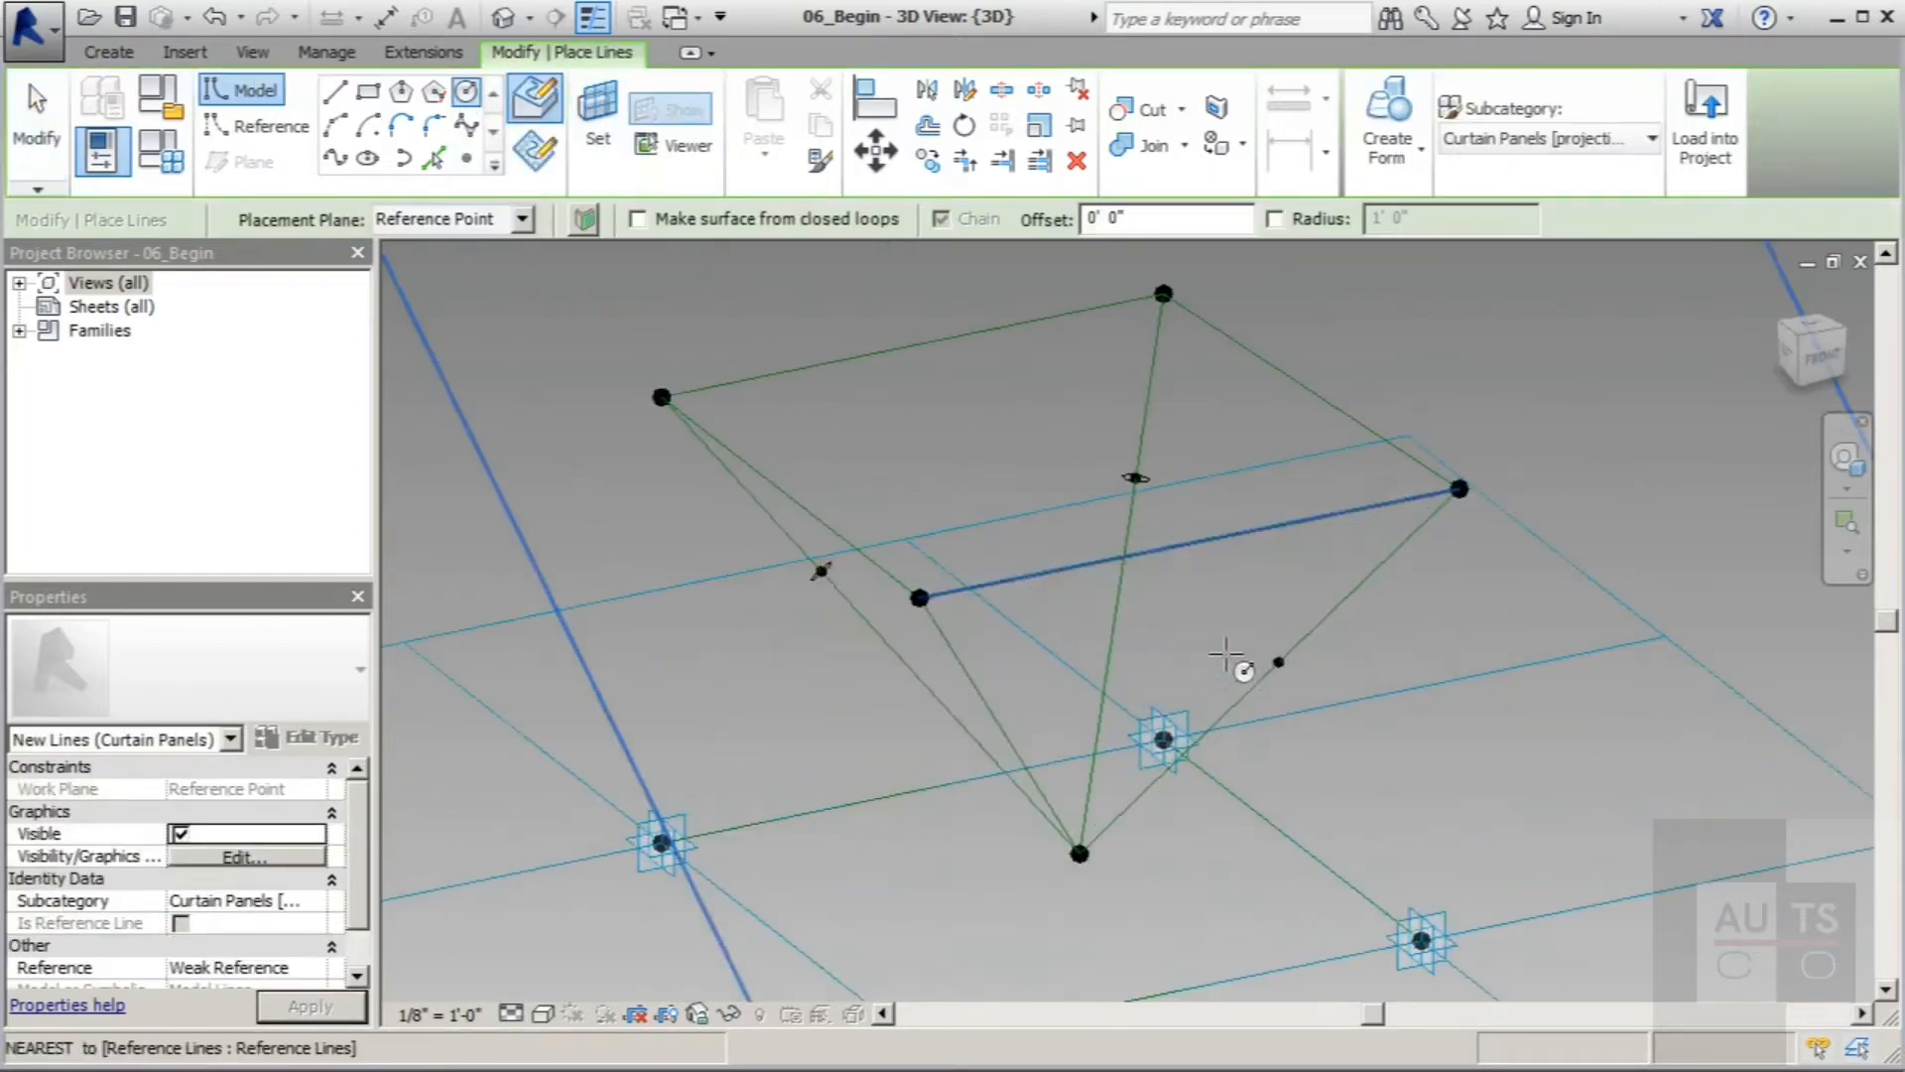
{"action": "left_click", "coordinate": [1279, 662]}
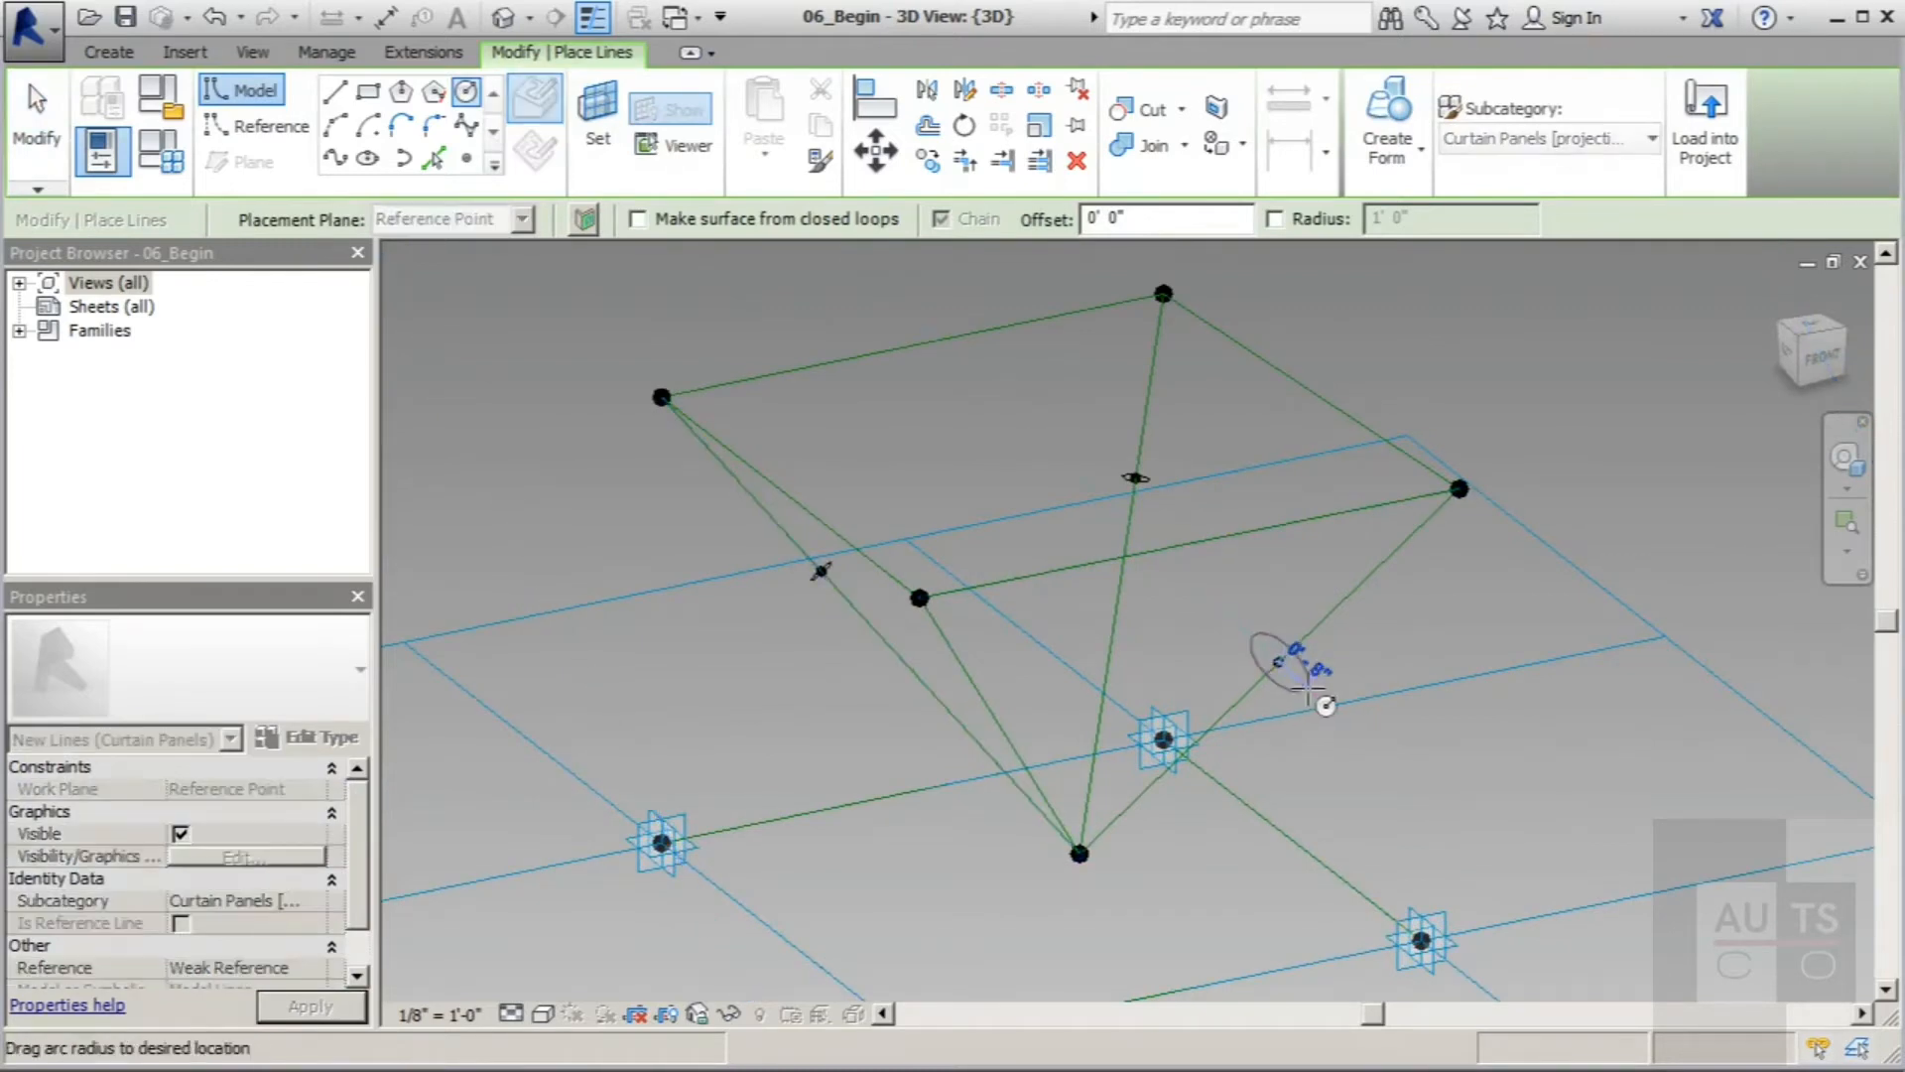
{"action": "type", "text": "1'"}
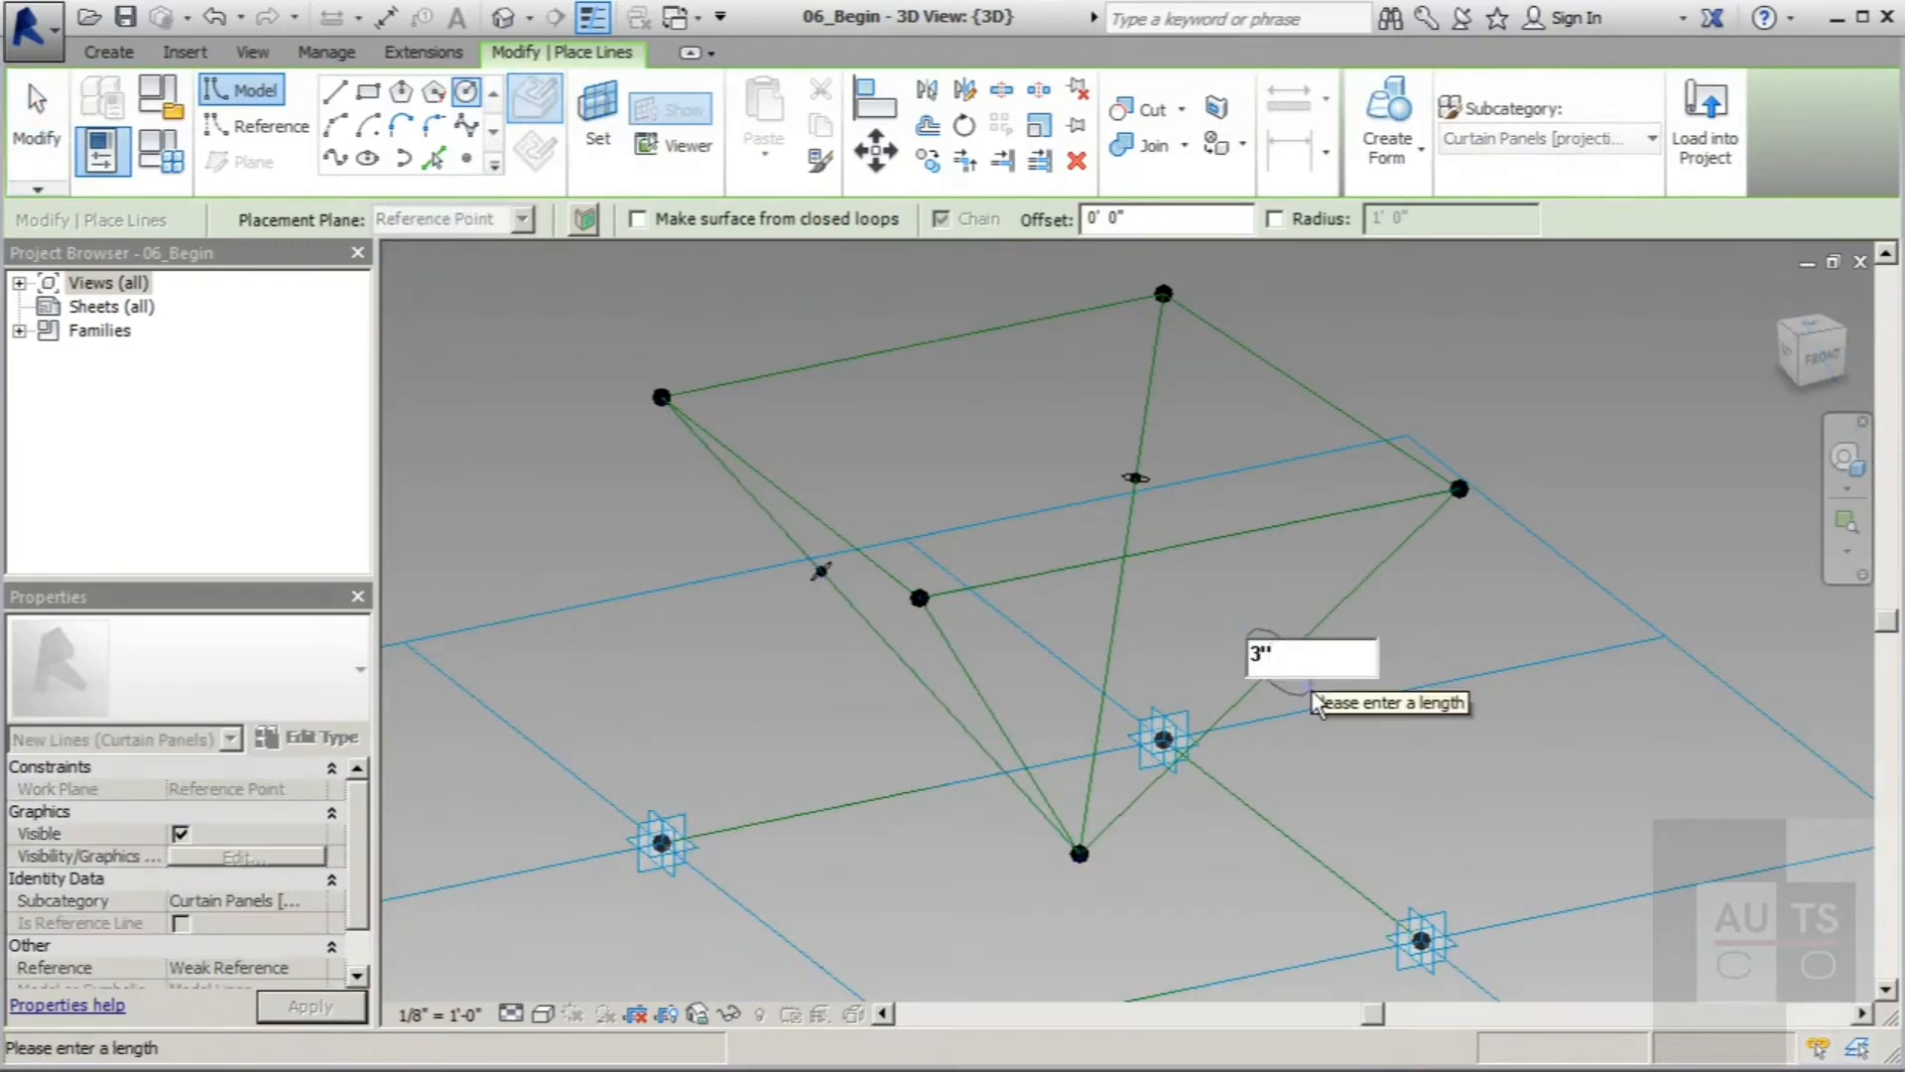
{"action": "key", "text": "Return"}
{"action": "scroll", "coordinate": [712, 551], "scroll_direction": "down", "scroll_amount": 2}
{"action": "middle_click_drag", "start_coordinate": [880, 532], "coordinate": [1248, 669], "text": "shift"}
{"action": "key", "text": "Escape"}
{"action": "key", "text": "Escape"}
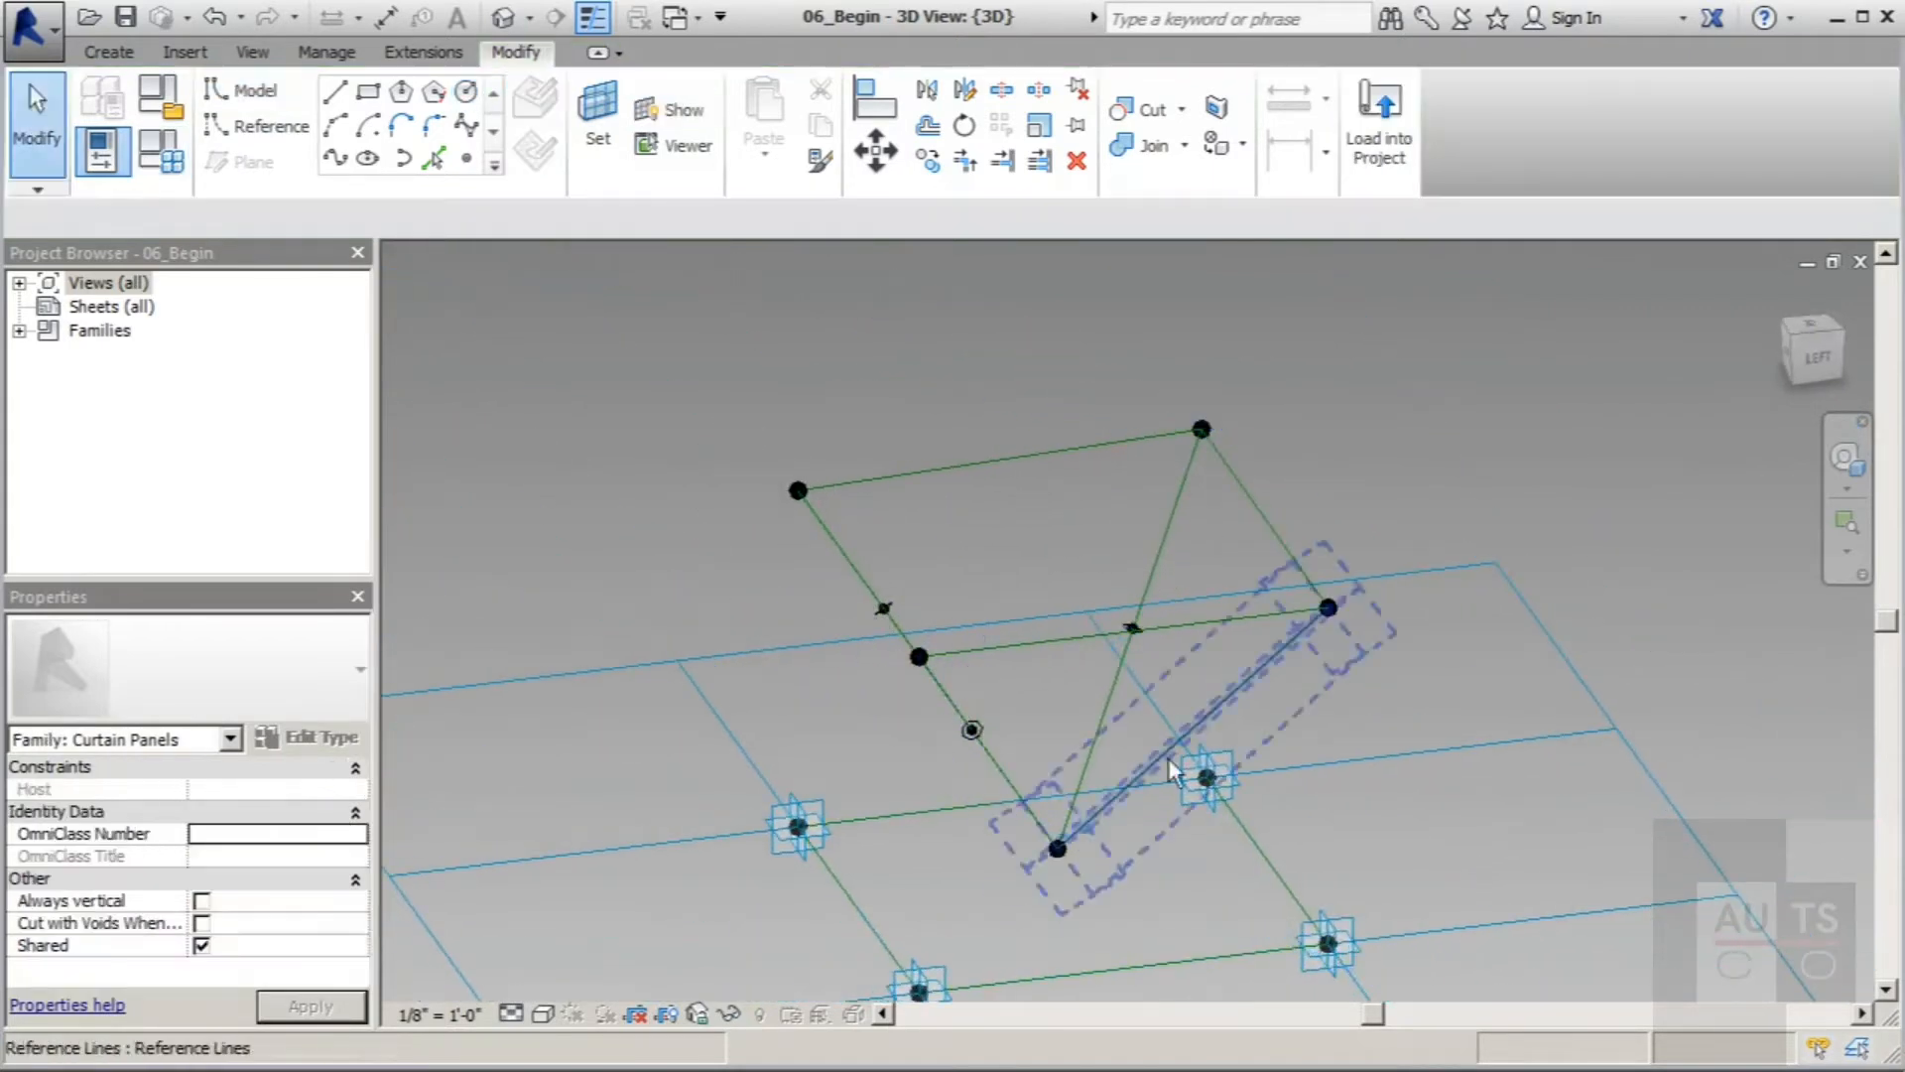
Step: Place a reference point on the one diagonal reference line still without a point and set the work plane to it
{"action": "scroll", "coordinate": [1232, 729], "scroll_direction": "up", "scroll_amount": 2}
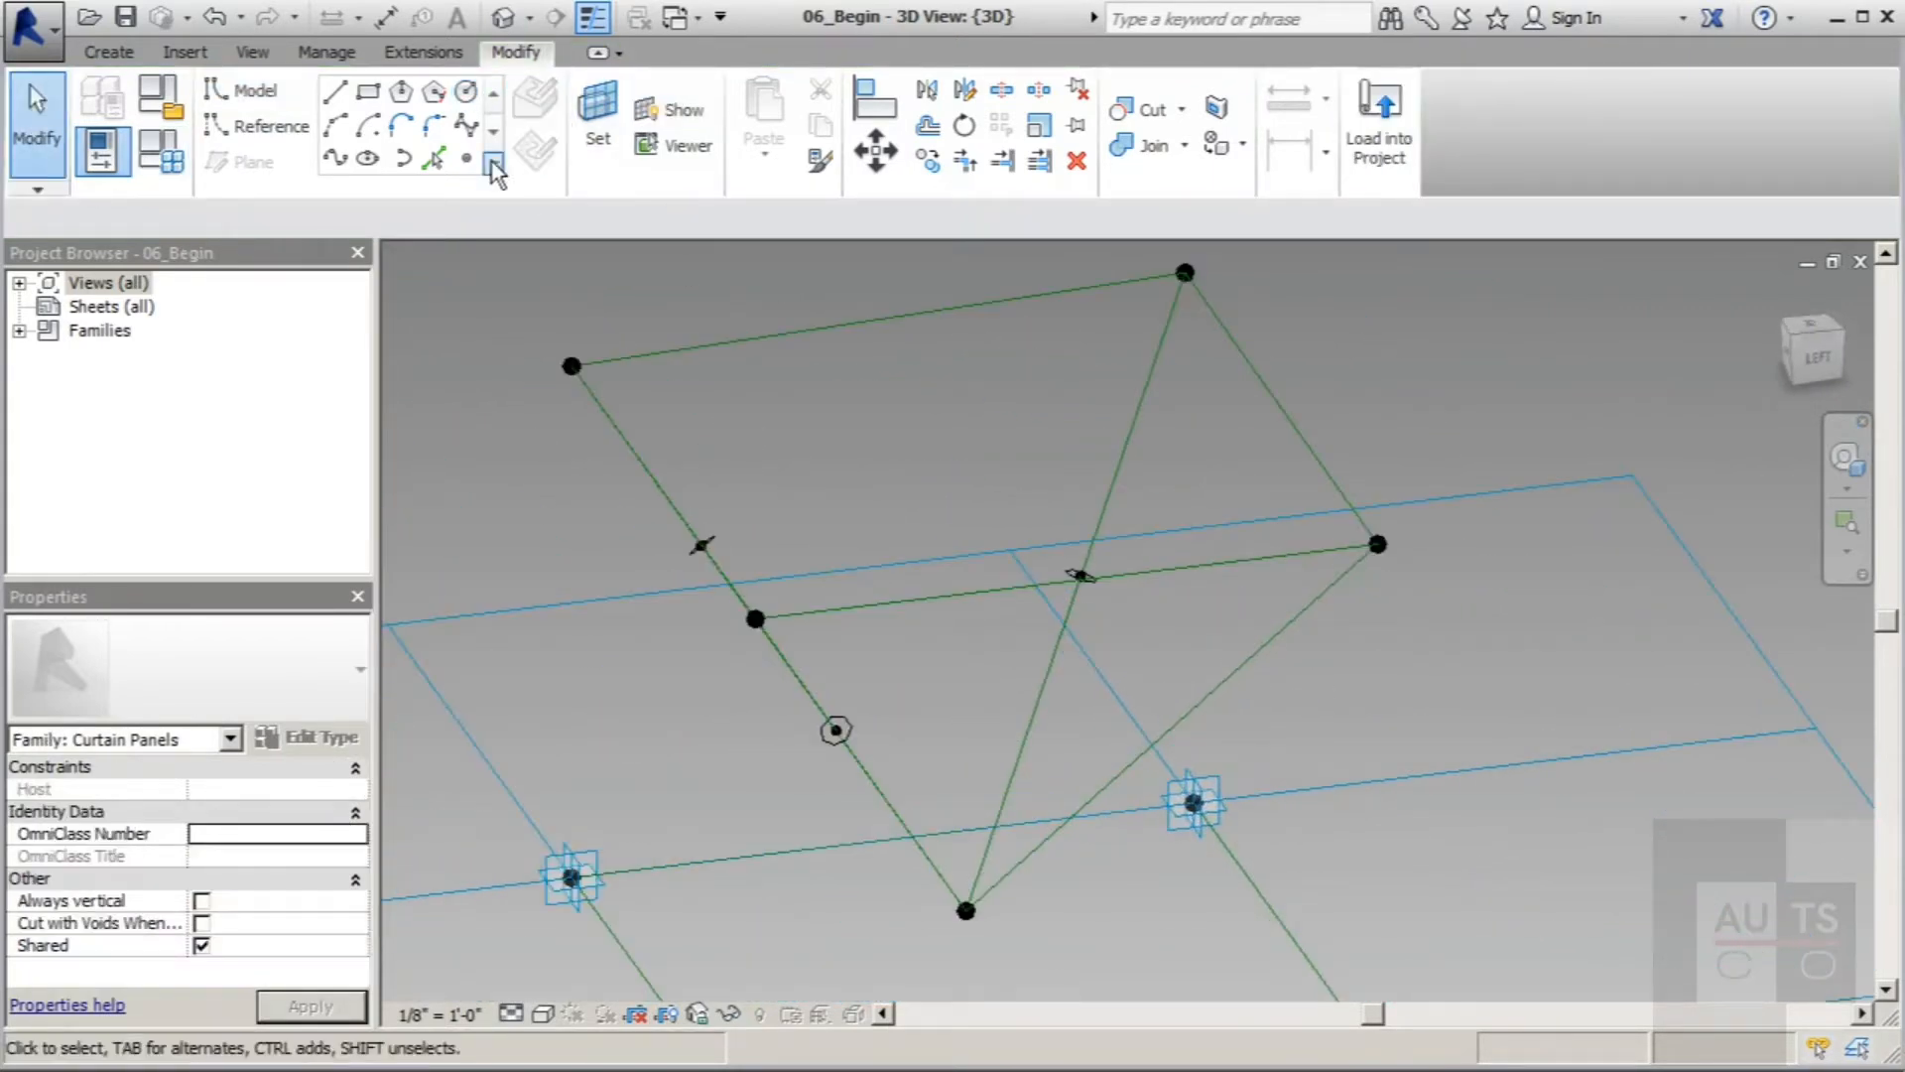
{"action": "left_click", "coordinate": [466, 159]}
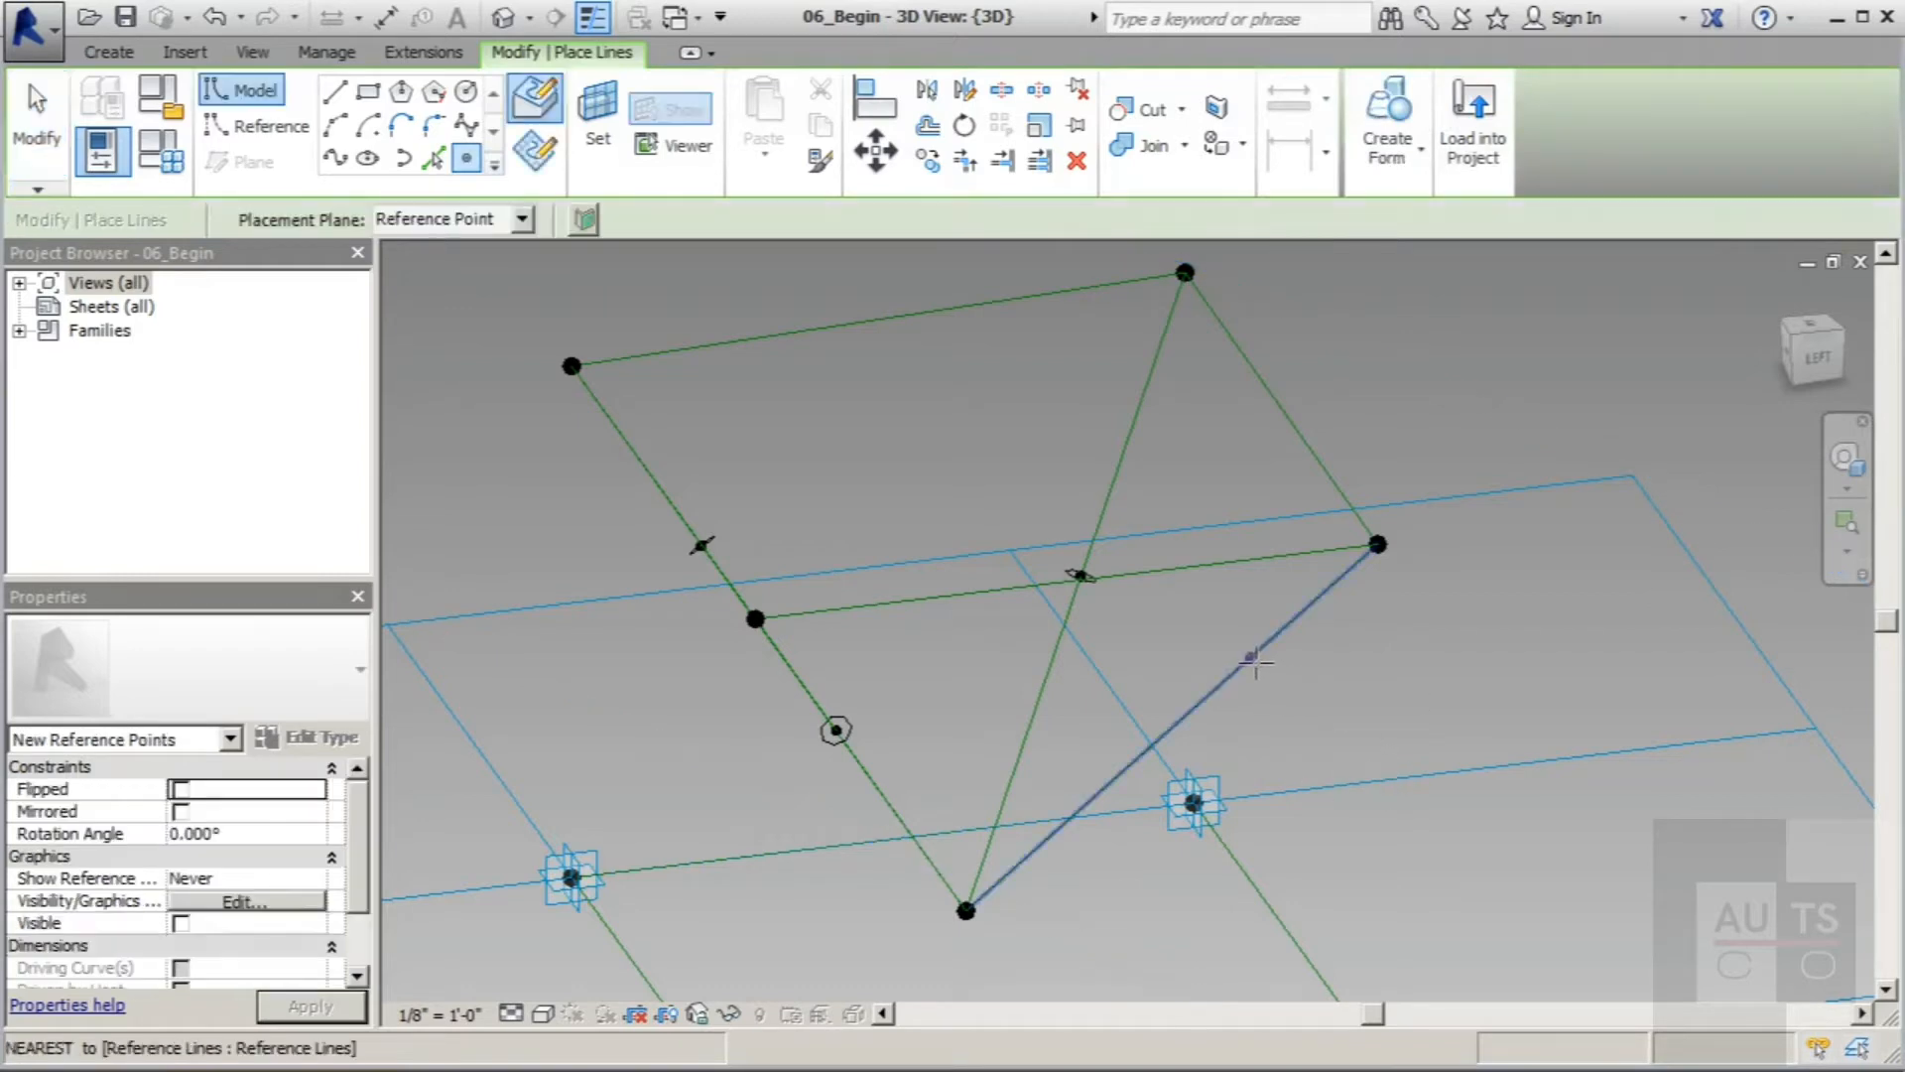
{"action": "left_click", "coordinate": [598, 111]}
{"action": "left_click", "coordinate": [1252, 657]}
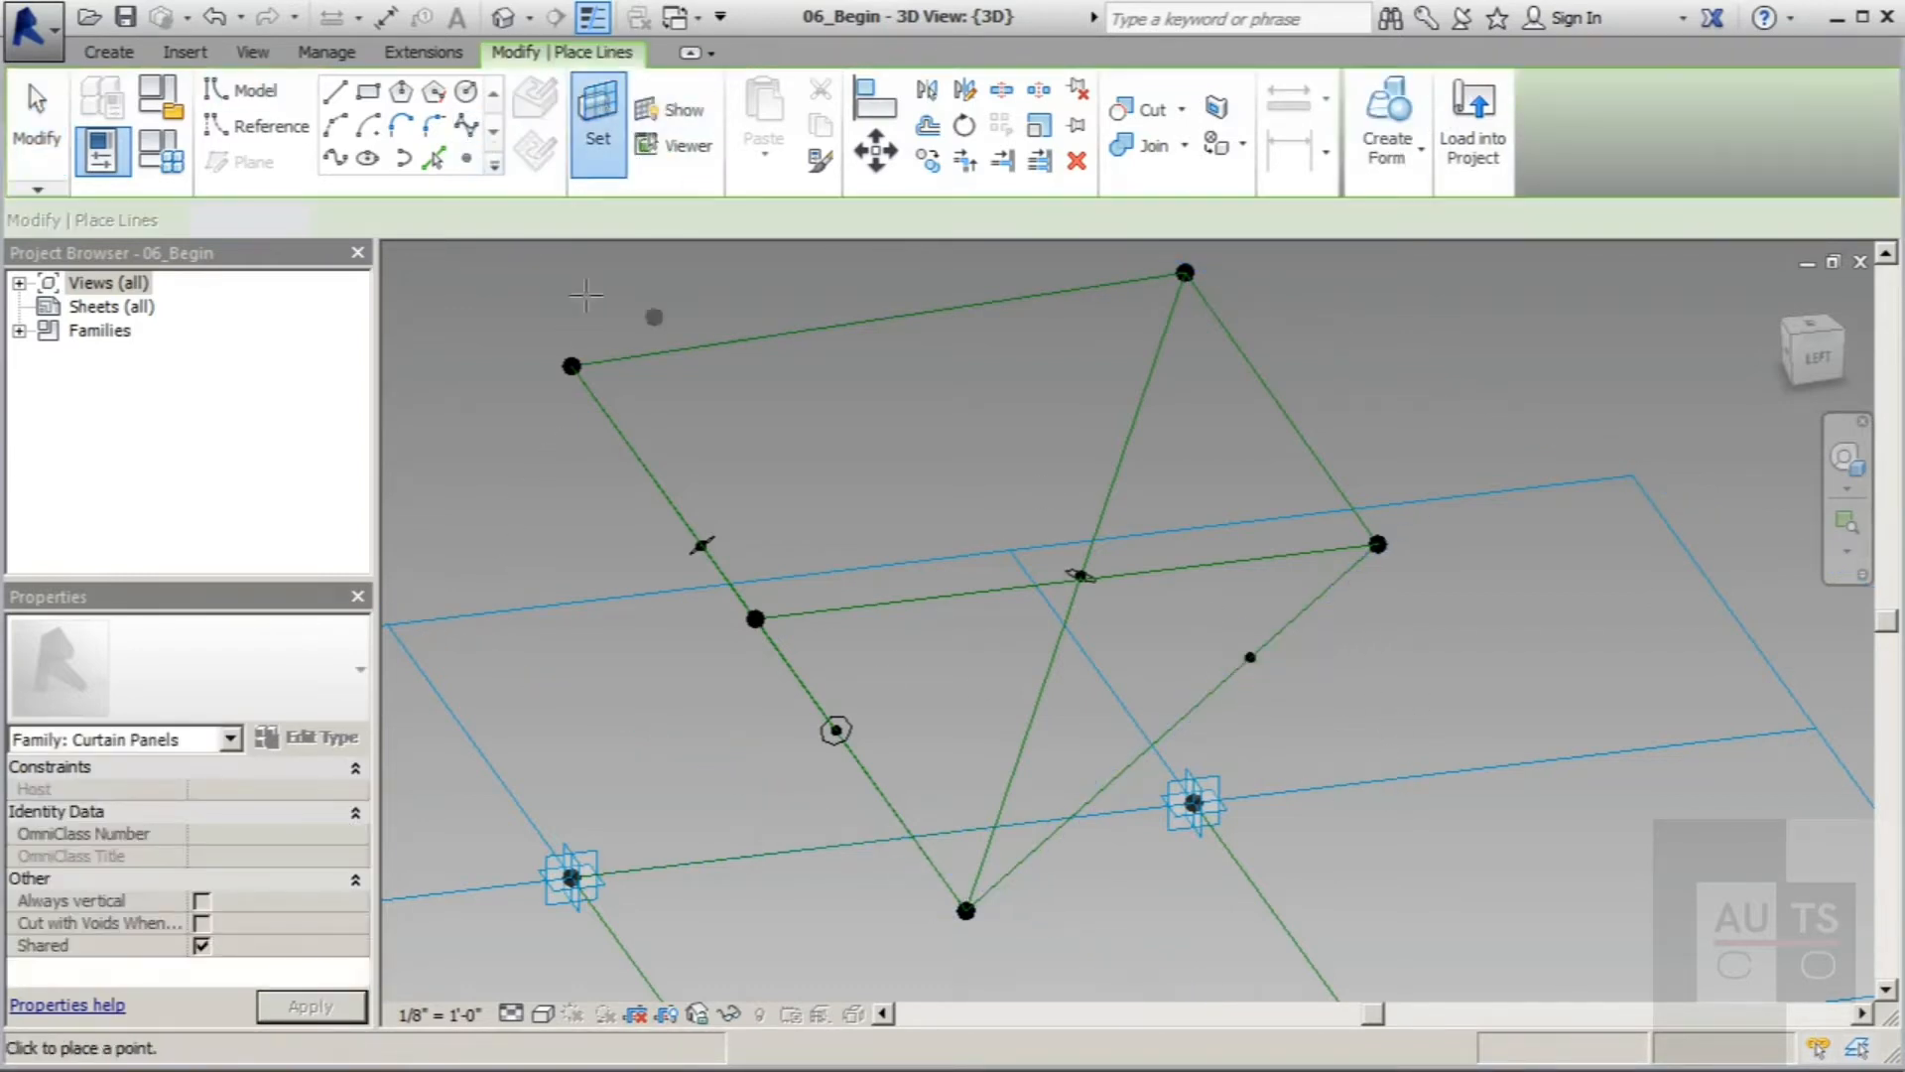
Step: Draw a circle with a 3" radius centred on the fourth diagonal's reference point
{"action": "left_click", "coordinate": [468, 93]}
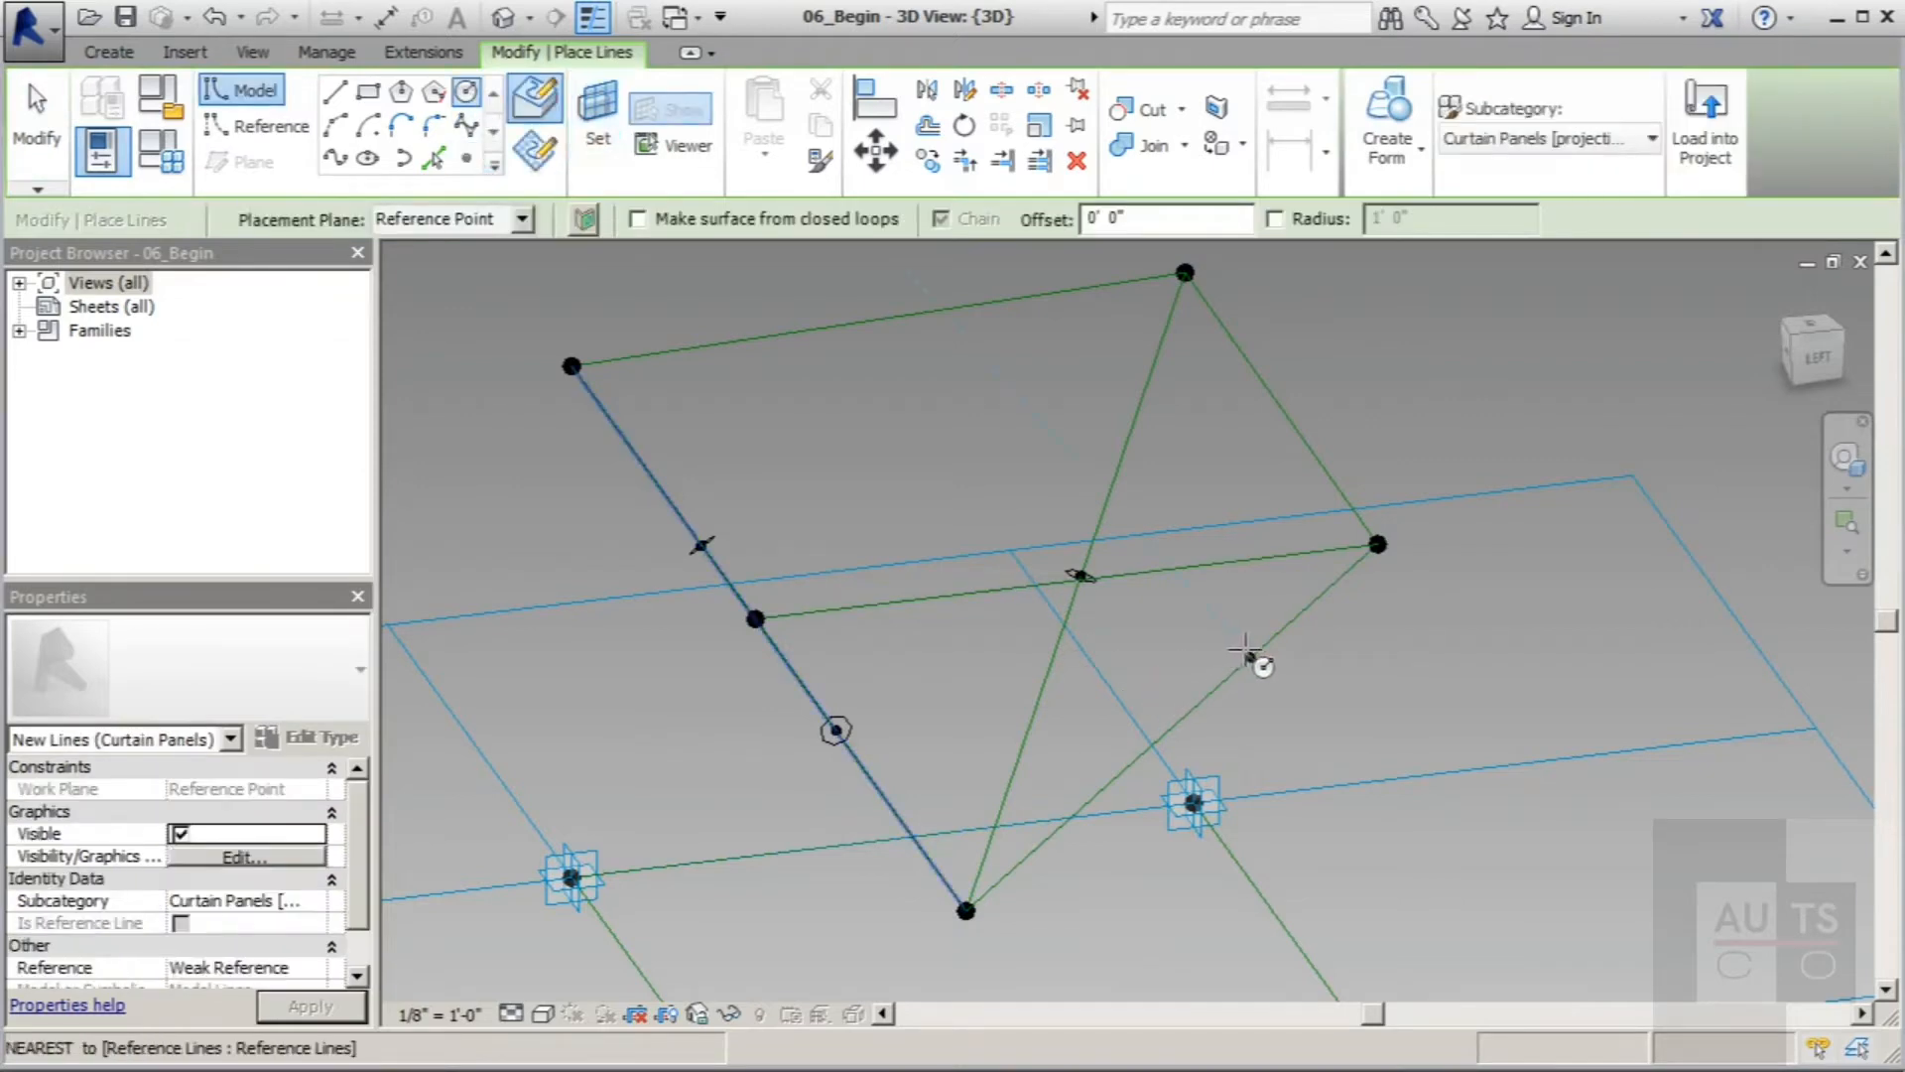
{"action": "type", "text": "3"}
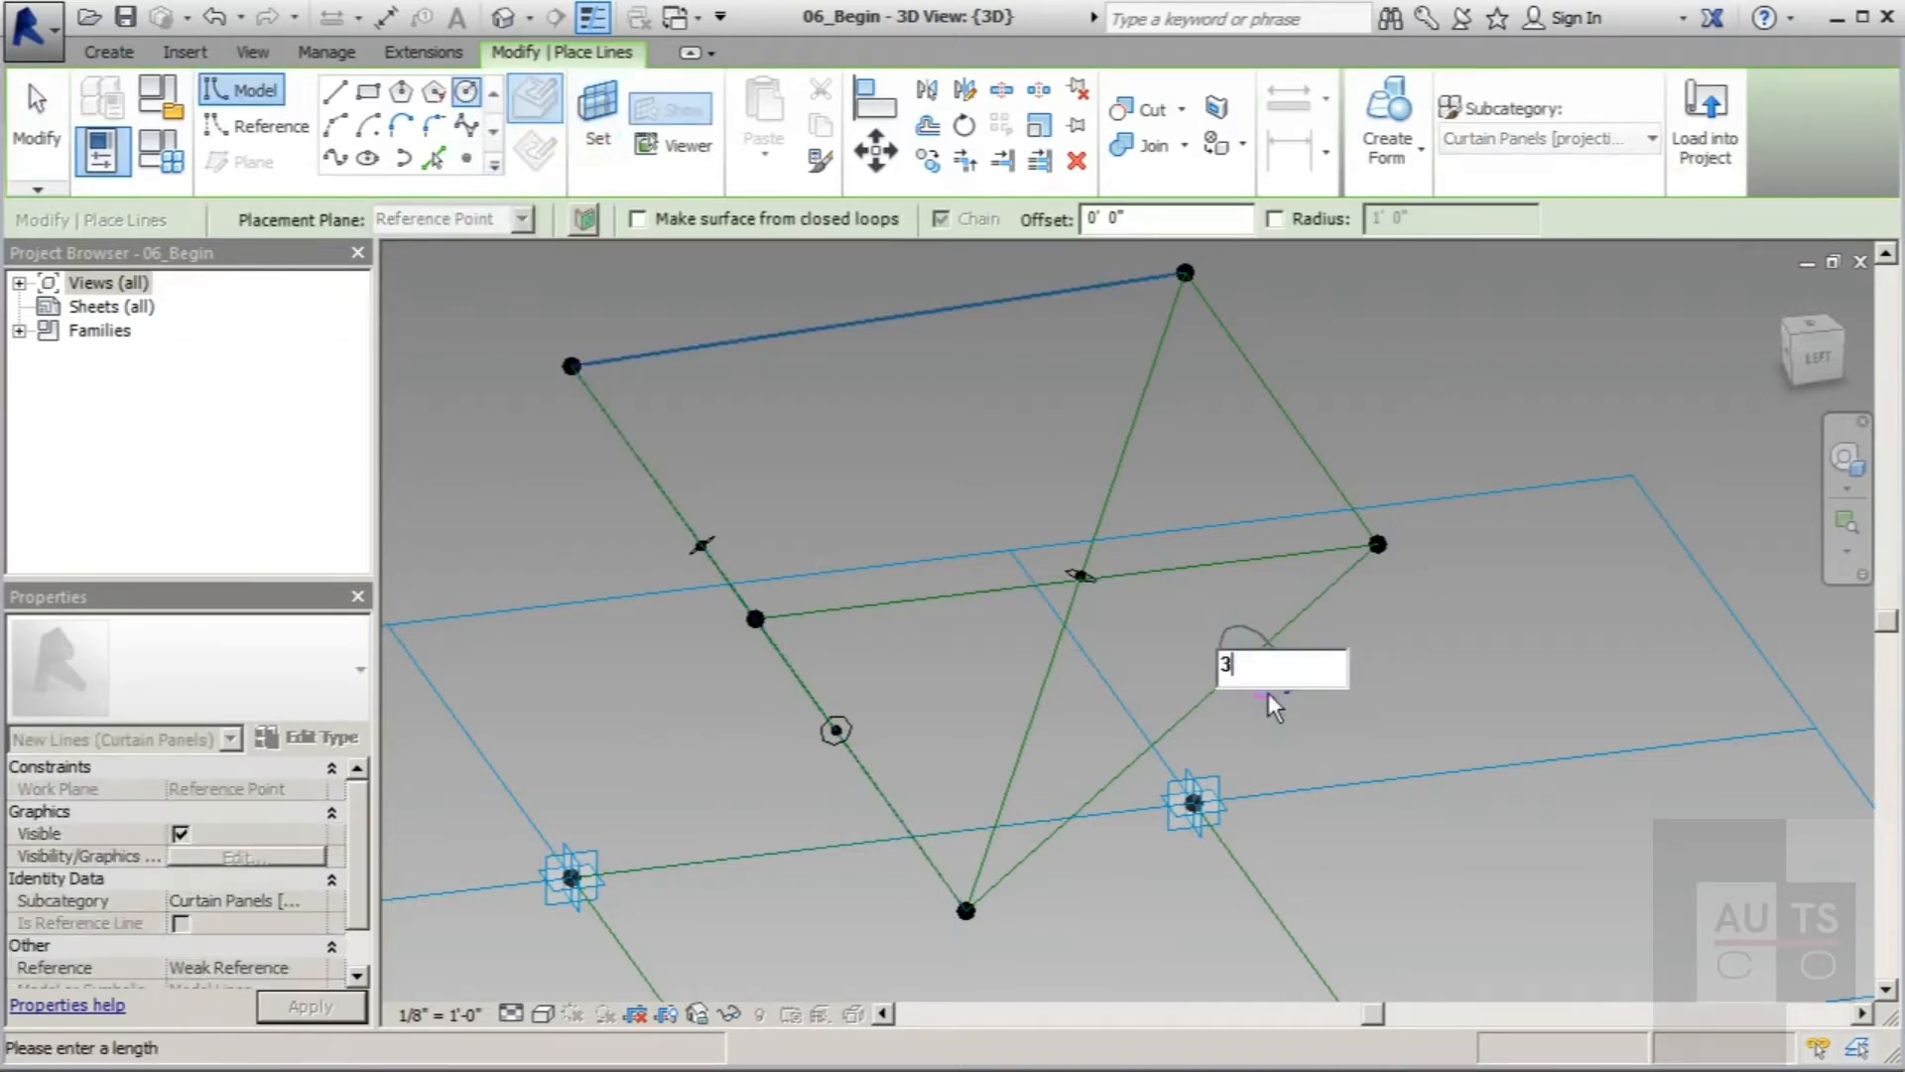
{"action": "key", "text": "Return"}
{"action": "key", "text": "Escape"}
{"action": "key", "text": "Escape"}
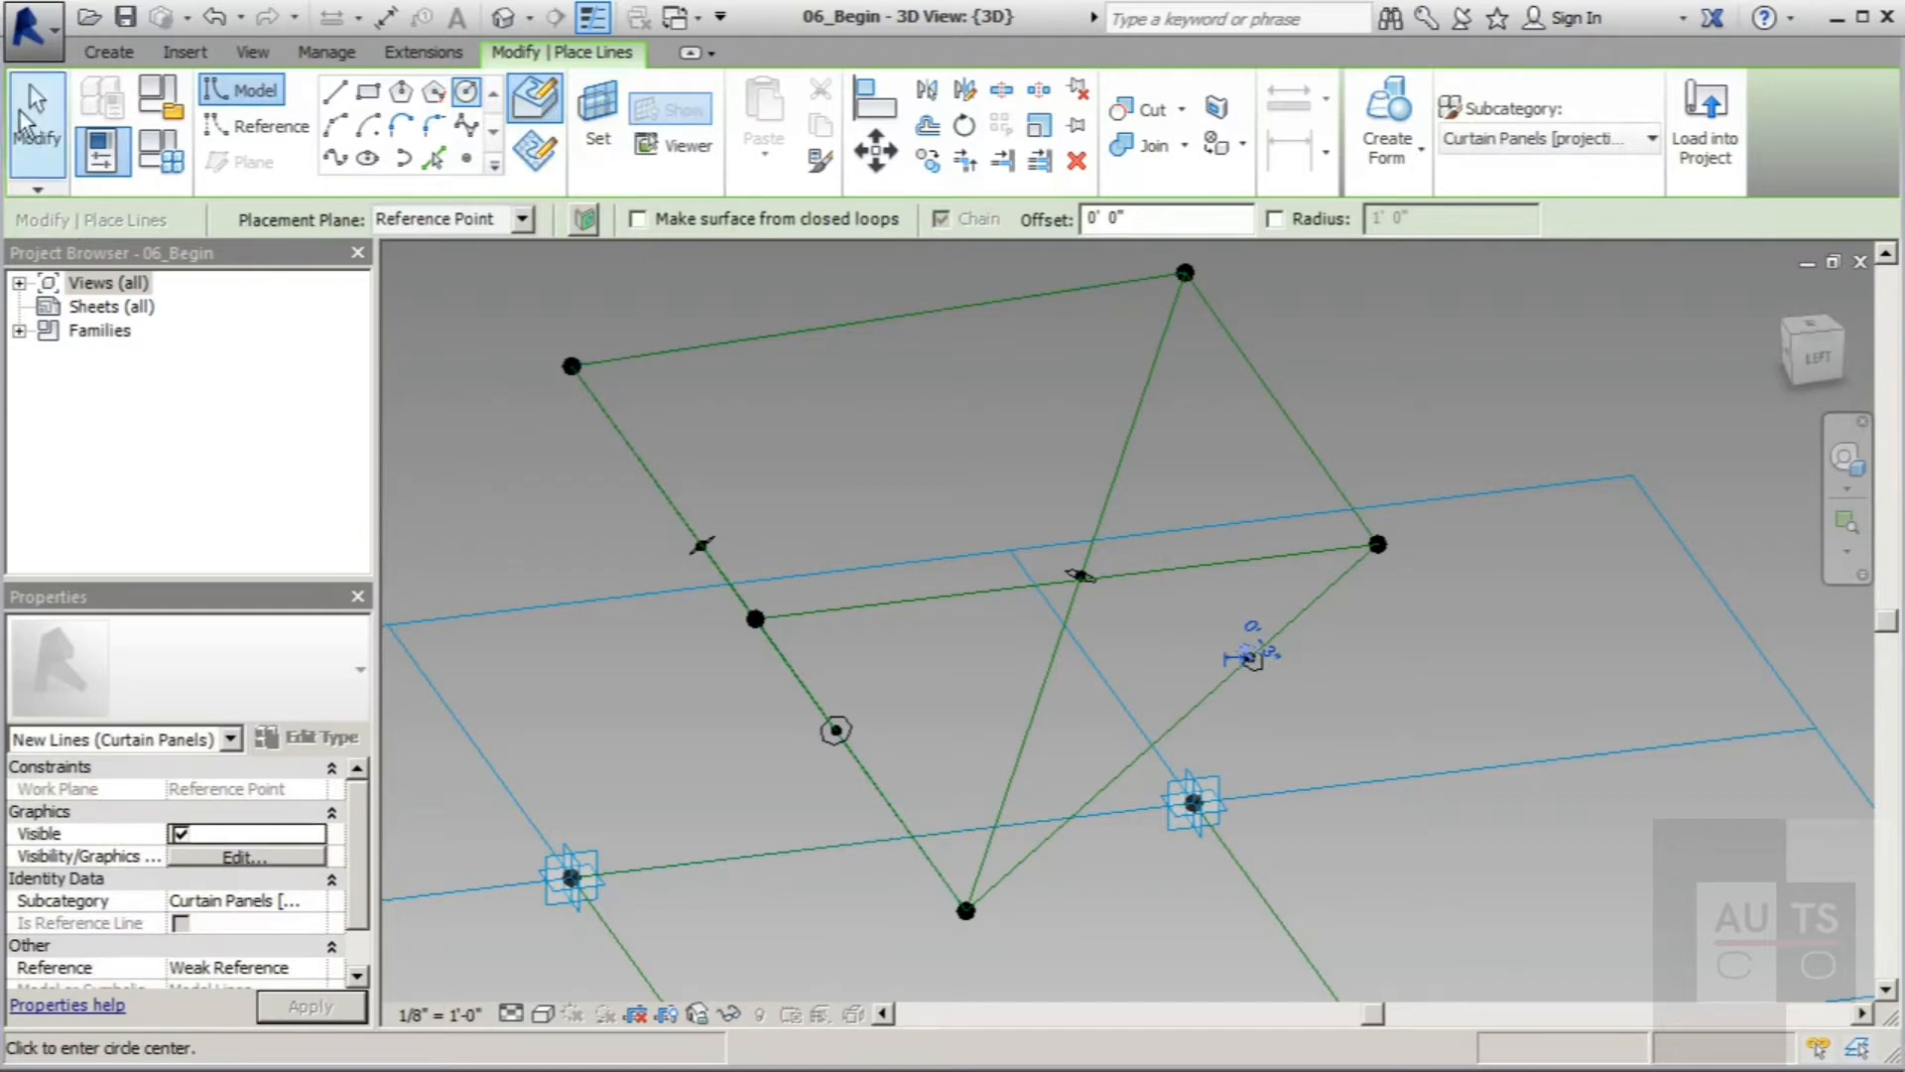
Step: Create solid tube forms from the circle and reference line of each of the two nearer diagonals
{"action": "left_click", "coordinate": [883, 800]}
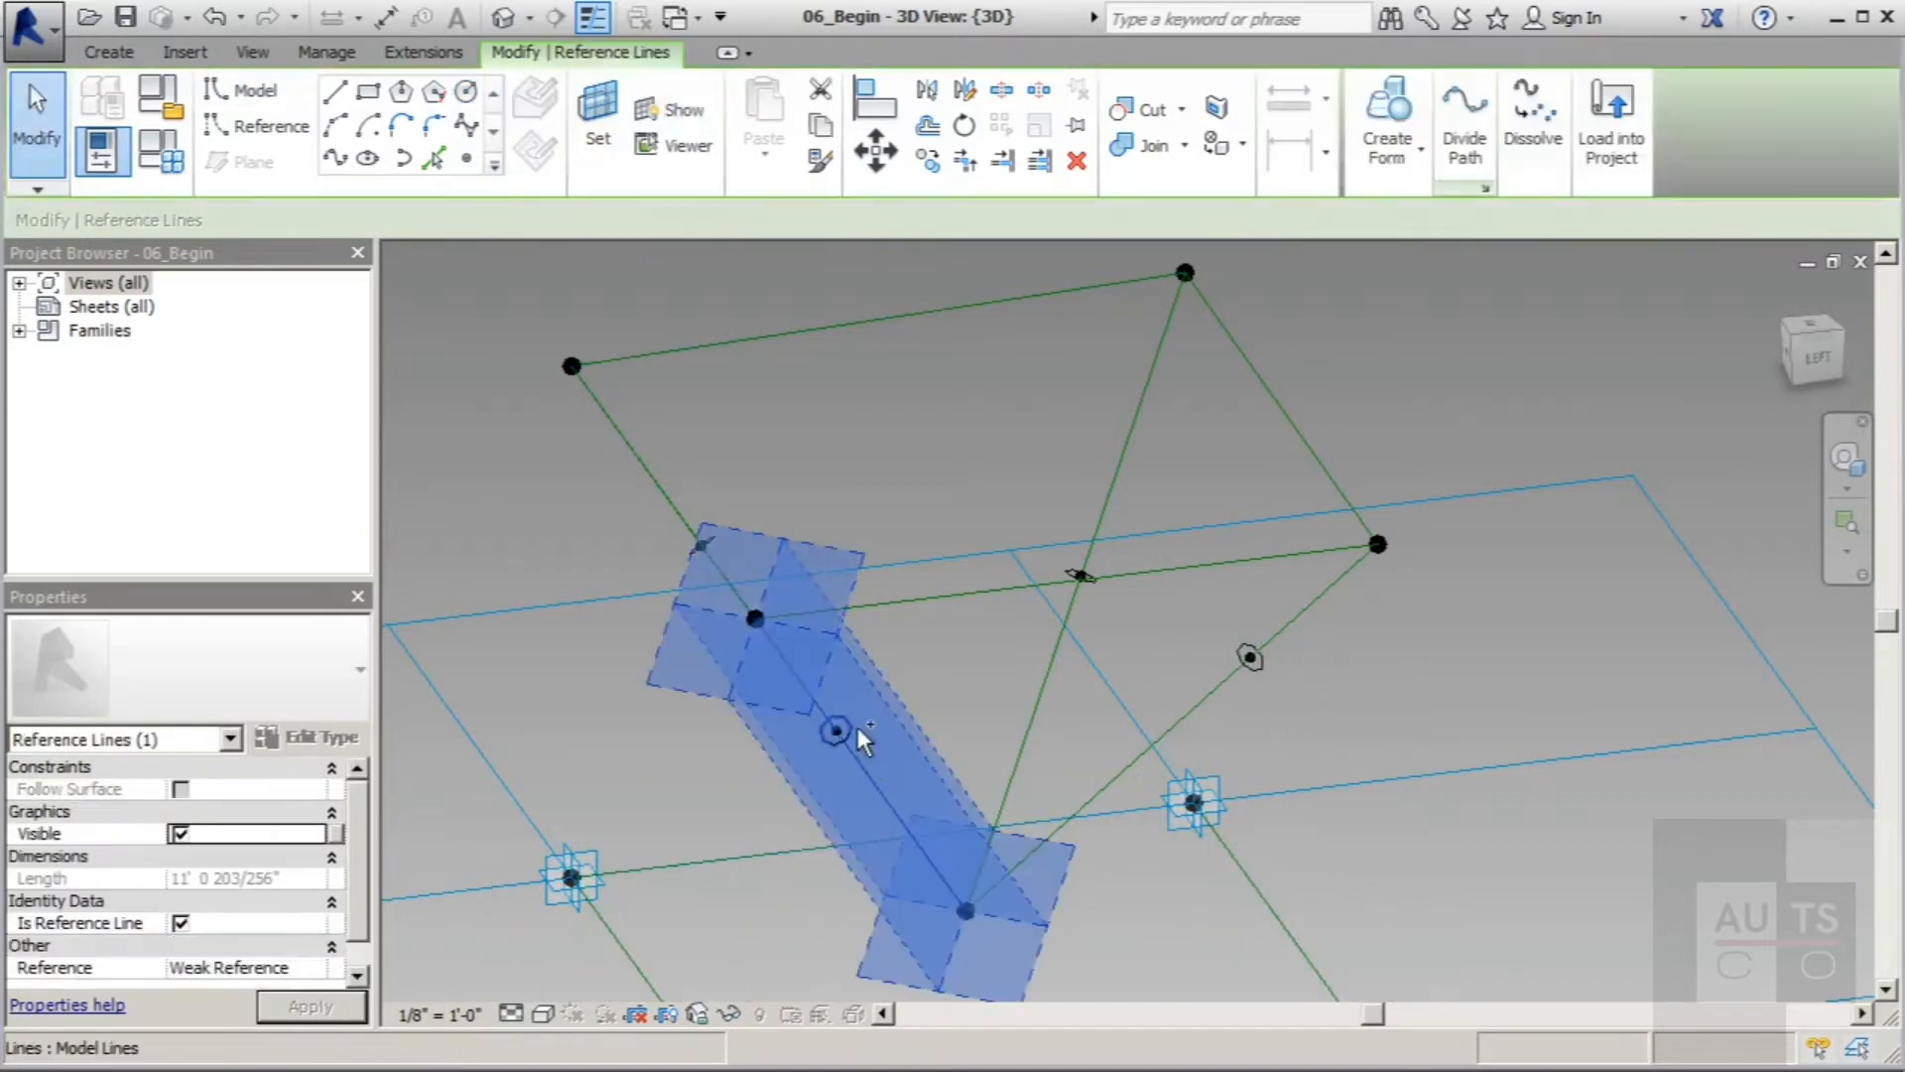
{"action": "left_click", "coordinate": [853, 728], "text": "ctrl"}
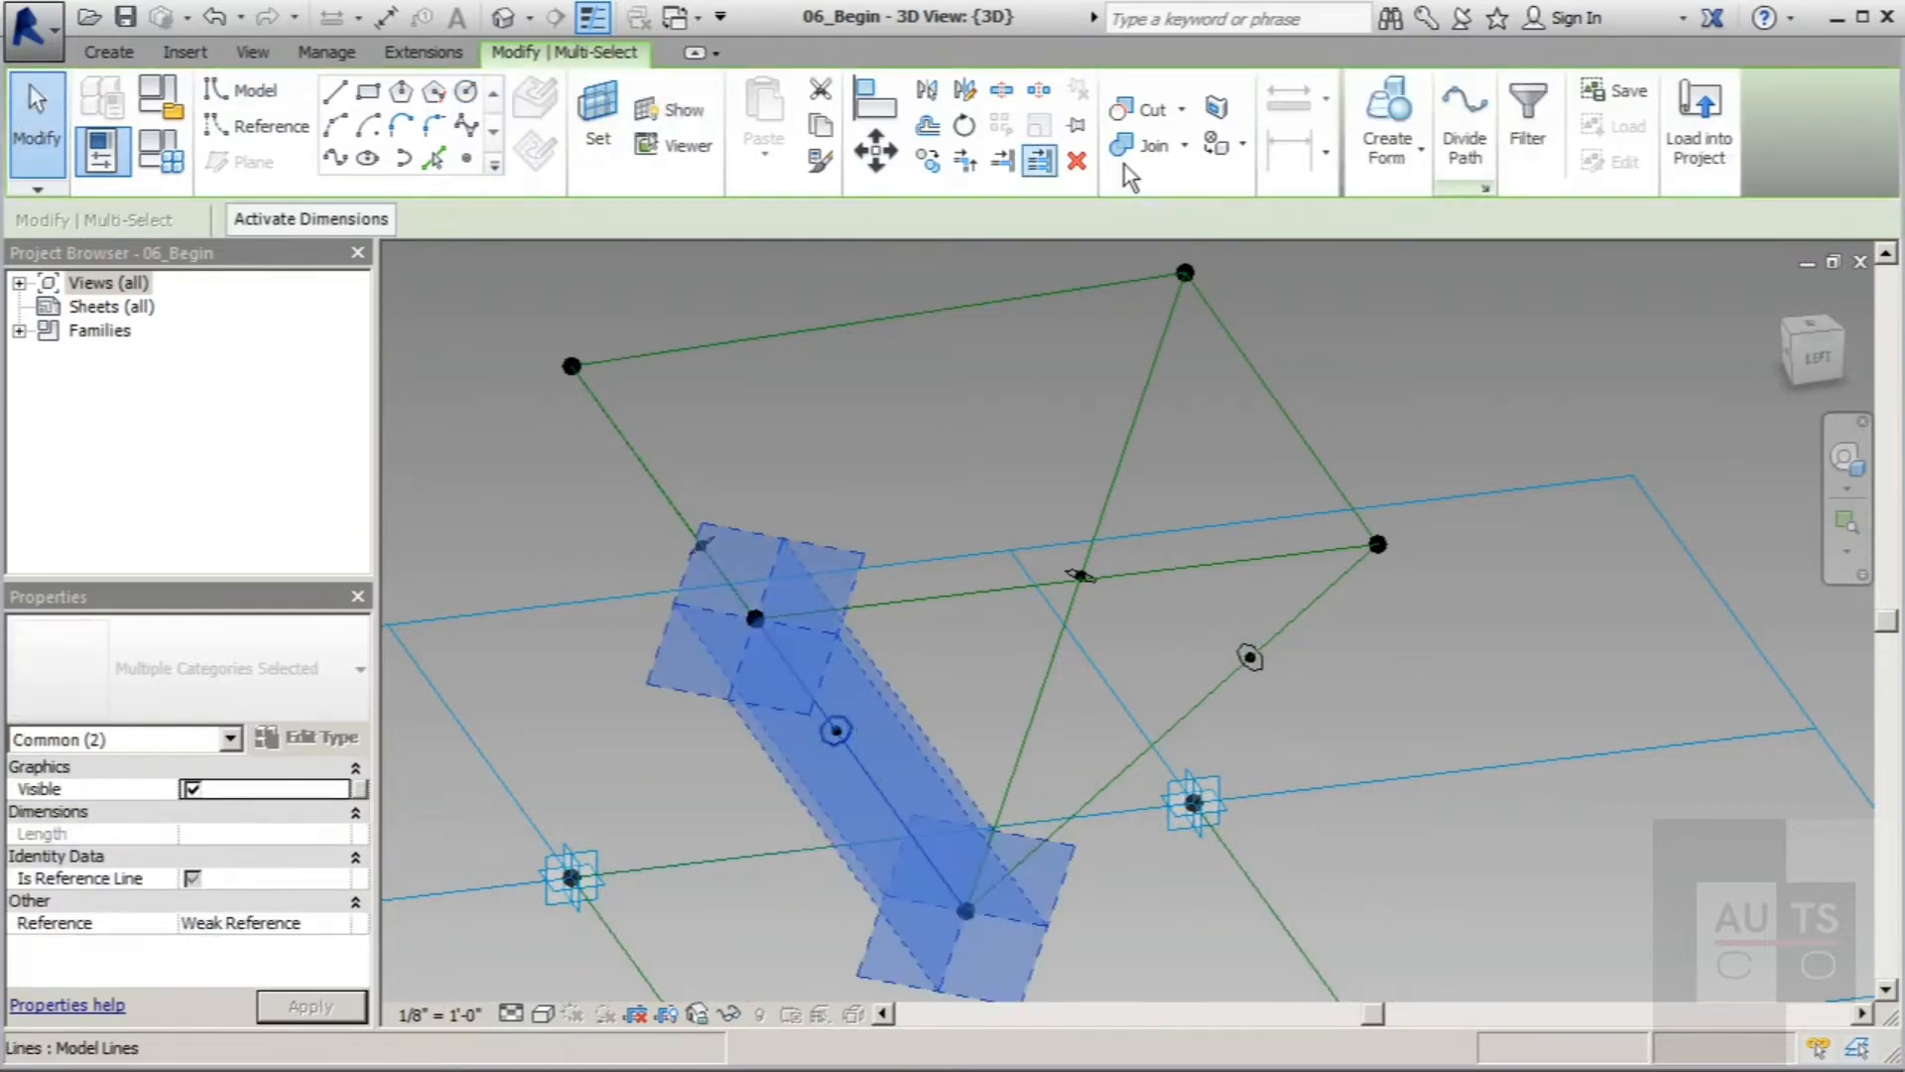
{"action": "left_click", "coordinate": [1387, 111]}
{"action": "left_click", "coordinate": [1216, 682]}
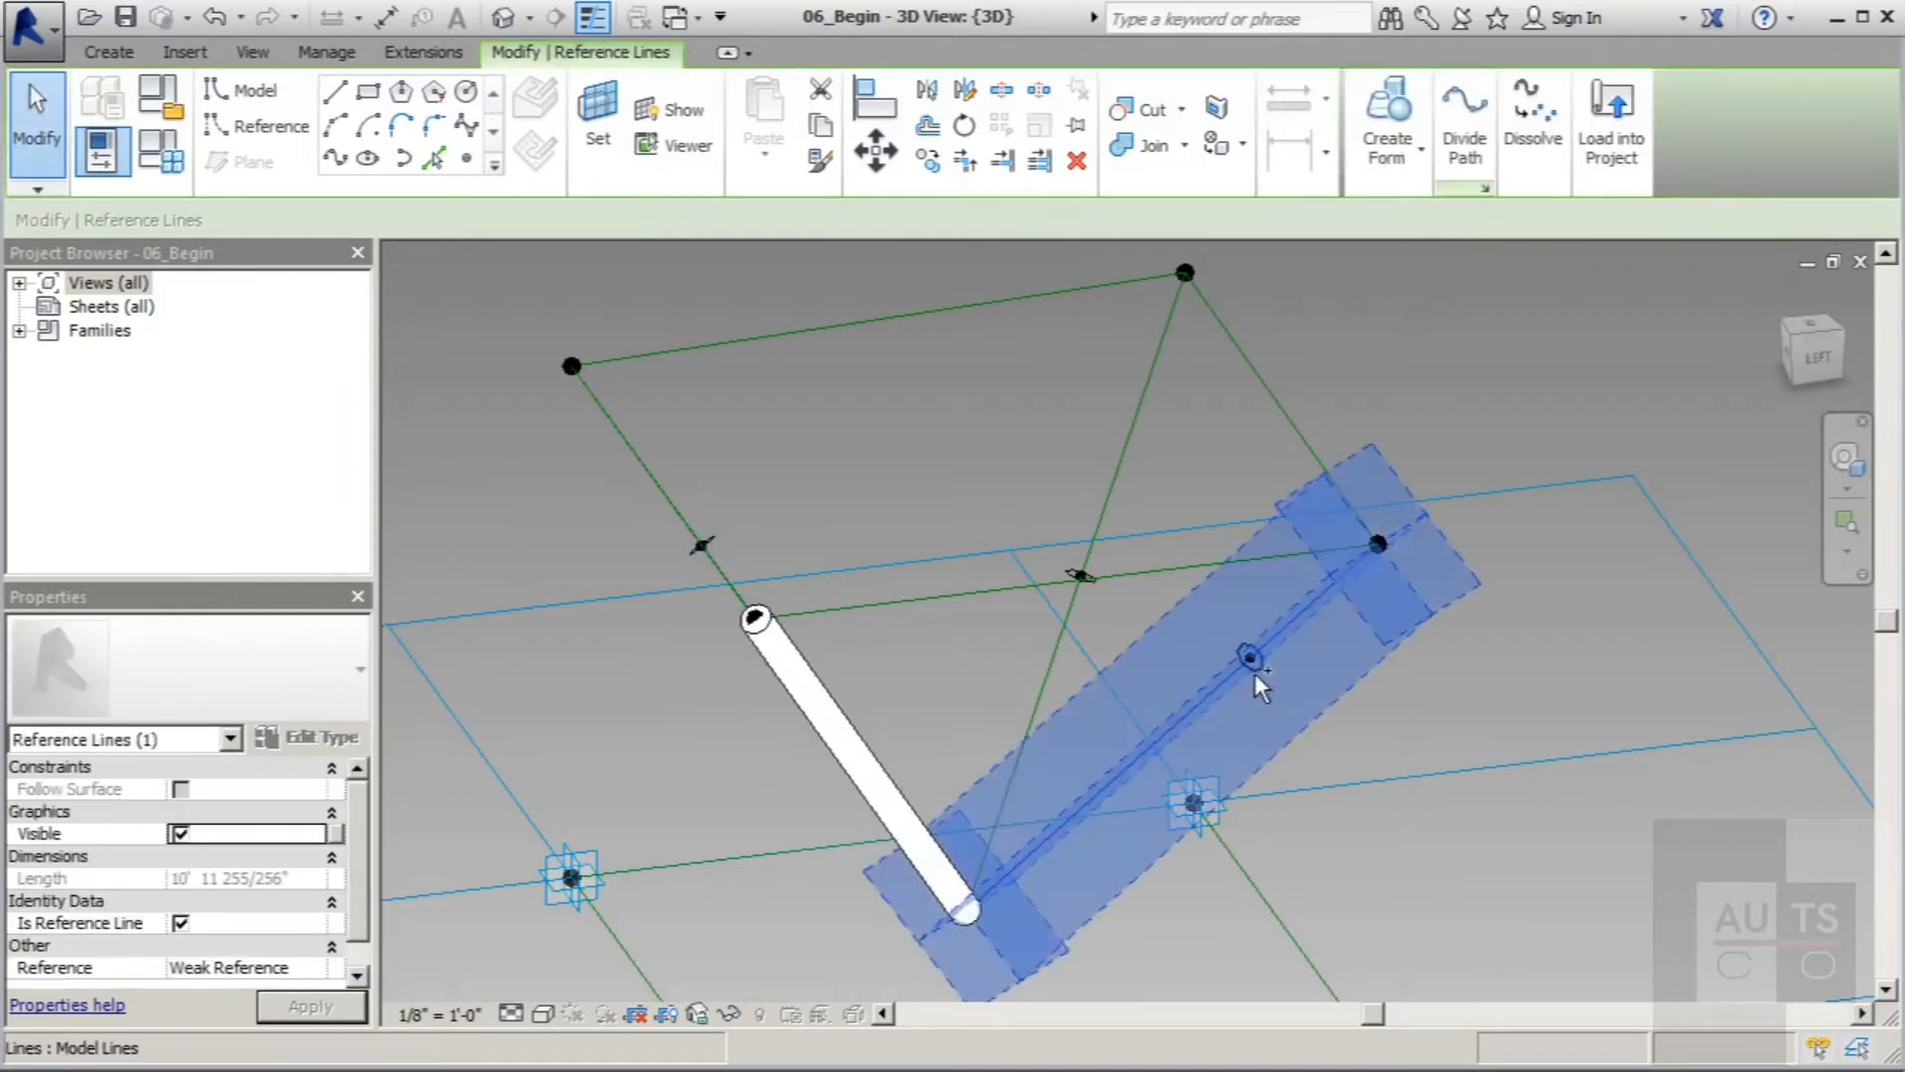
{"action": "left_click", "coordinate": [1389, 113]}
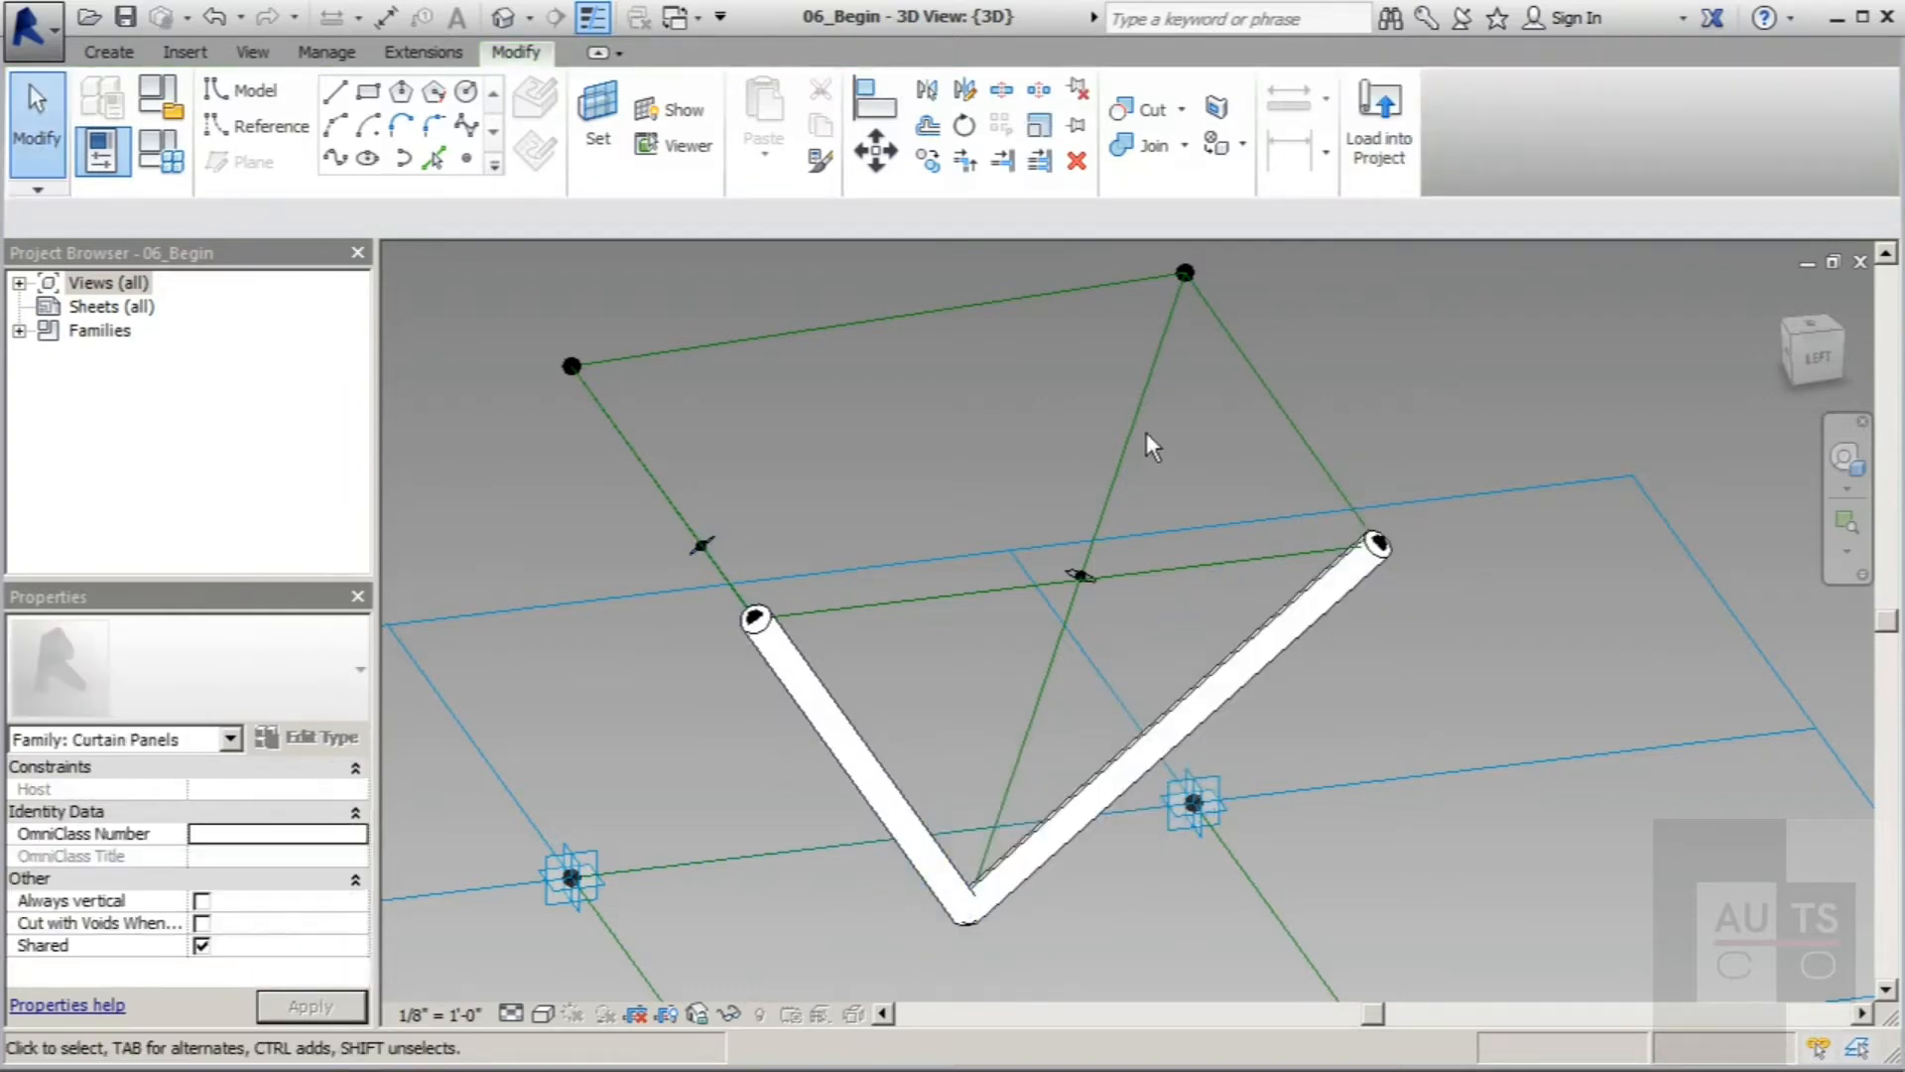
Step: Create solid tube forms from the circle and reference line of each of the two remaining diagonals
{"action": "left_click", "coordinate": [1137, 431]}
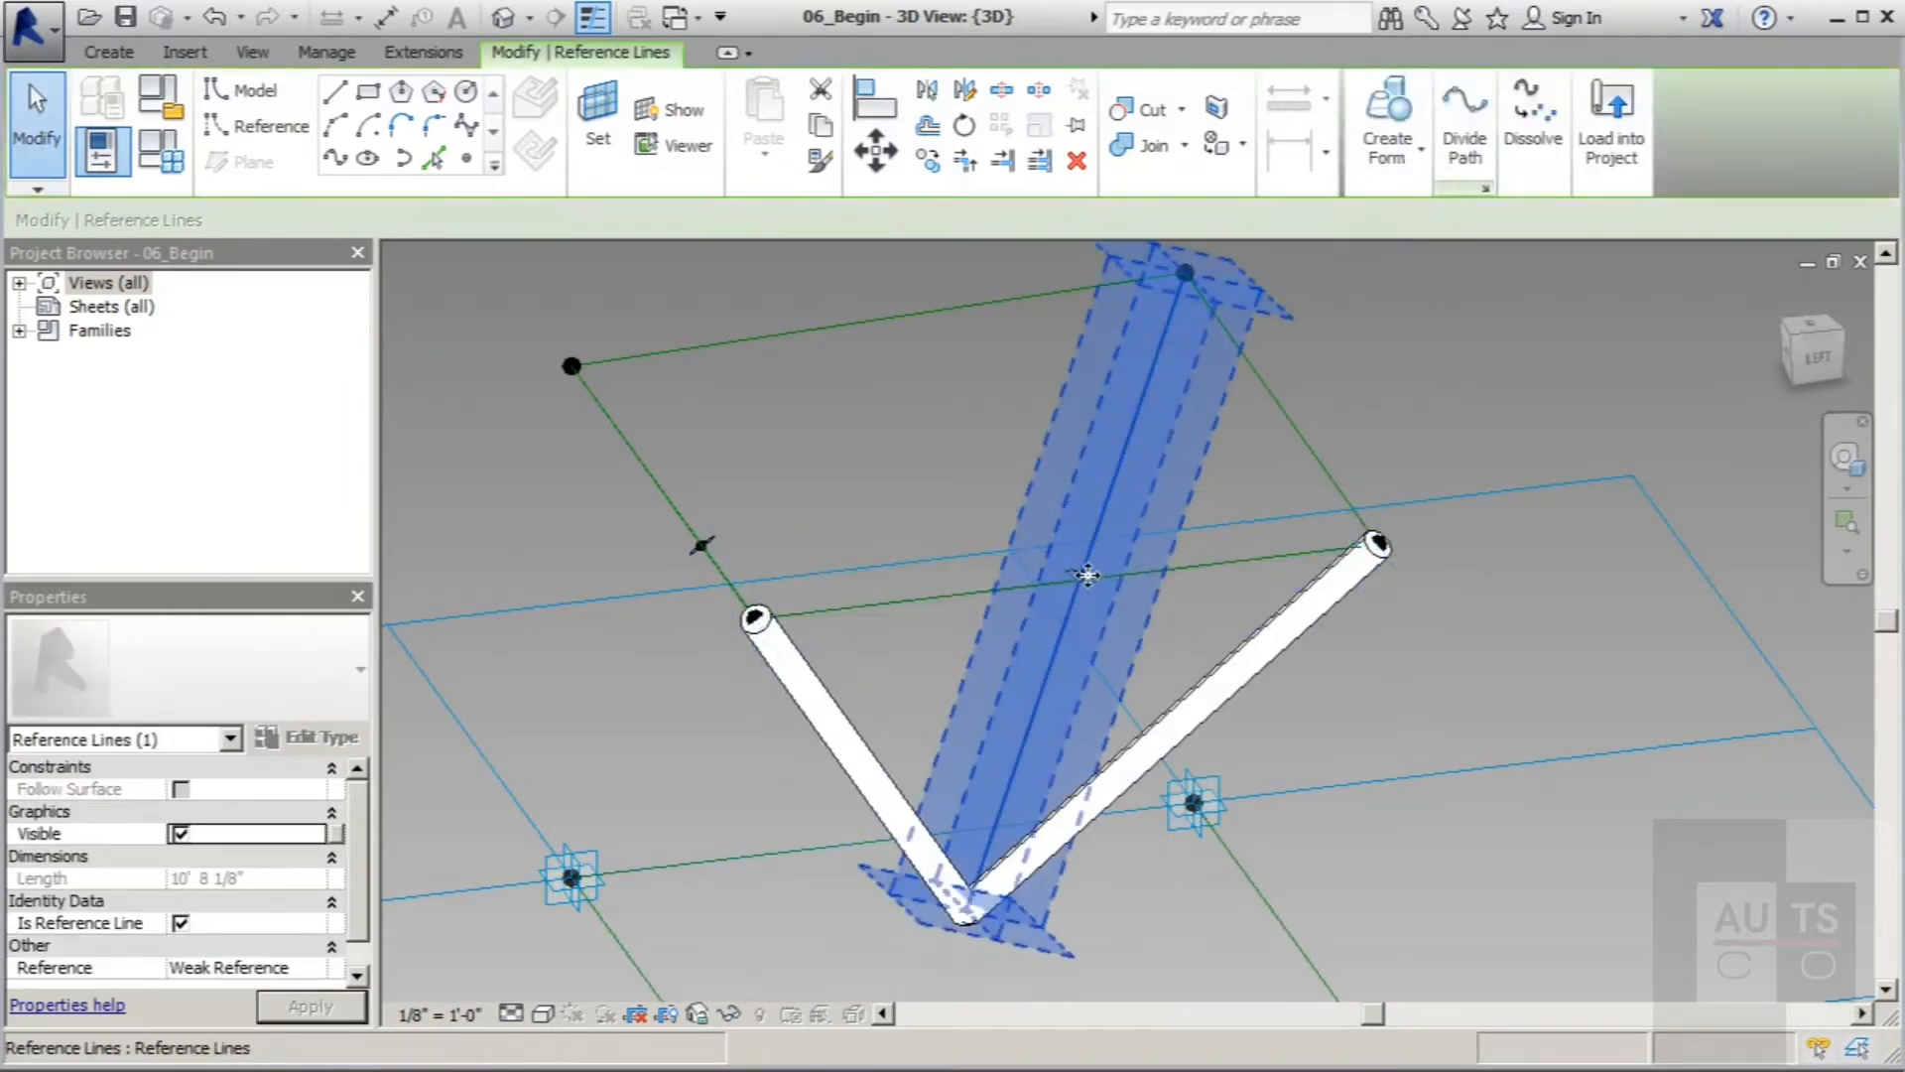
{"action": "scroll", "coordinate": [1087, 580], "scroll_direction": "up", "scroll_amount": 3}
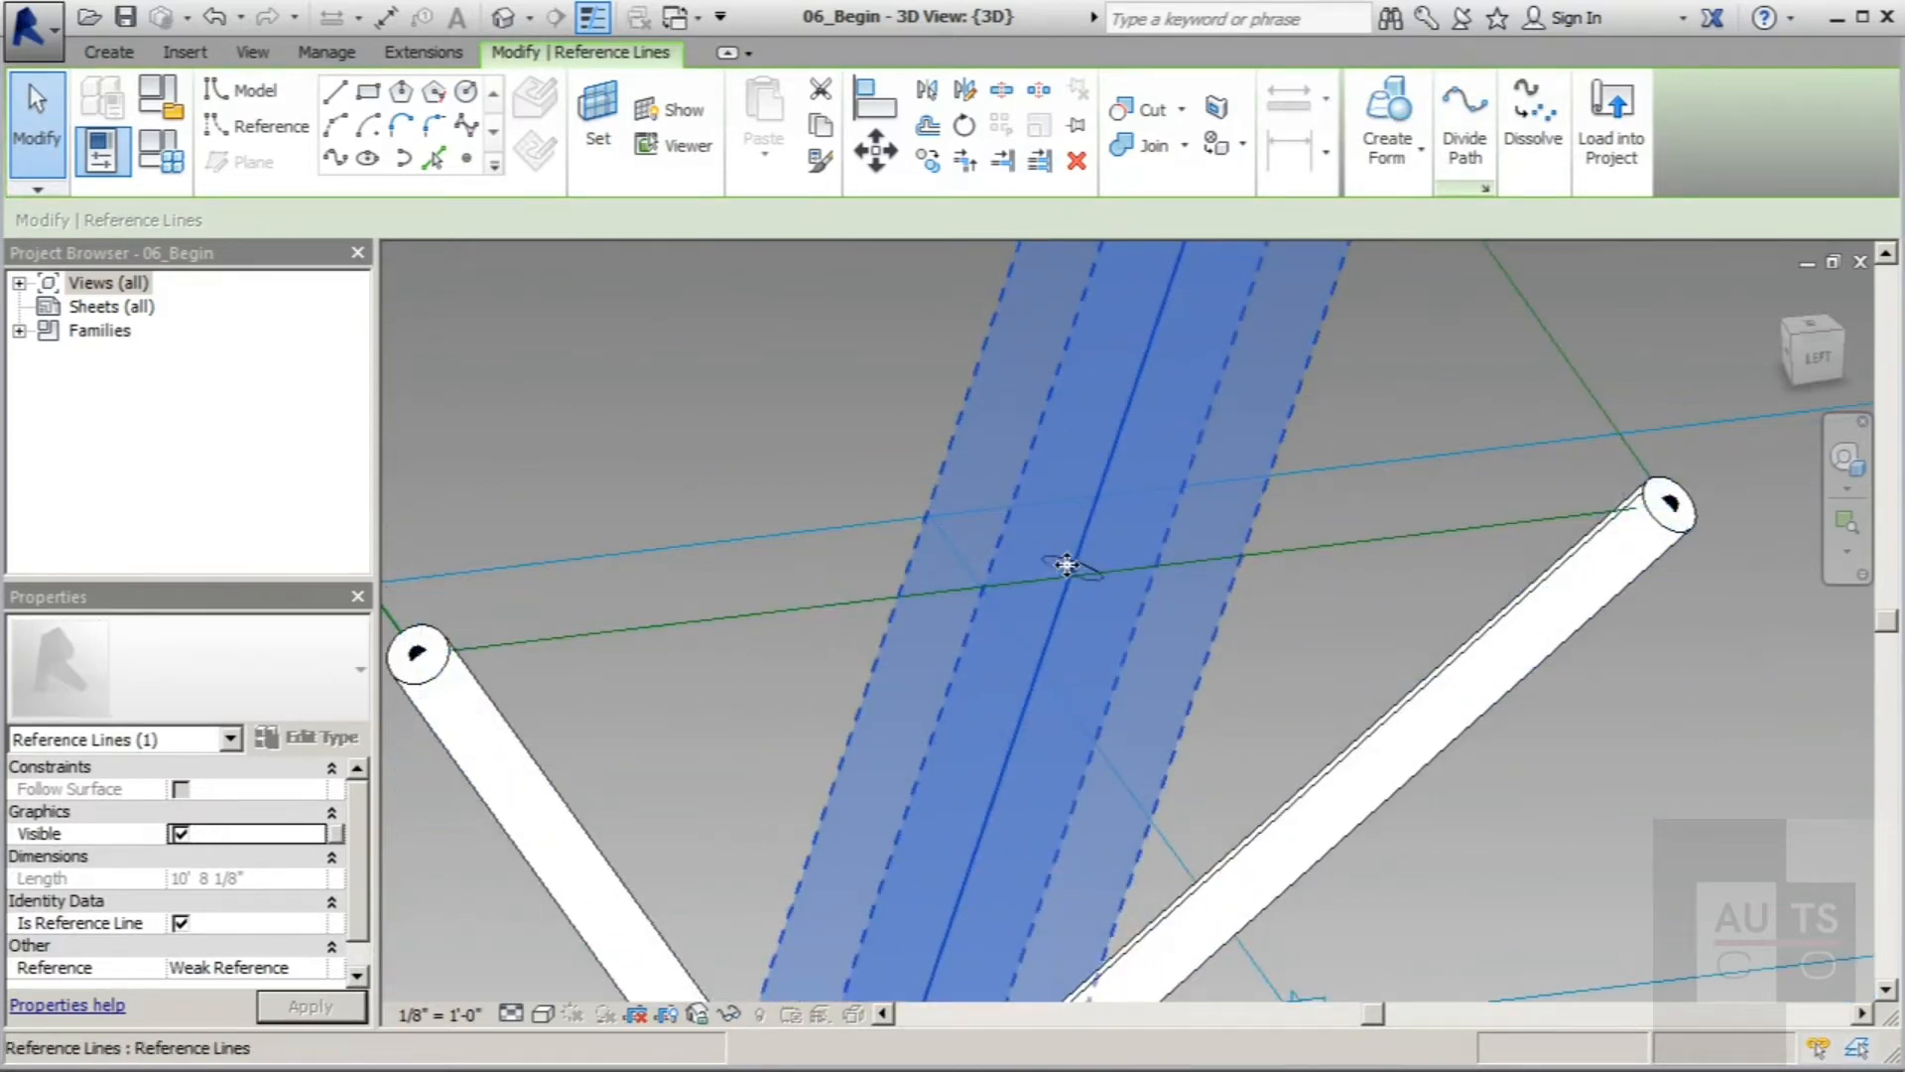
{"action": "left_click", "coordinate": [1387, 117]}
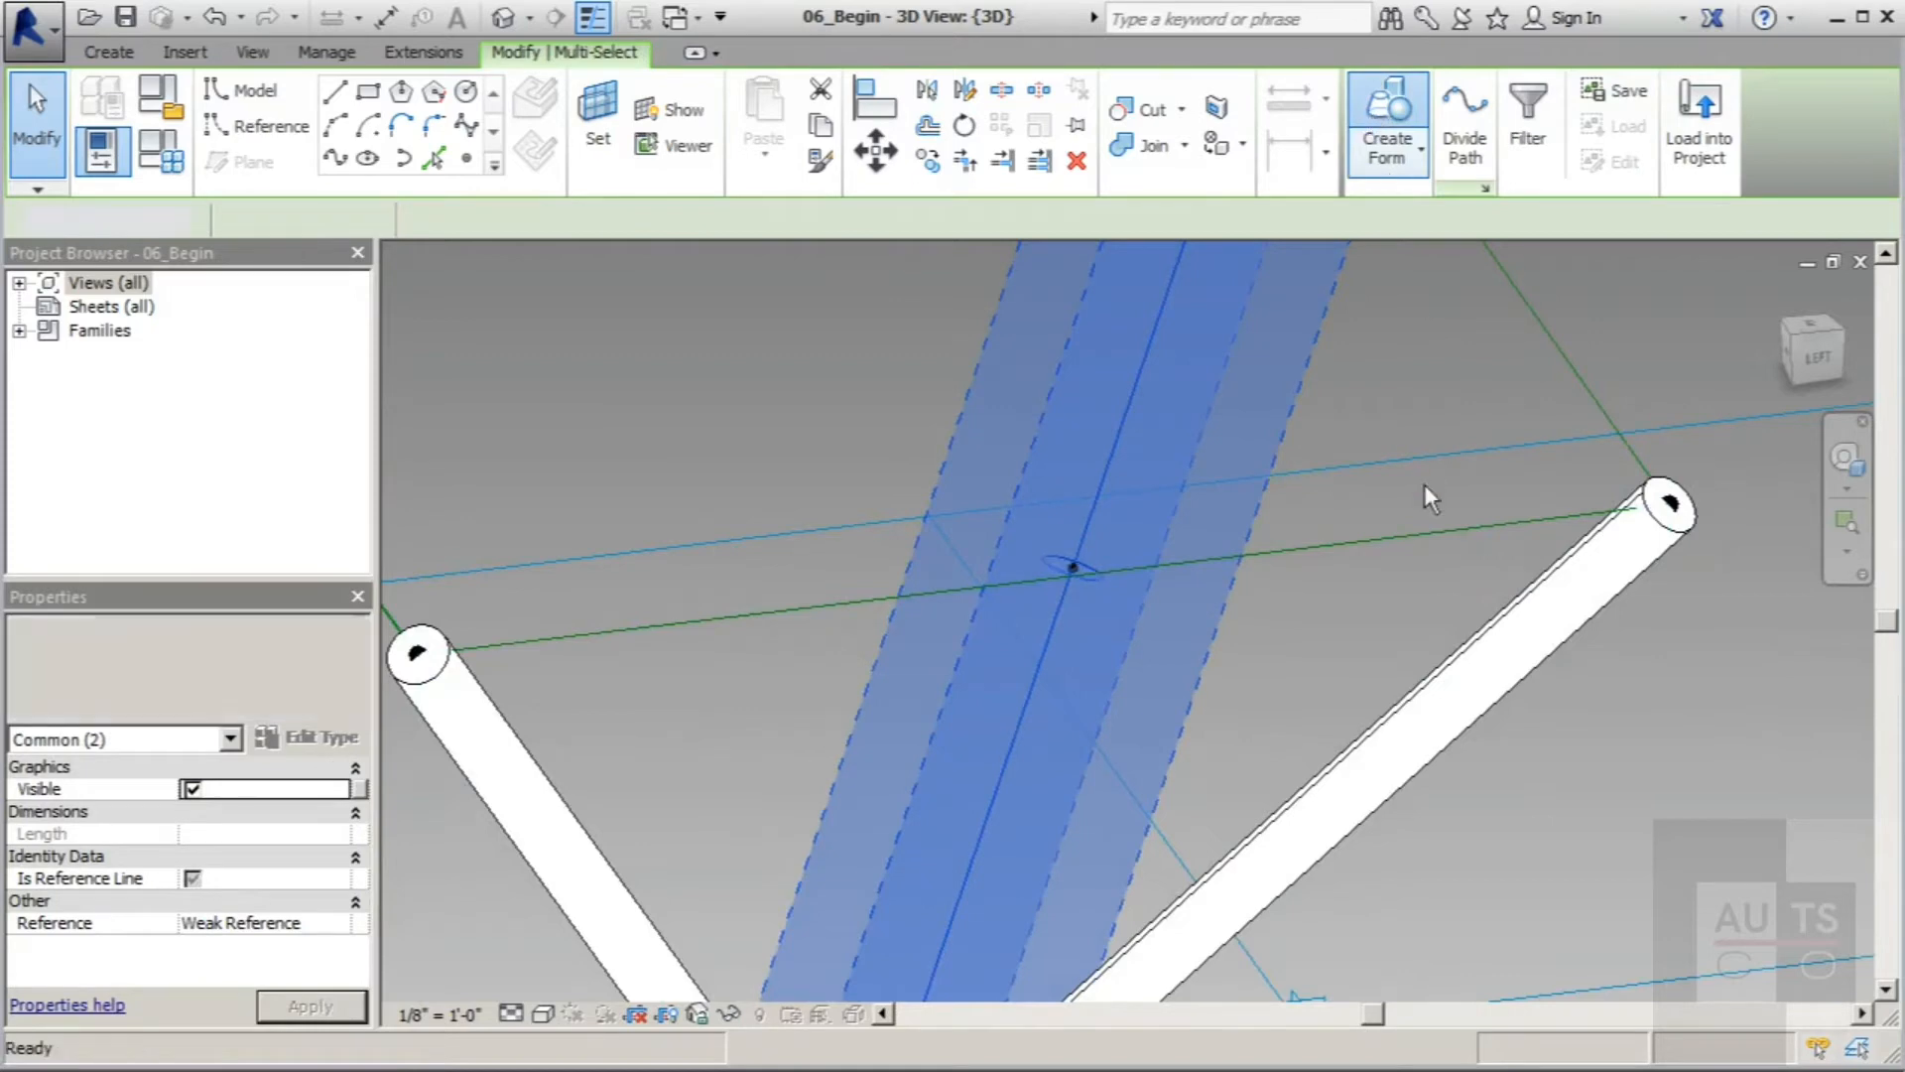
{"action": "scroll", "coordinate": [1409, 510], "scroll_direction": "down", "scroll_amount": 4}
{"action": "middle_click_drag", "start_coordinate": [1384, 551], "coordinate": [1494, 609], "text": "shift"}
{"action": "scroll", "coordinate": [1069, 534], "scroll_direction": "up", "scroll_amount": 4}
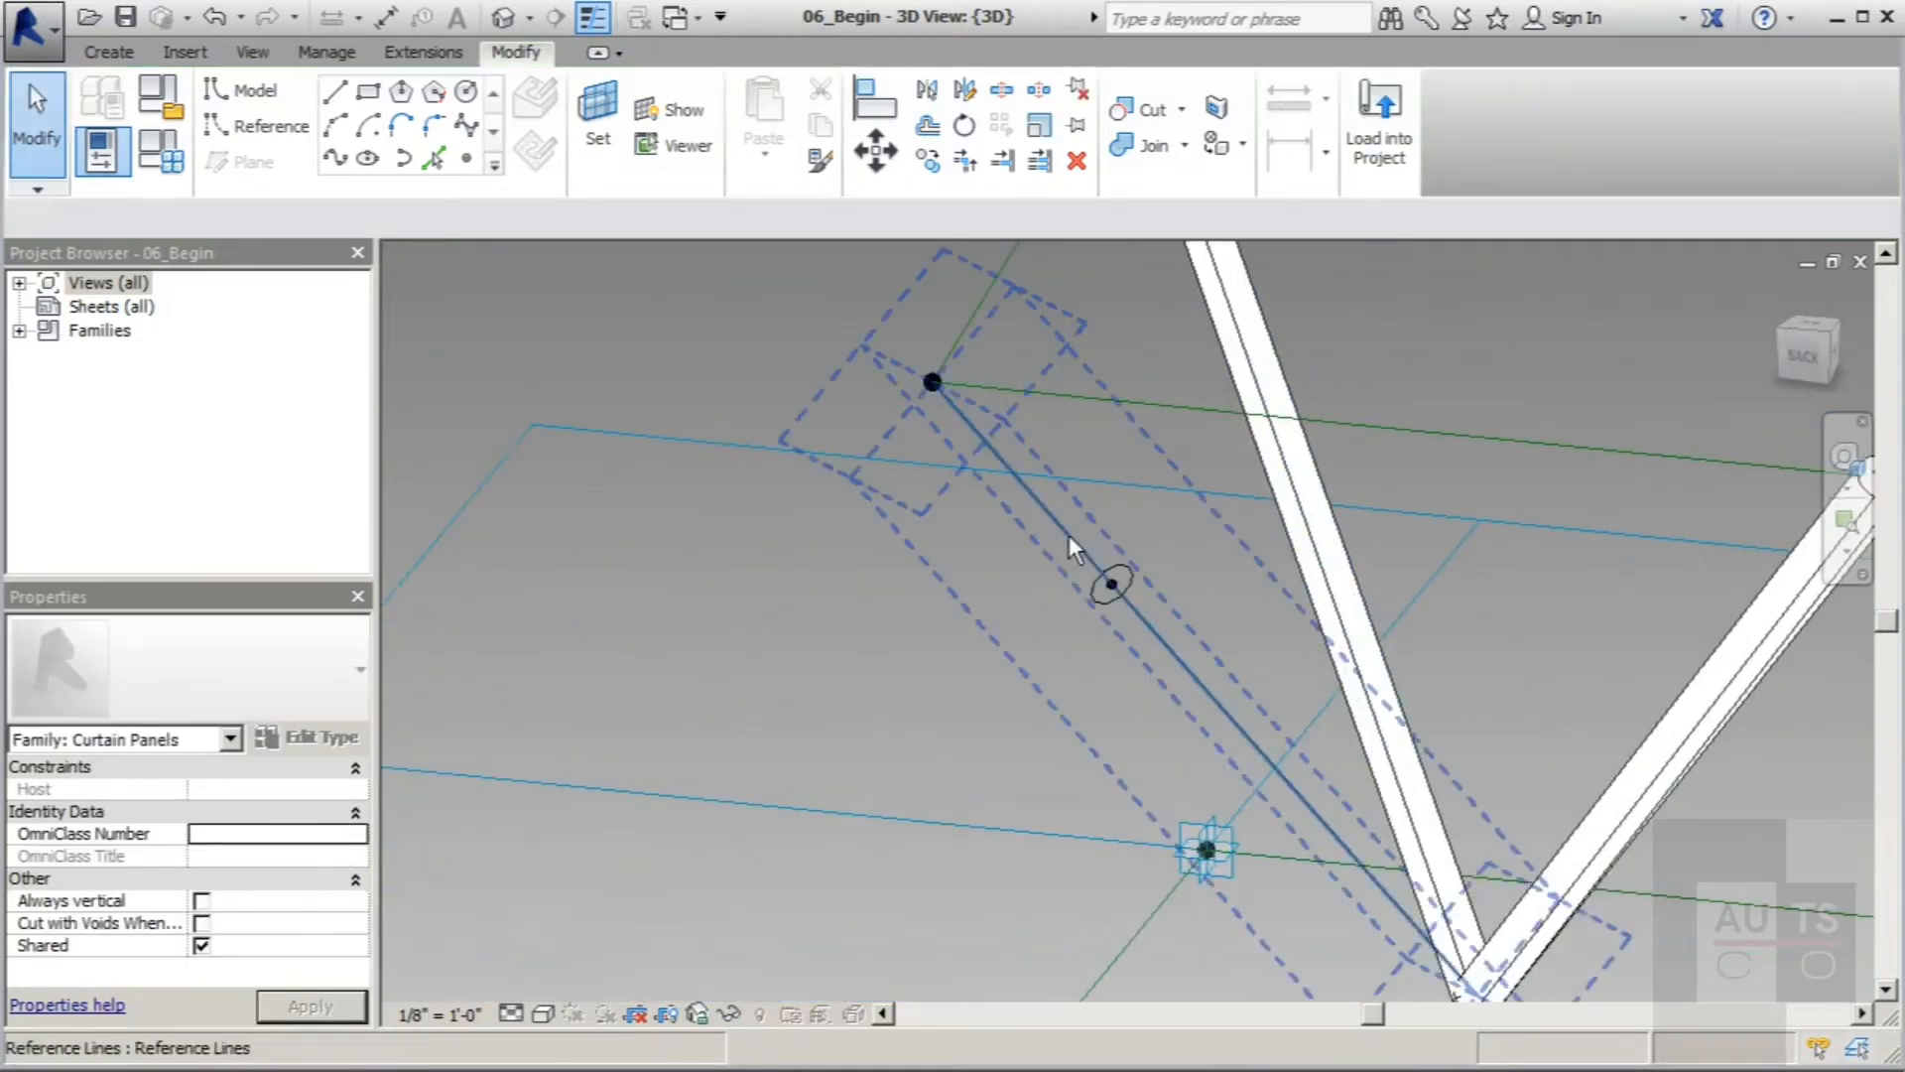
{"action": "left_click", "coordinate": [1087, 604]}
{"action": "left_click", "coordinate": [1104, 598], "text": "ctrl"}
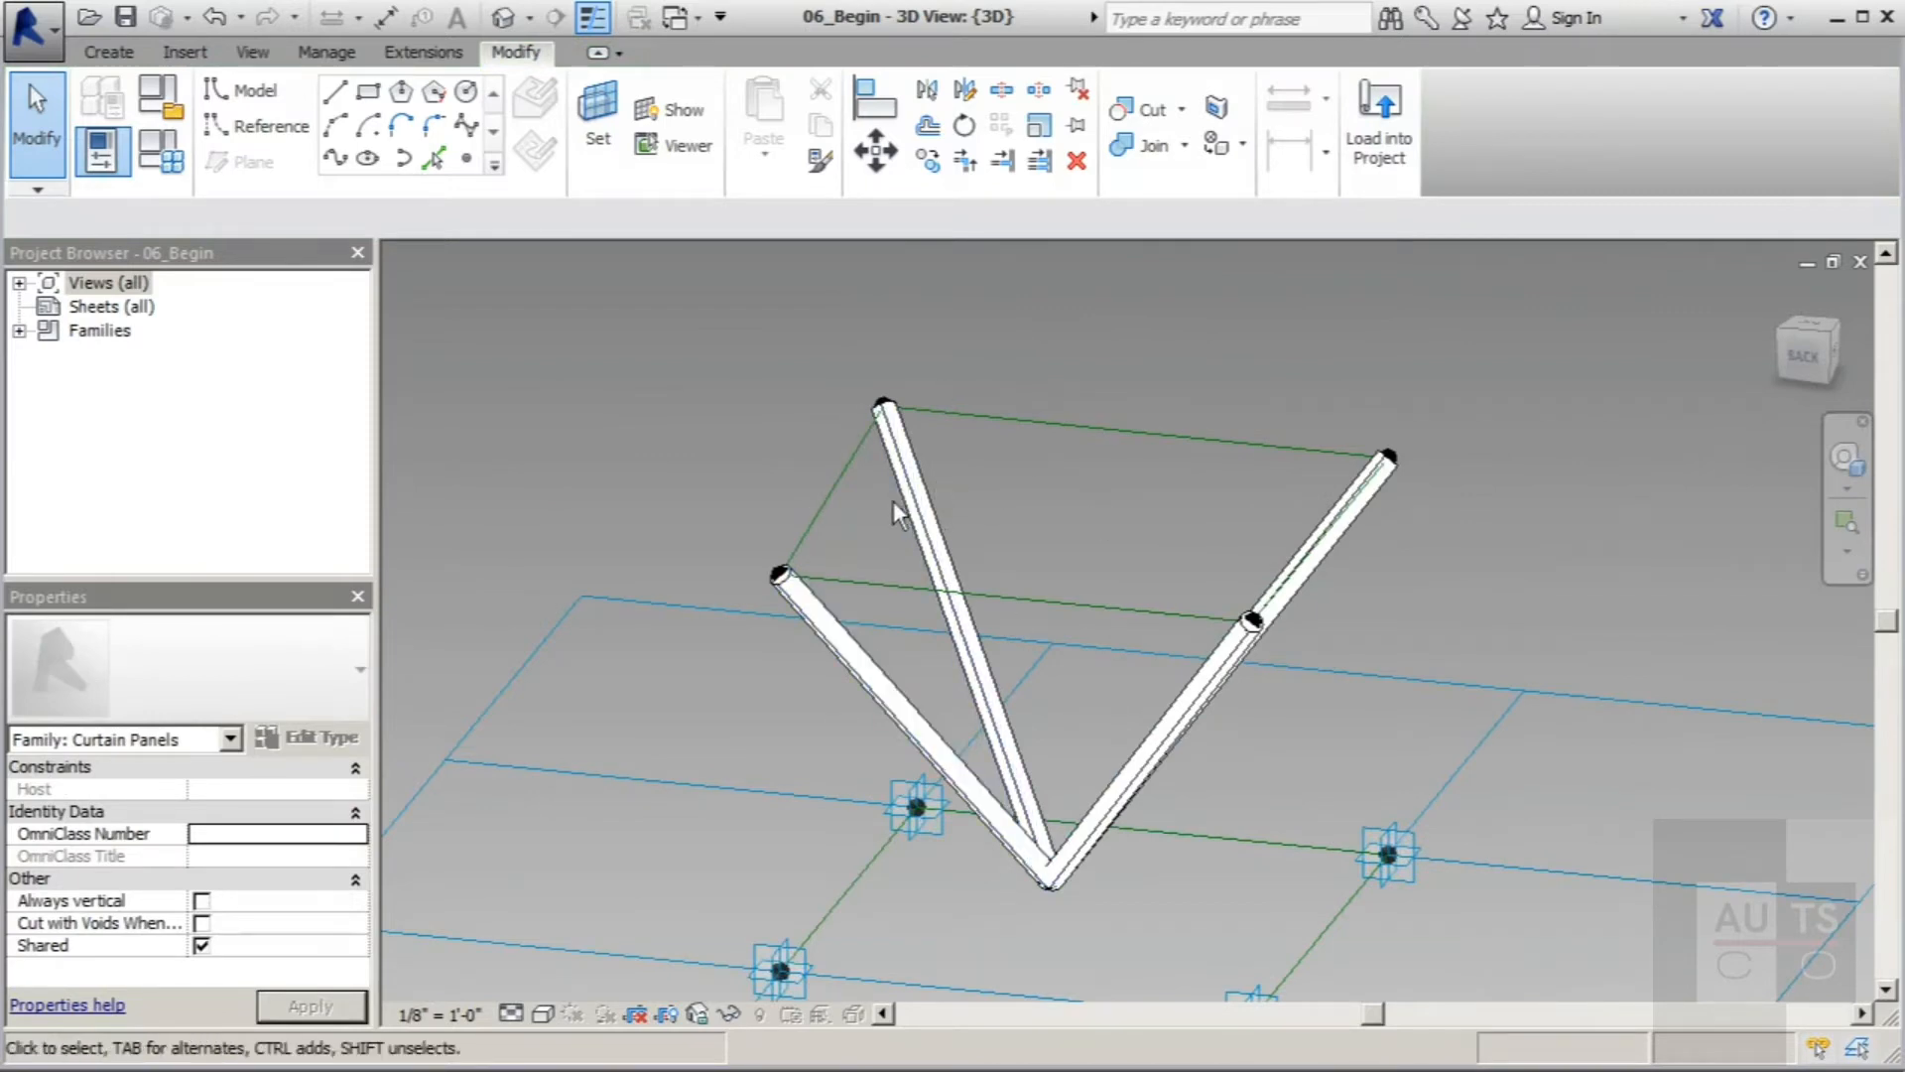
Step: Create a flat surface form, rather than a solid extrusion, from the four upper perimeter reference lines
{"action": "left_click", "coordinate": [1081, 605]}
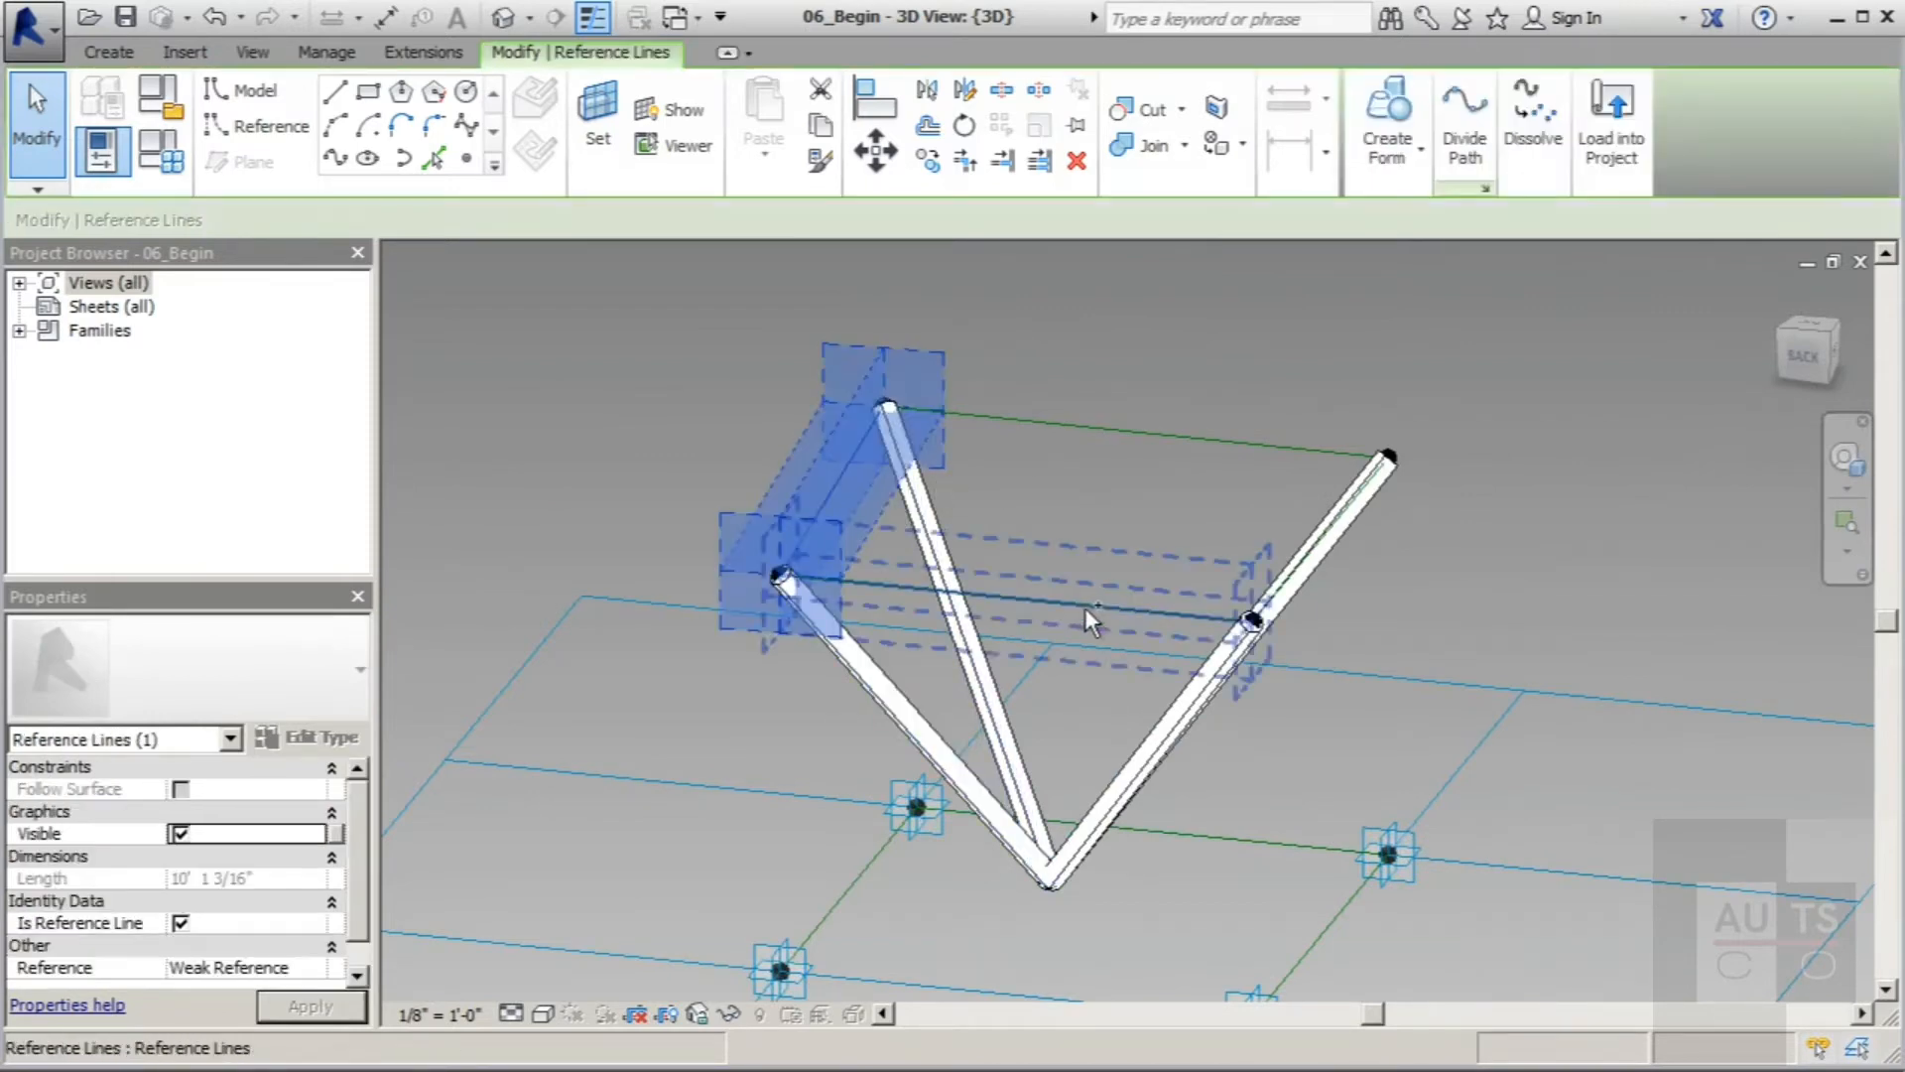
{"action": "left_click", "coordinate": [1141, 442], "text": "ctrl"}
{"action": "left_click", "coordinate": [1315, 545], "text": "ctrl"}
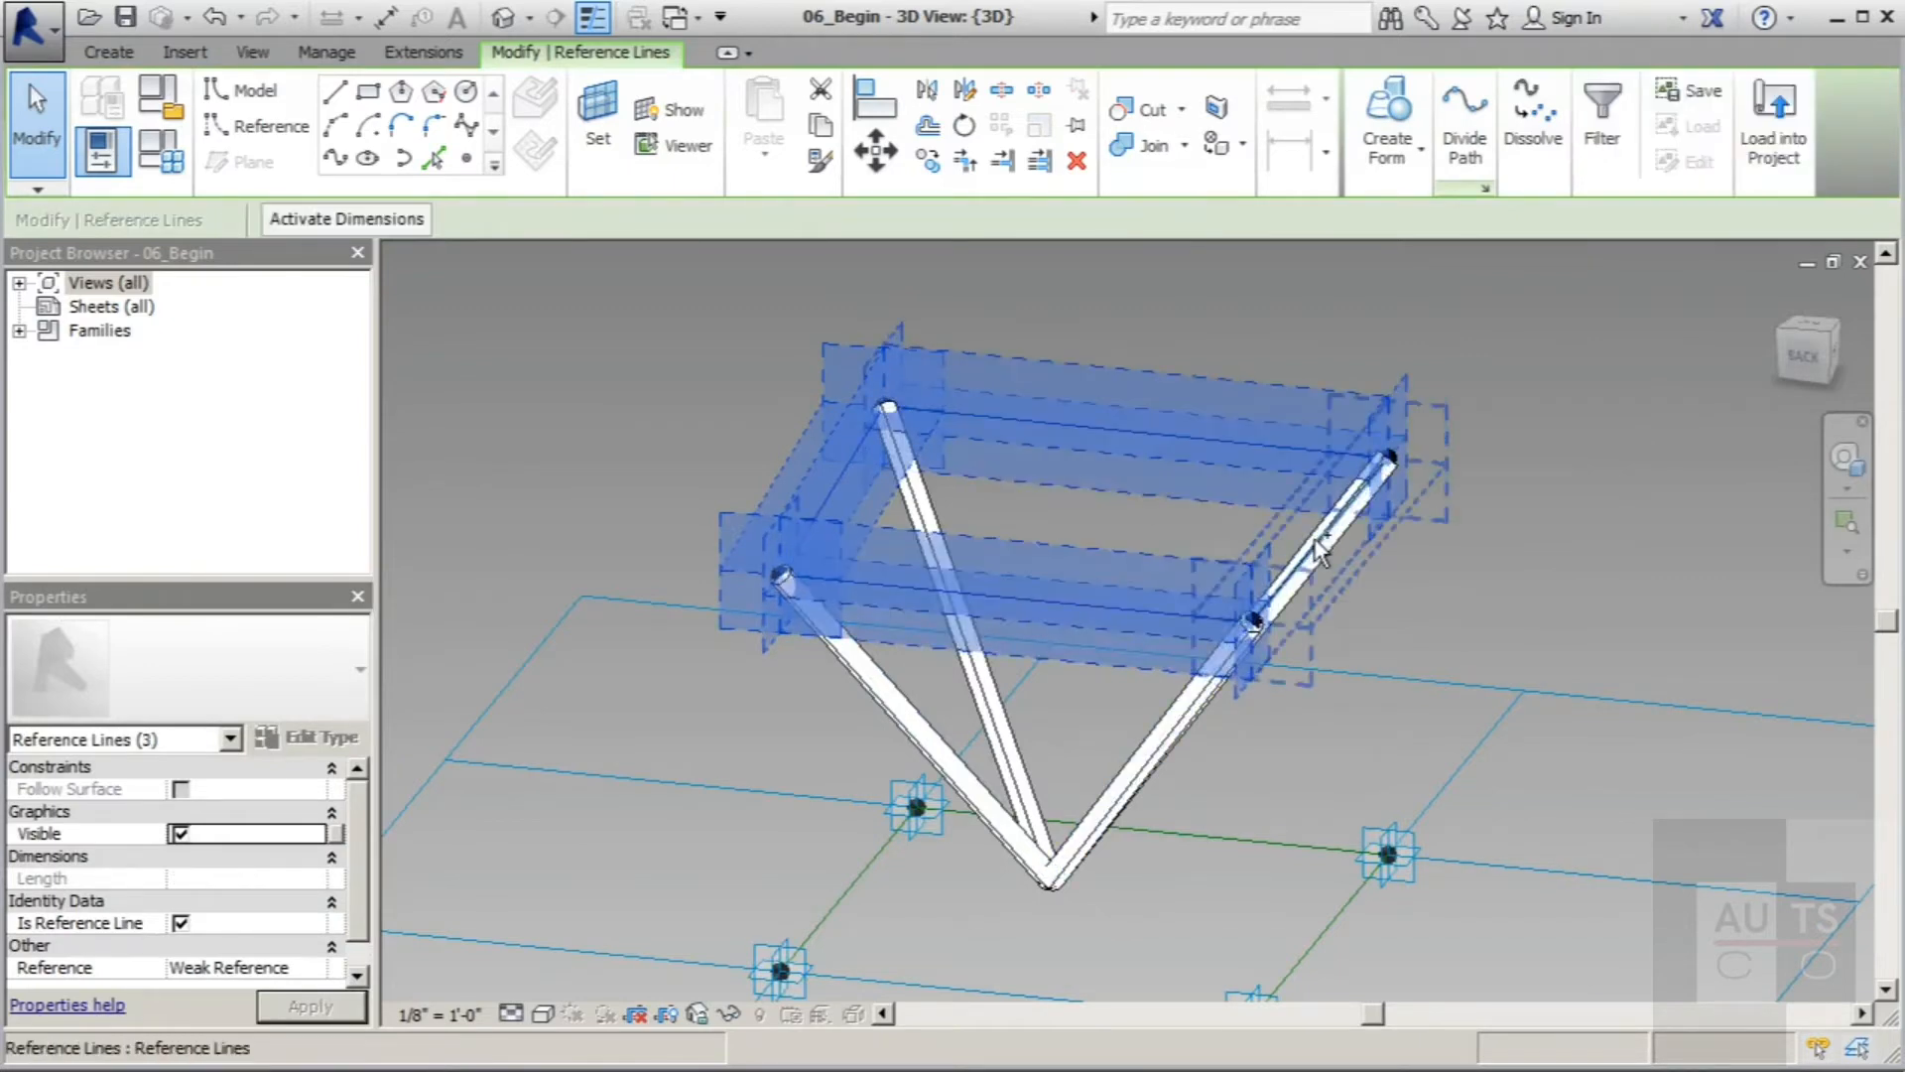
{"action": "left_click", "coordinate": [1388, 119]}
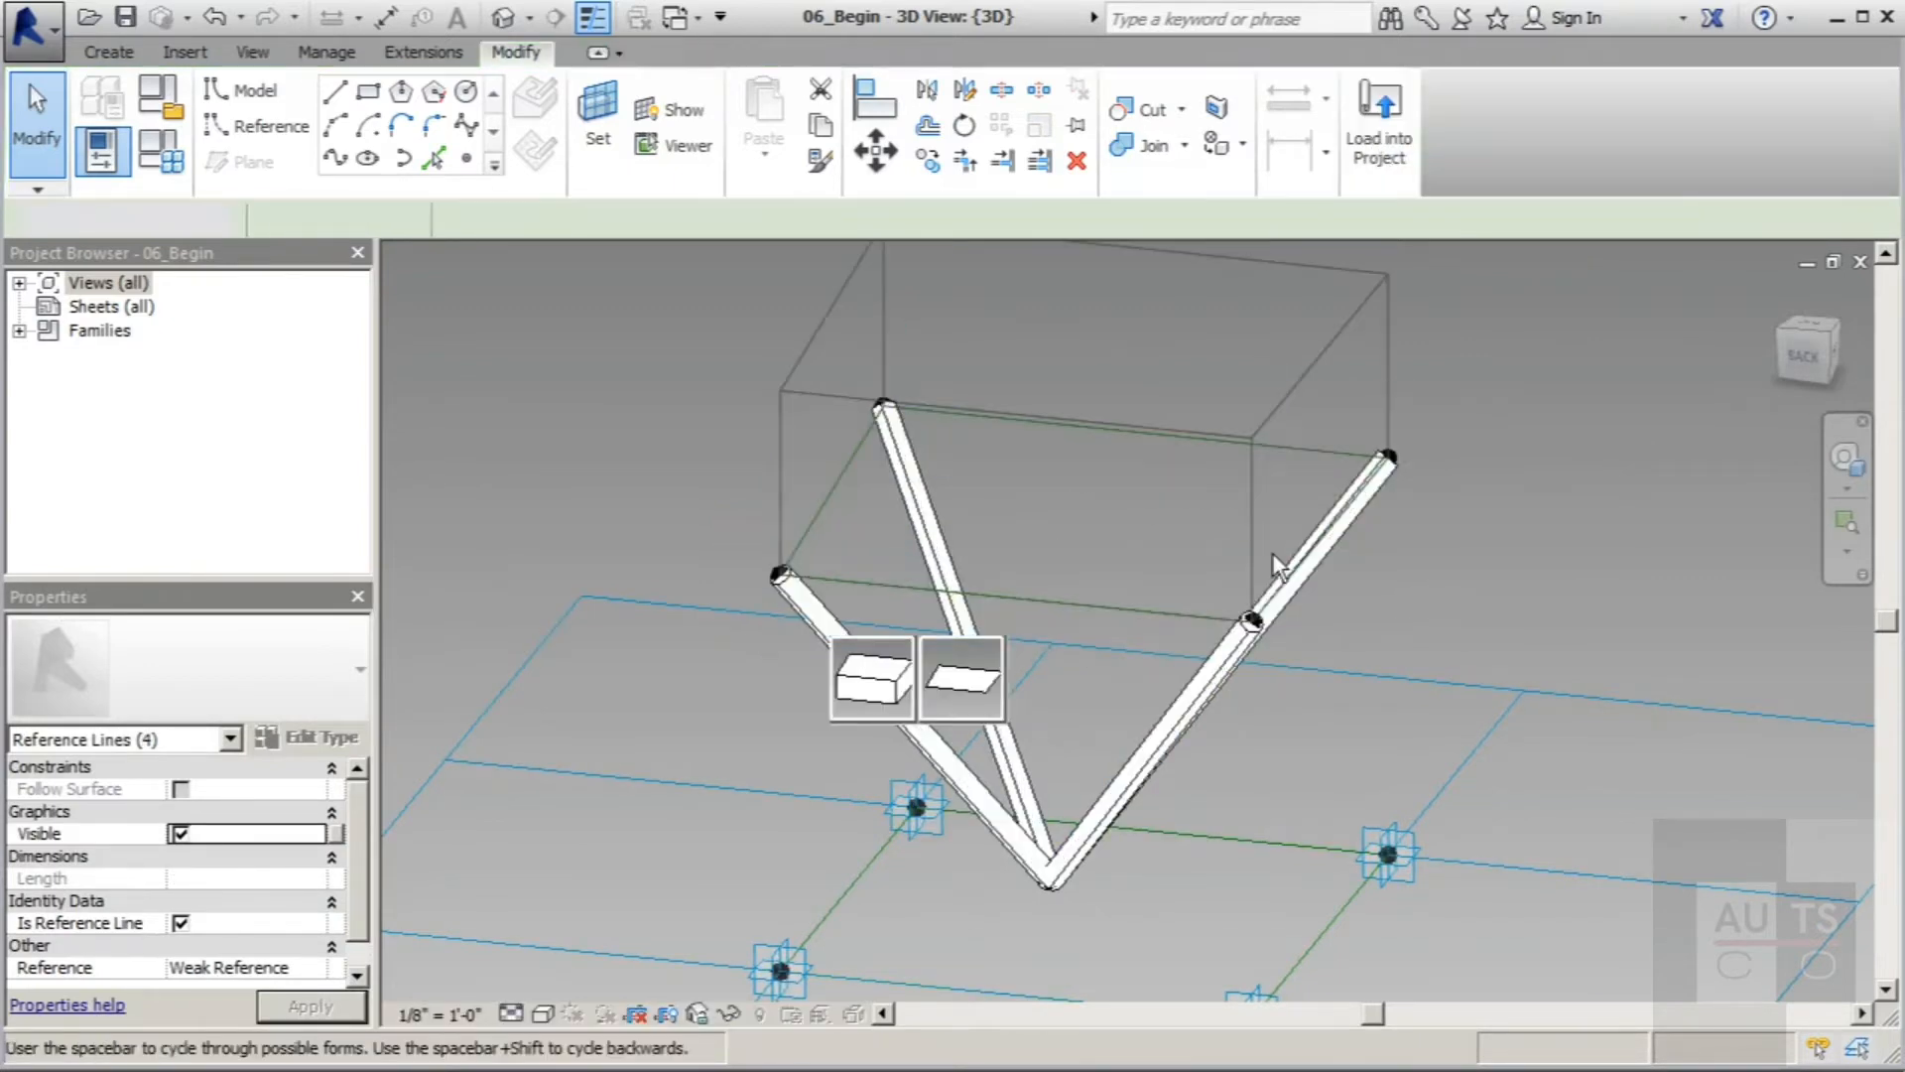
{"action": "left_click", "coordinate": [974, 688]}
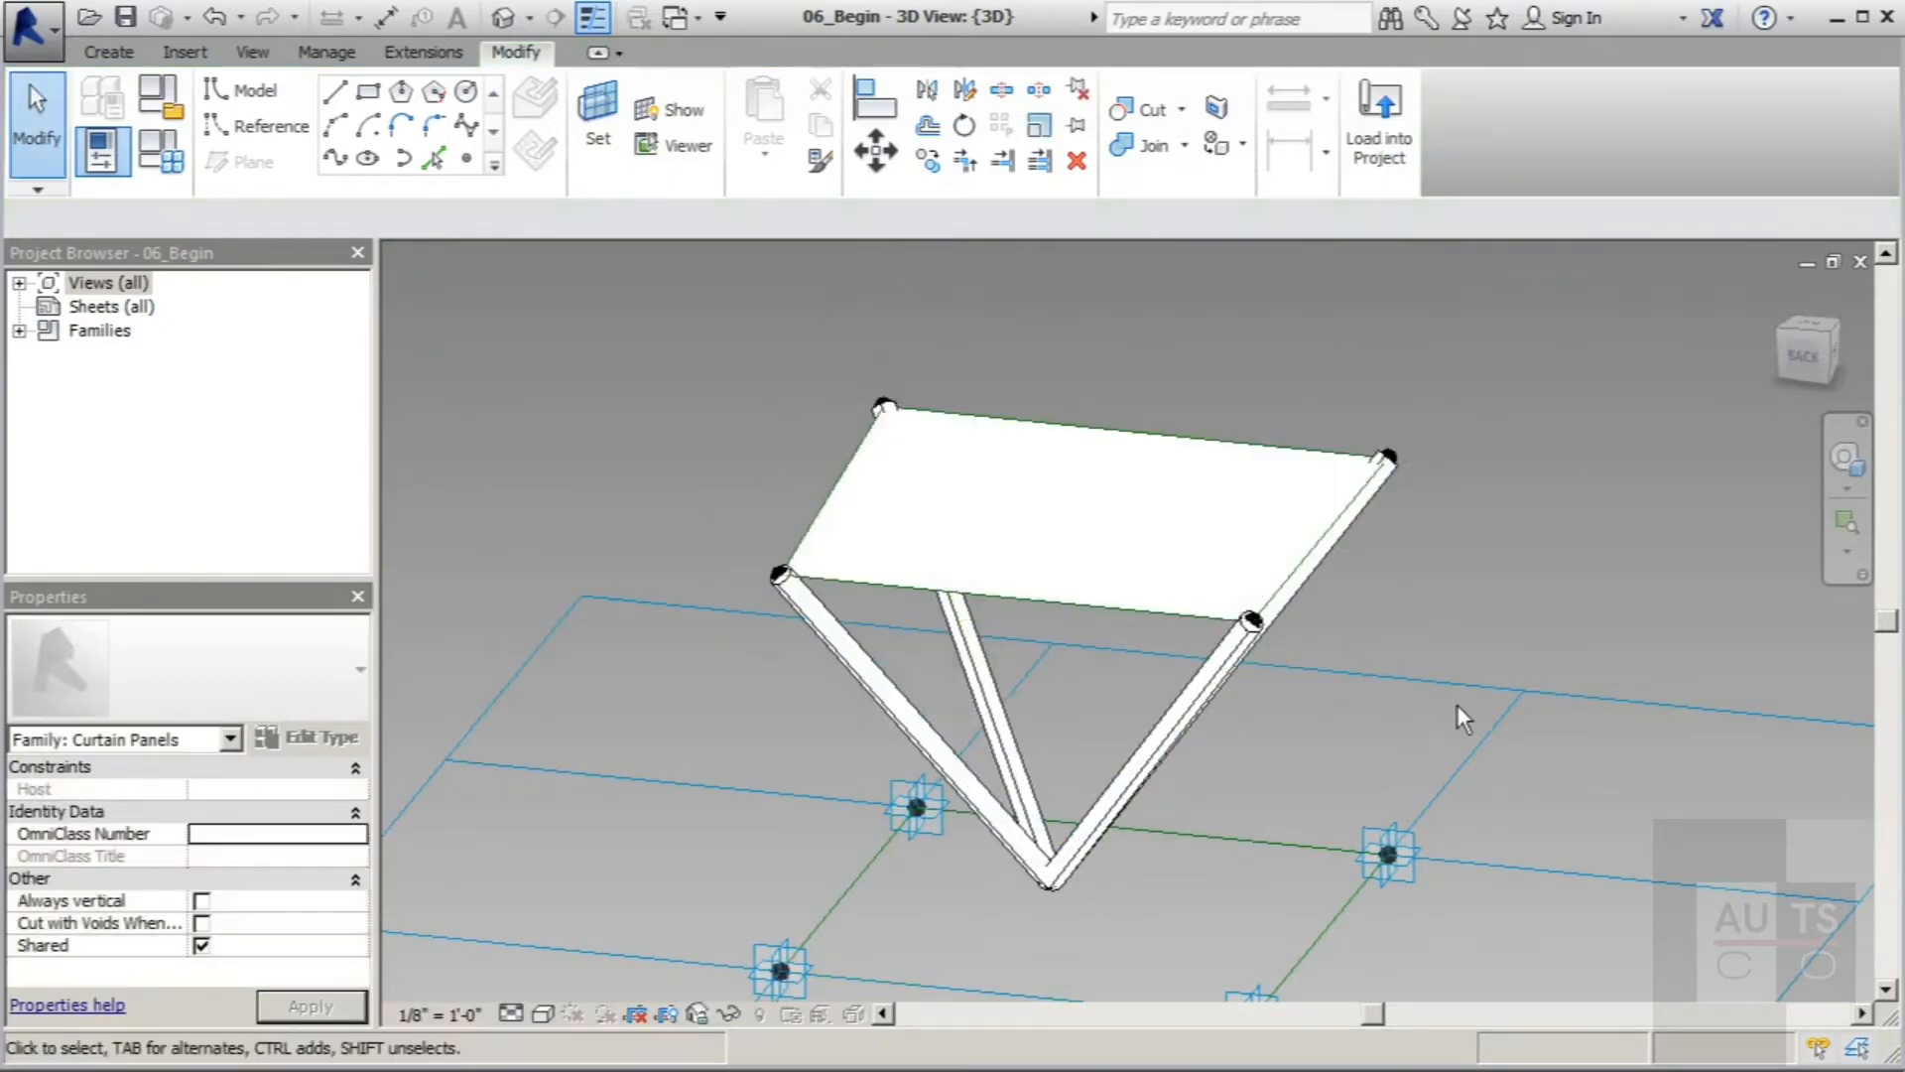
Step: Assign the Glass material to the flat upper surface and clear the selection
{"action": "left_click", "coordinate": [1033, 489]}
{"action": "left_click", "coordinate": [347, 858]}
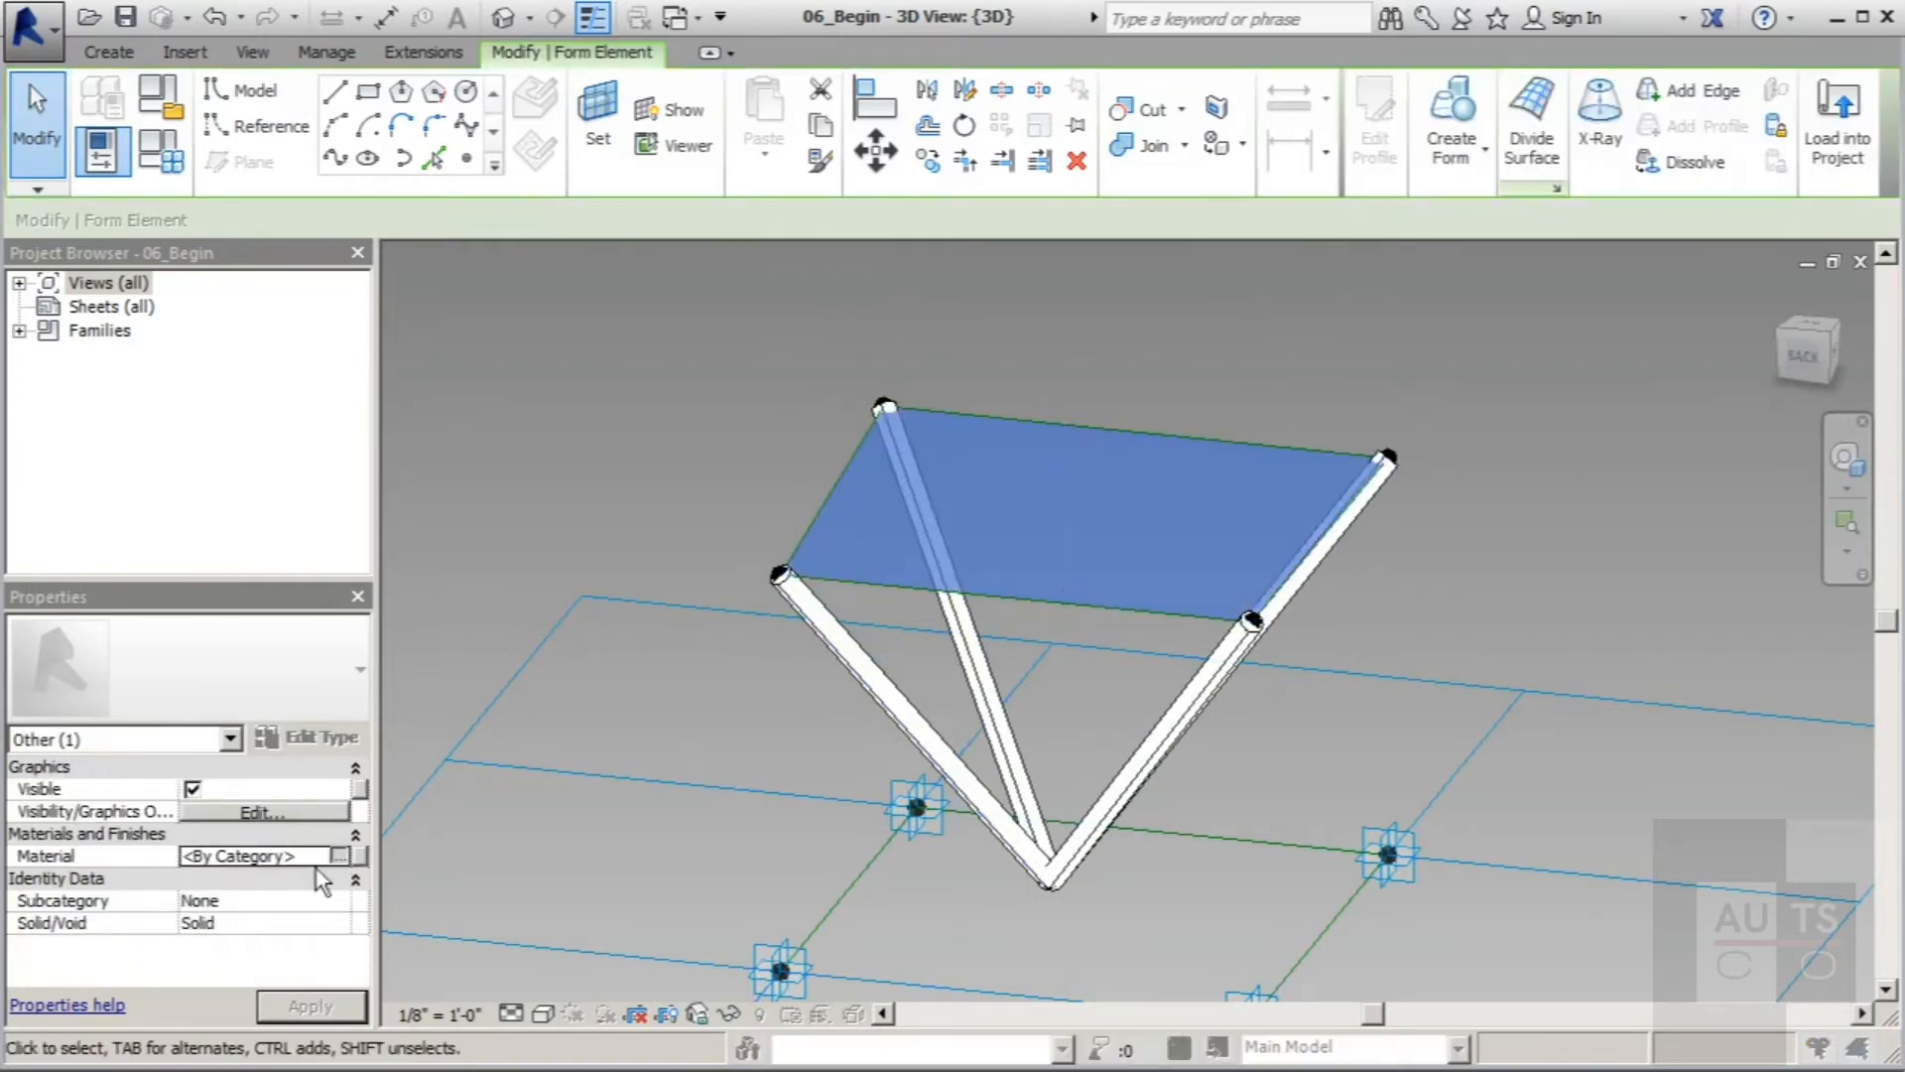
{"action": "left_click", "coordinate": [1015, 1035]}
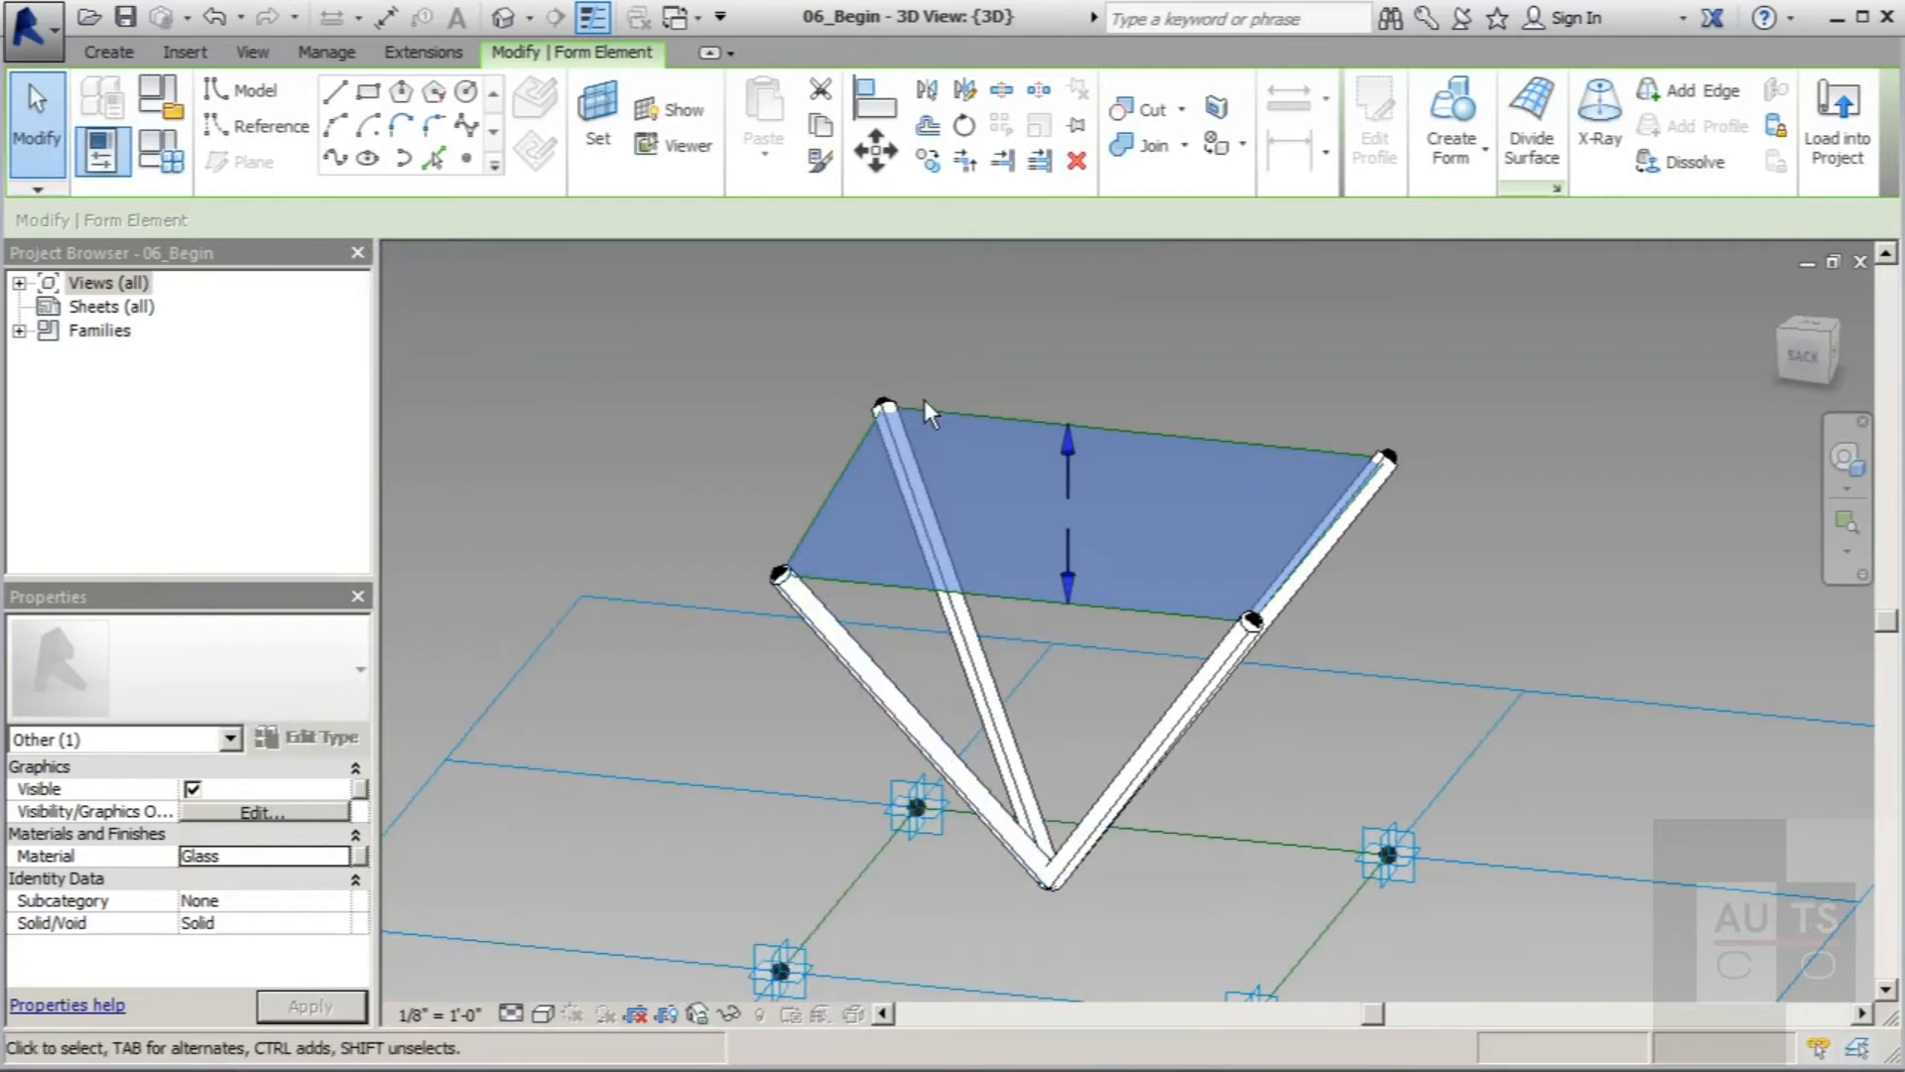
{"action": "left_click", "coordinate": [39, 144]}
Step: Place a reference point midway along one upper perimeter reference line of the glass surface
{"action": "left_click", "coordinate": [467, 159]}
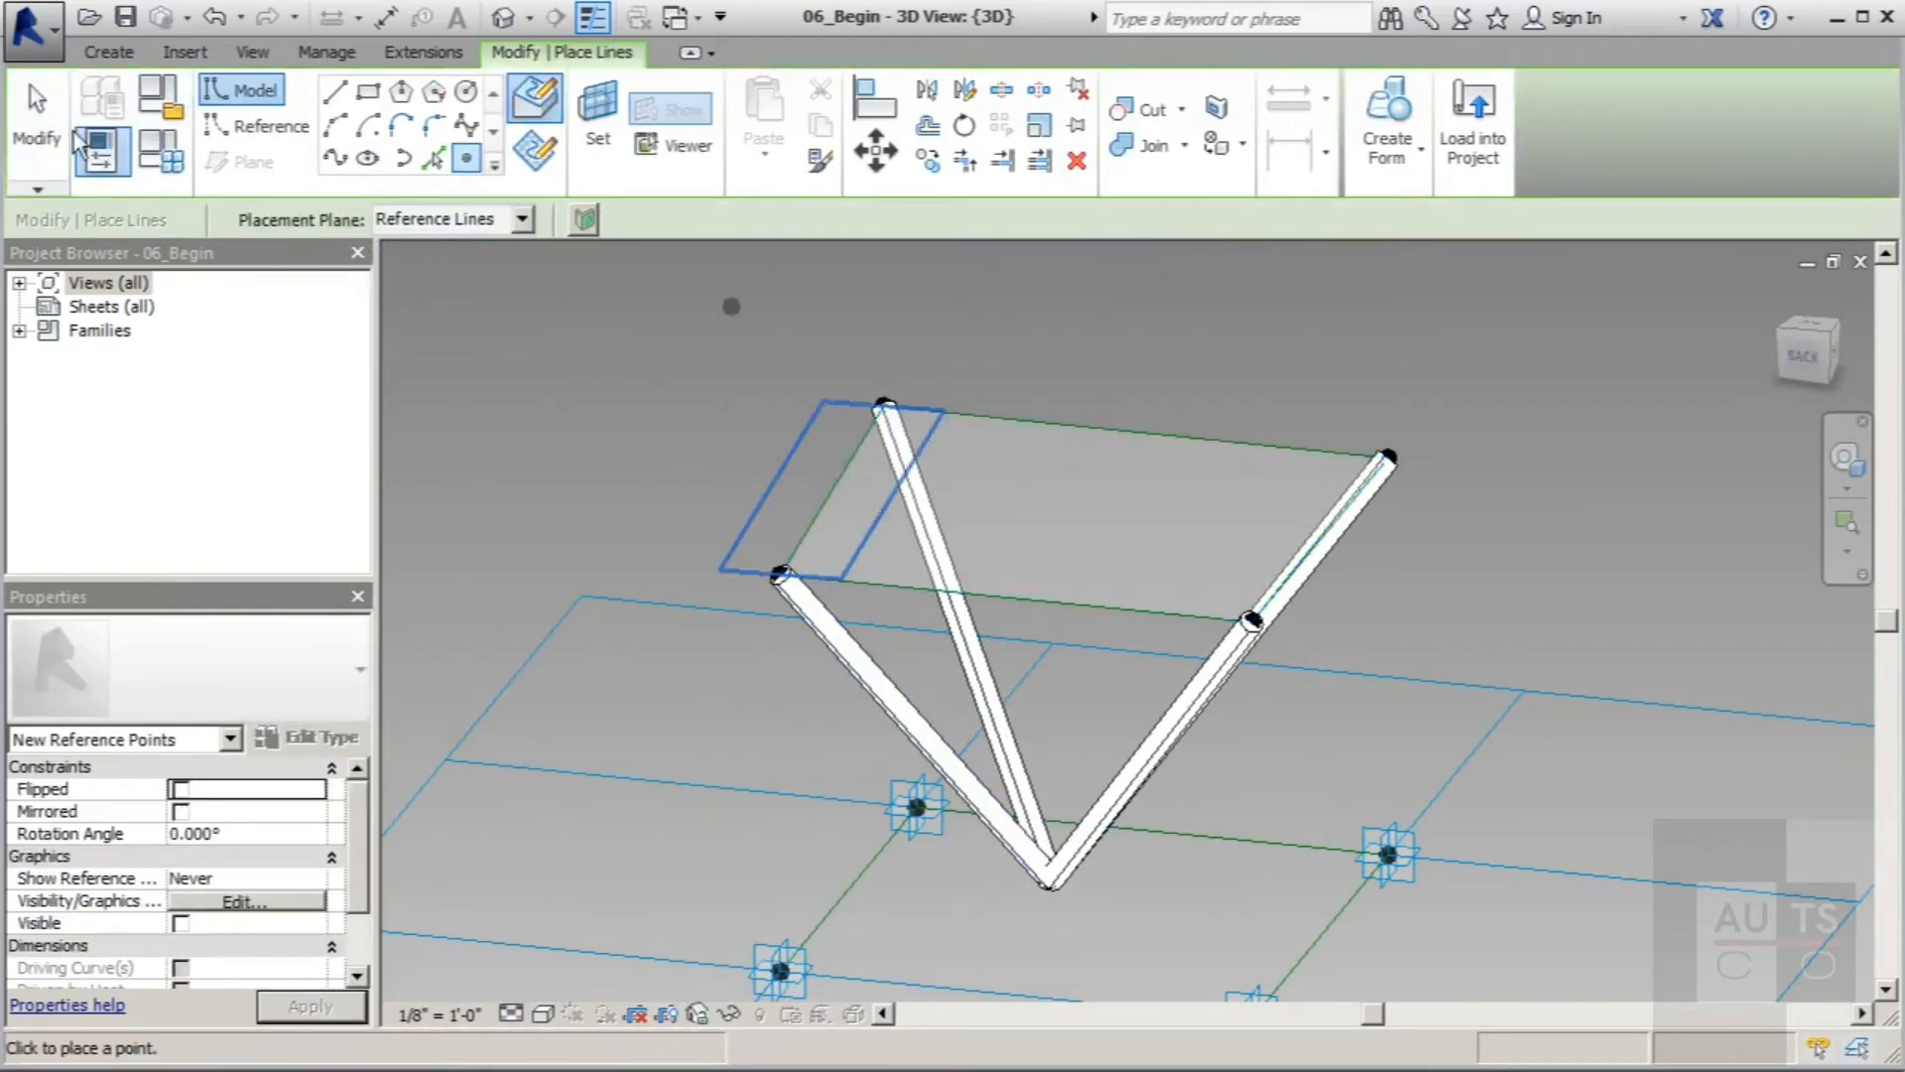
{"action": "key", "text": "Escape"}
{"action": "key", "text": "Escape"}
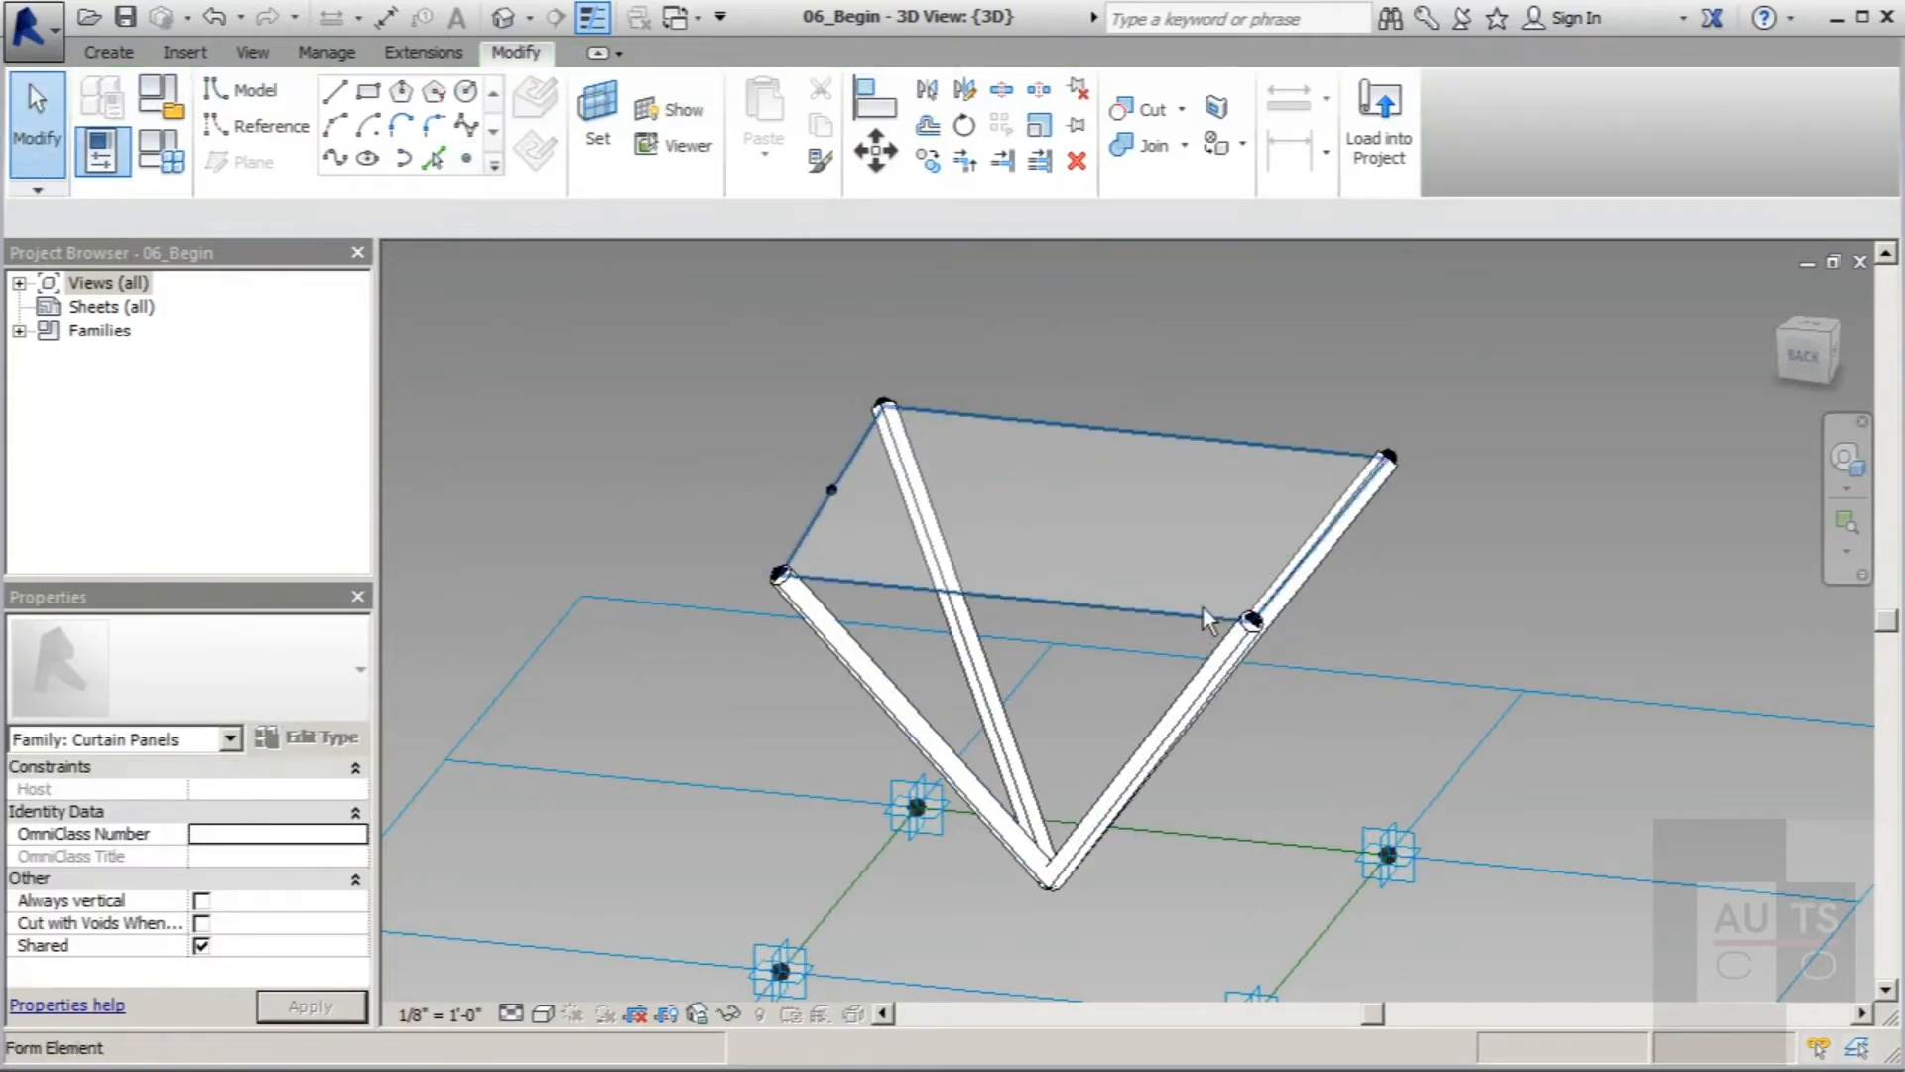
{"action": "middle_click_drag", "start_coordinate": [1202, 606], "coordinate": [1268, 615], "text": "ctrl"}
{"action": "scroll", "coordinate": [1268, 615], "scroll_direction": "down", "scroll_amount": 2}
{"action": "scroll", "coordinate": [1058, 598], "scroll_direction": "up", "scroll_amount": 4}
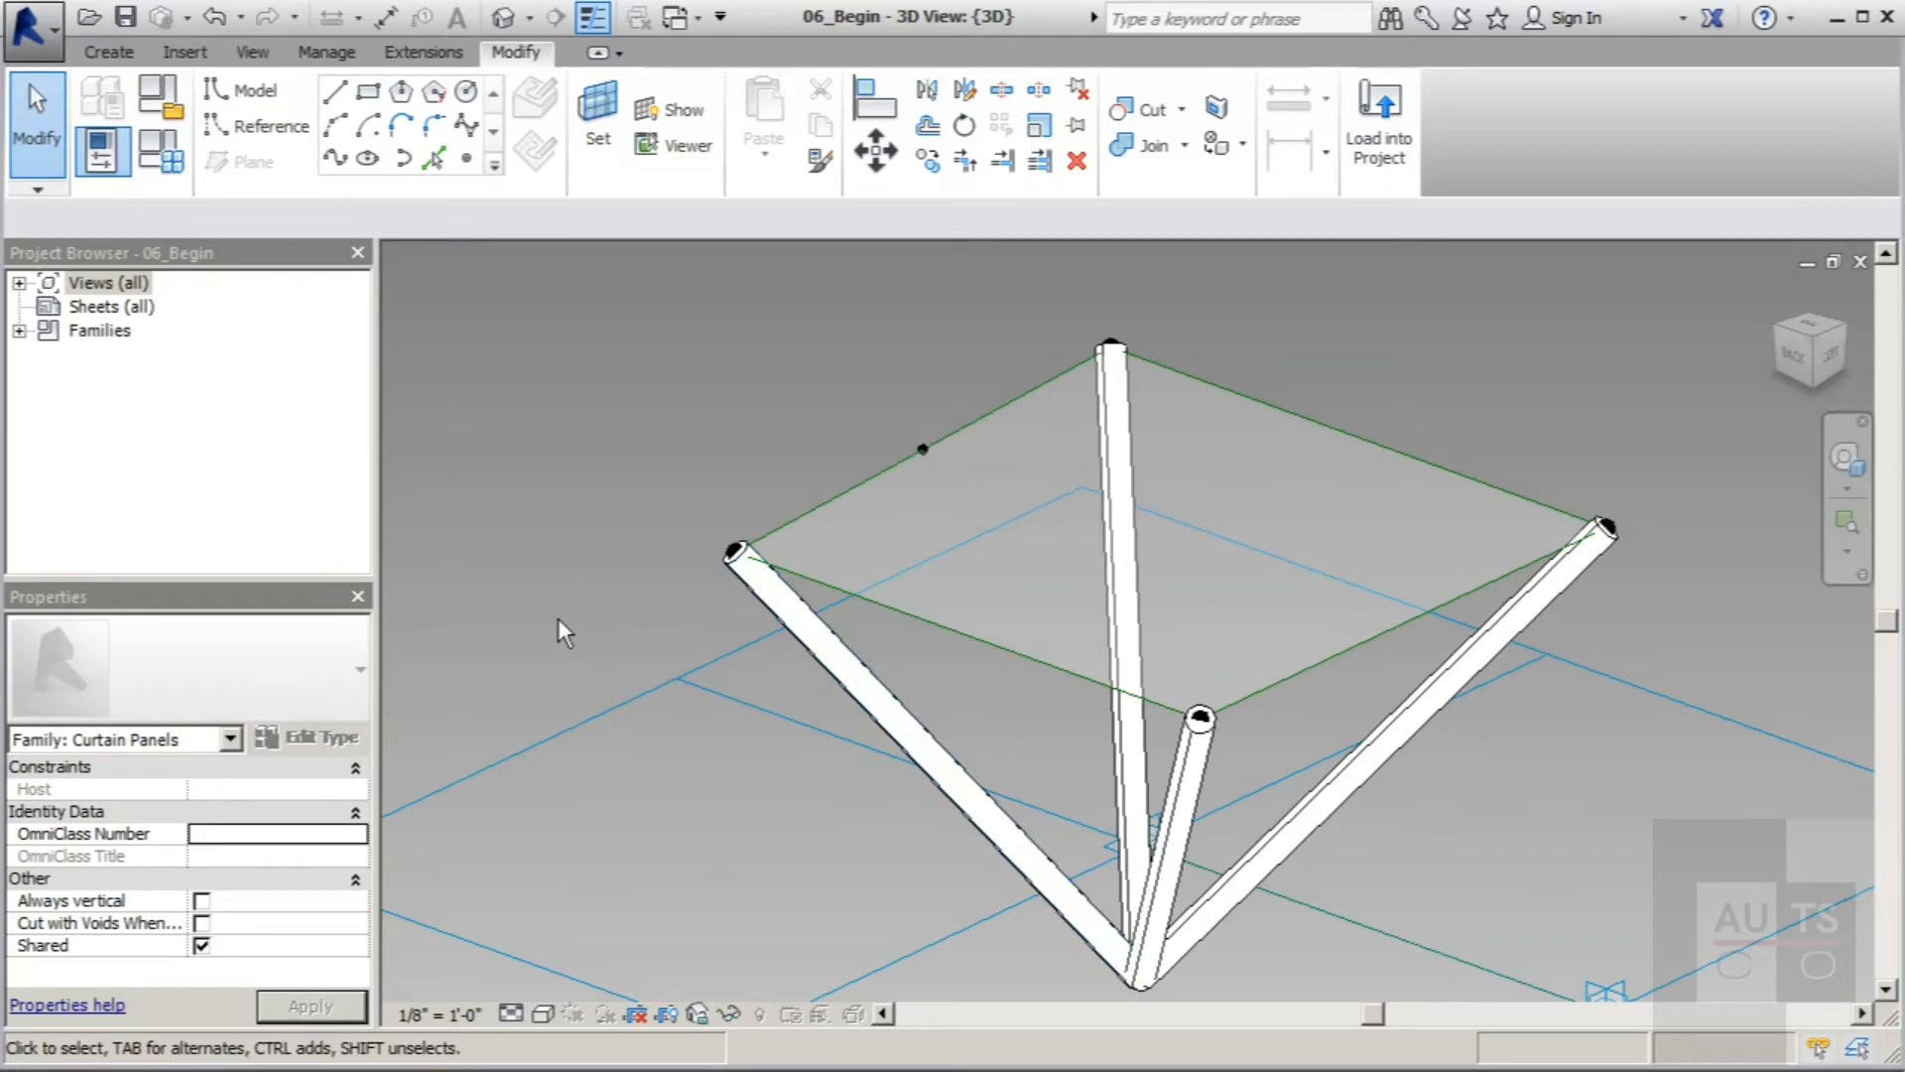
Step: Draw a circle with a 3" radius centred on the perimeter line's reference point, using that point as the work plane
{"action": "left_click", "coordinate": [598, 124]}
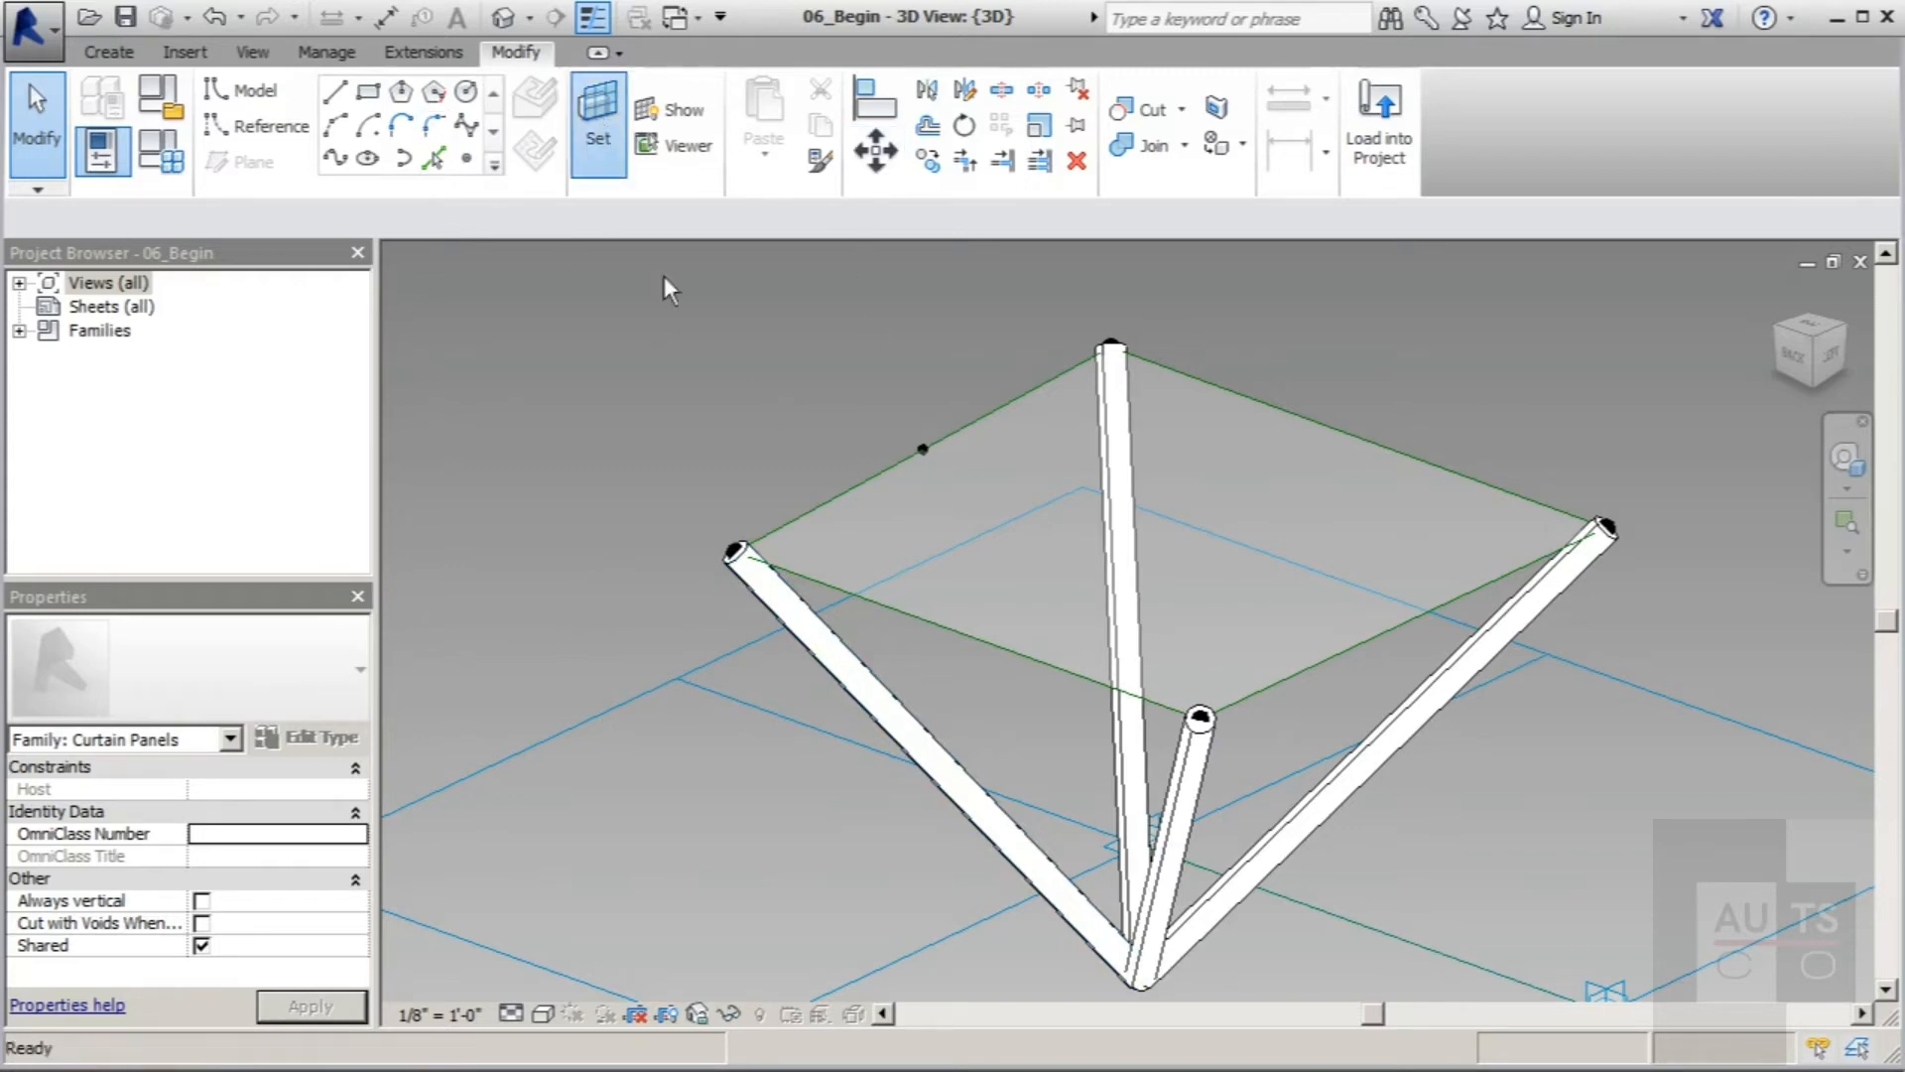
{"action": "left_click", "coordinate": [931, 450]}
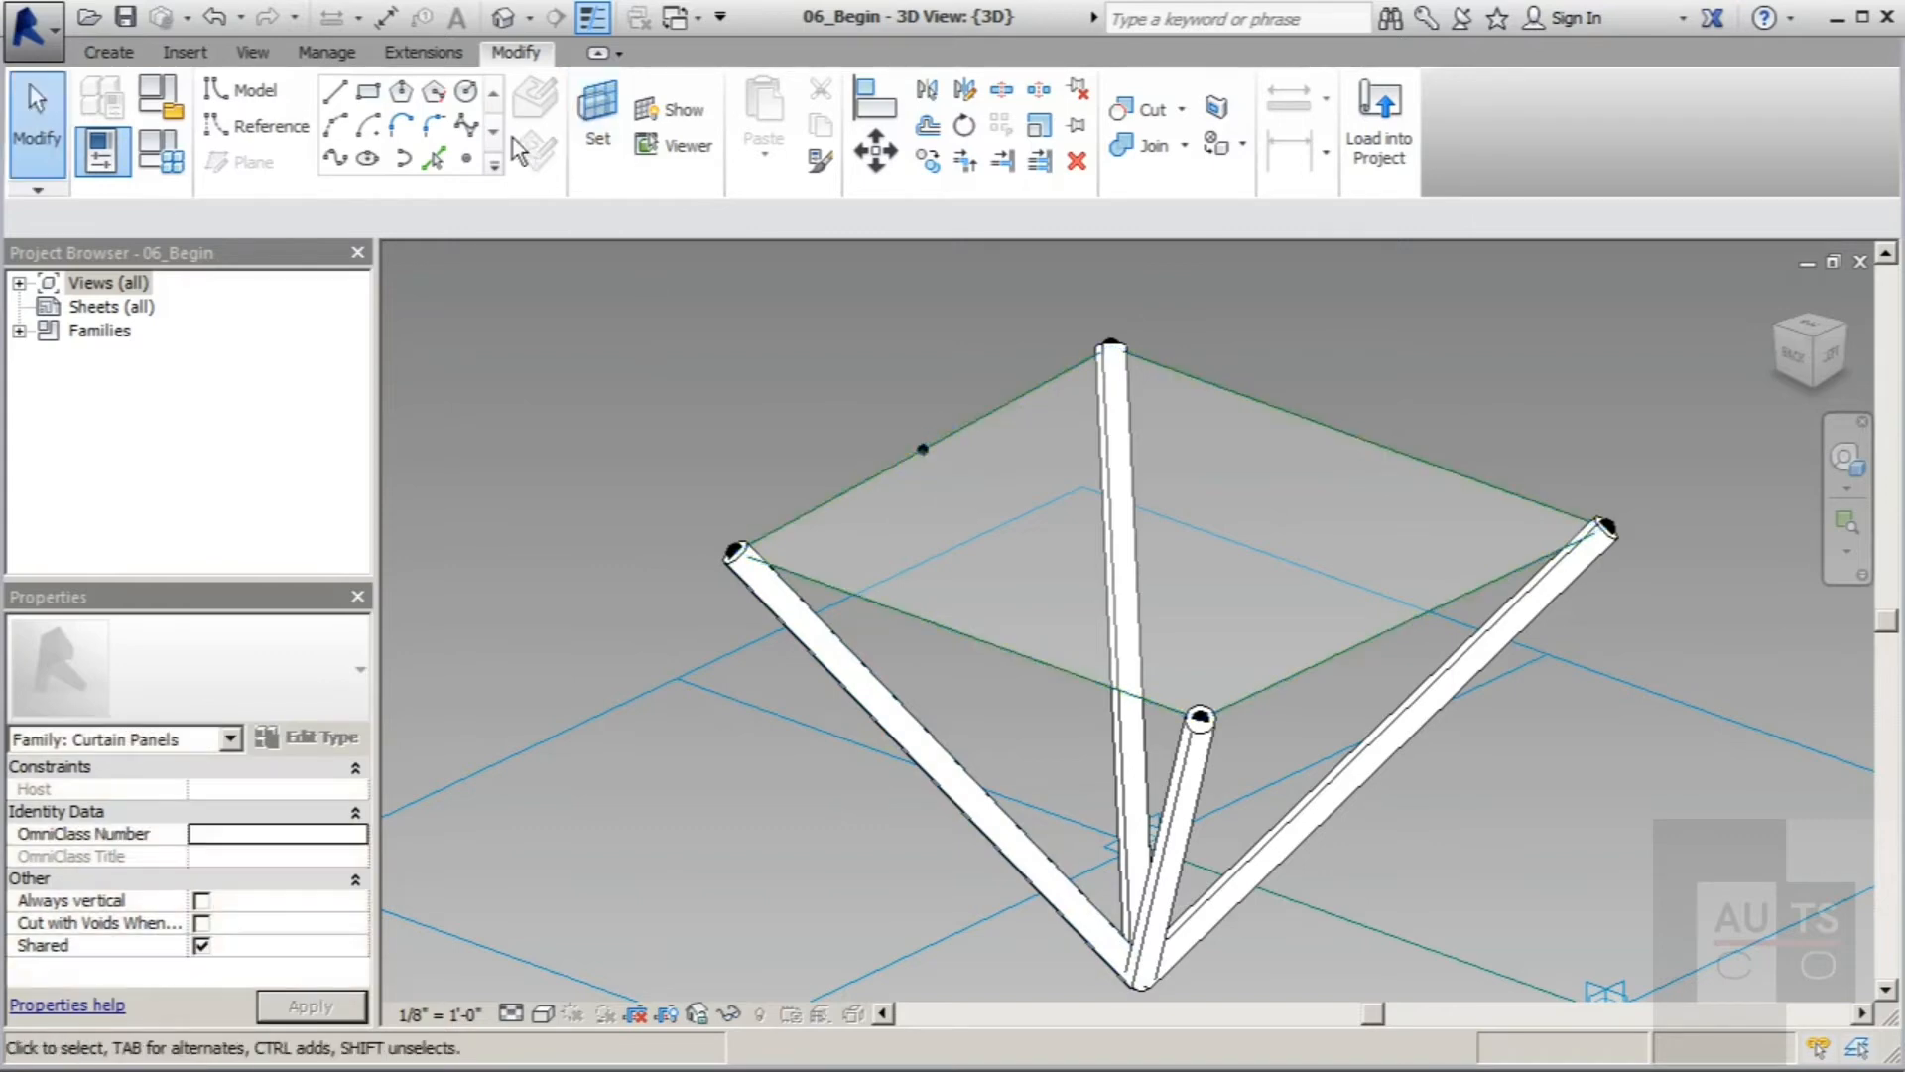
{"action": "left_click", "coordinate": [467, 91]}
{"action": "left_click", "coordinate": [923, 451]}
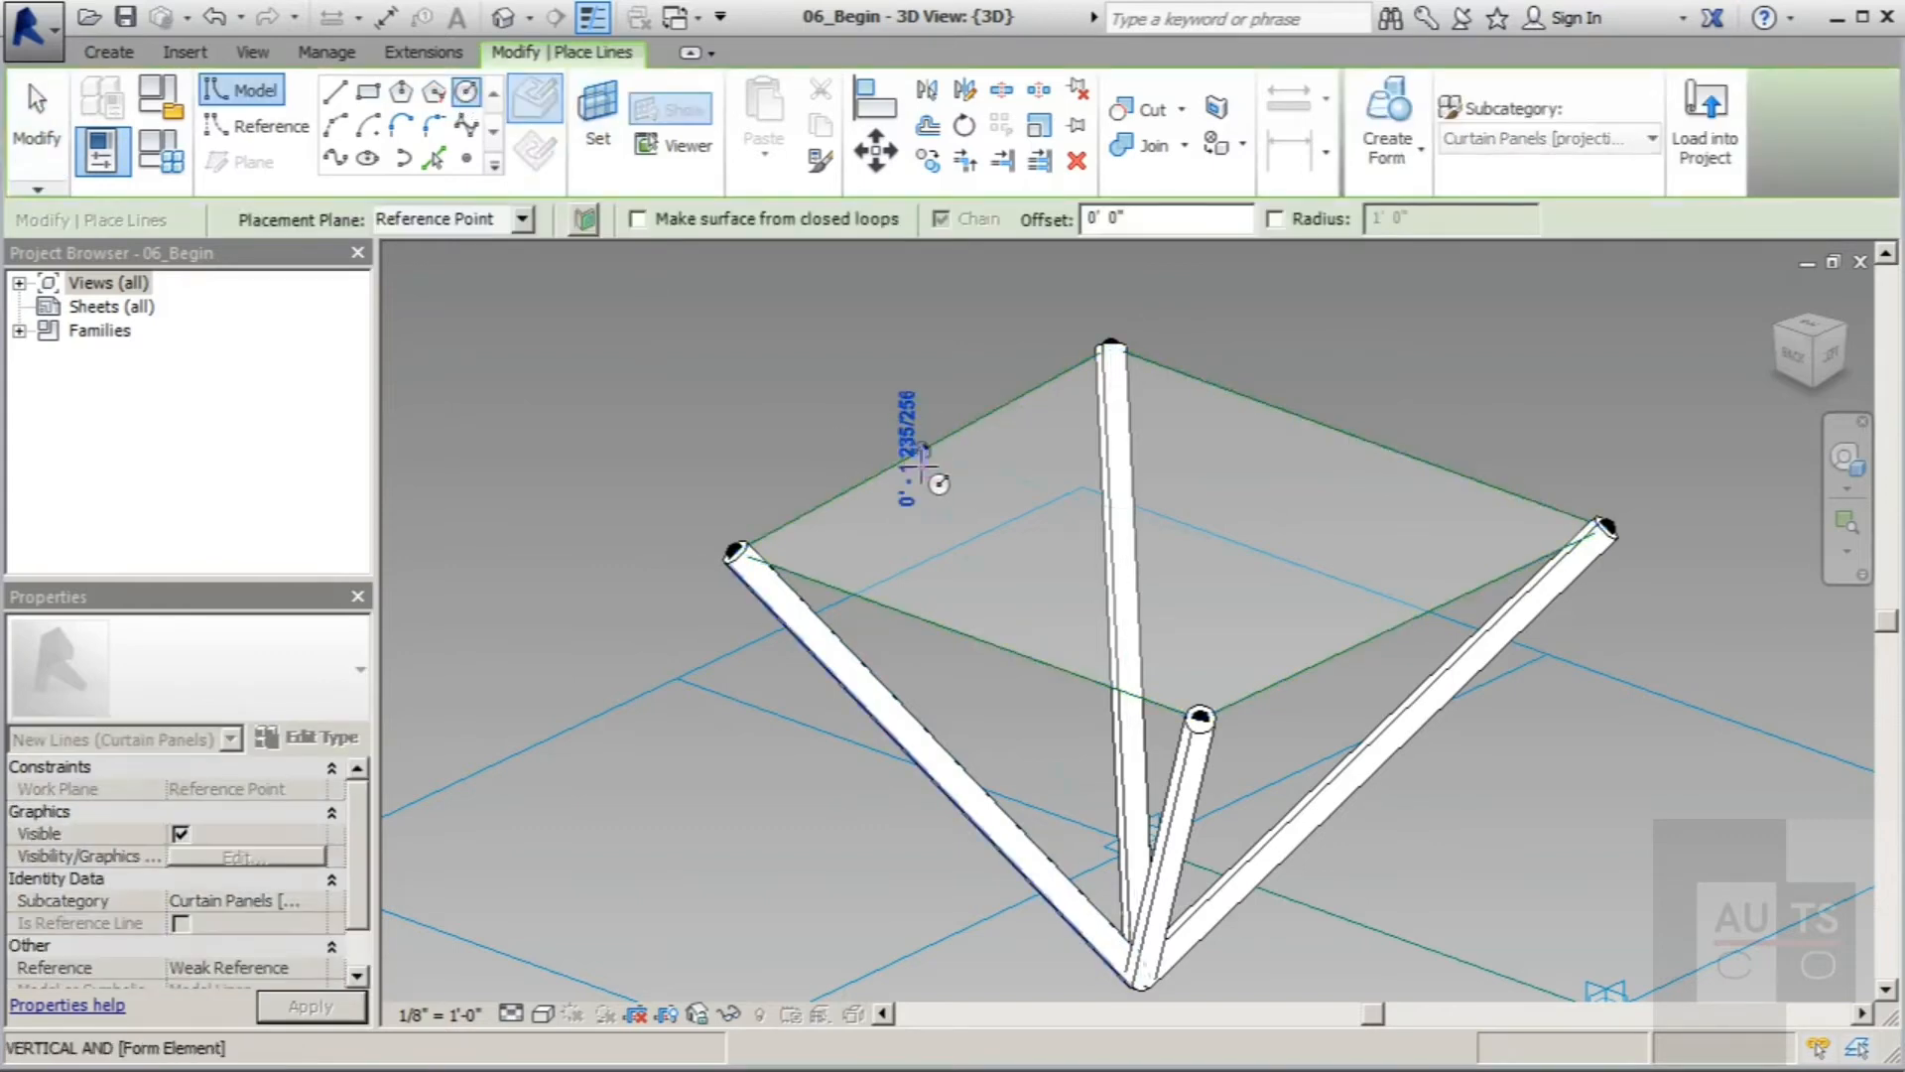
{"action": "type", "text": "3\""}
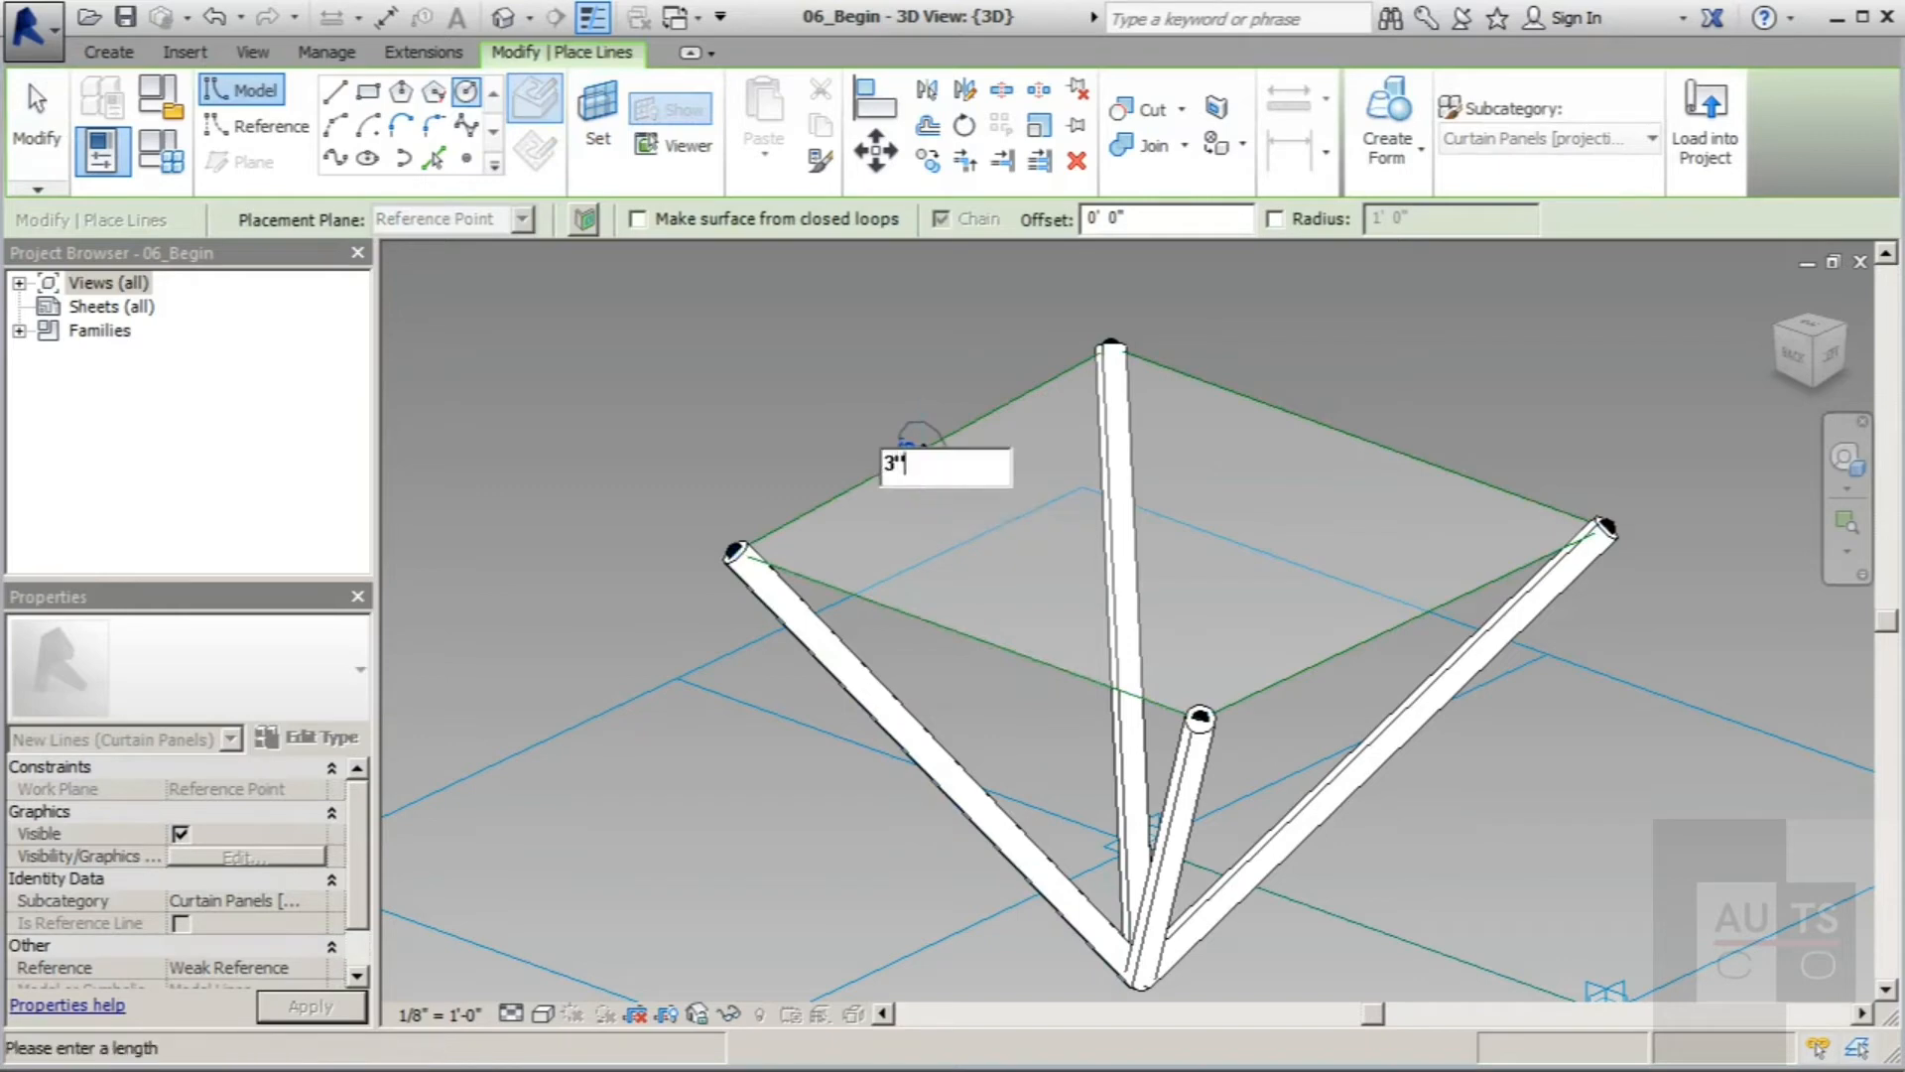
{"action": "key", "text": "Return"}
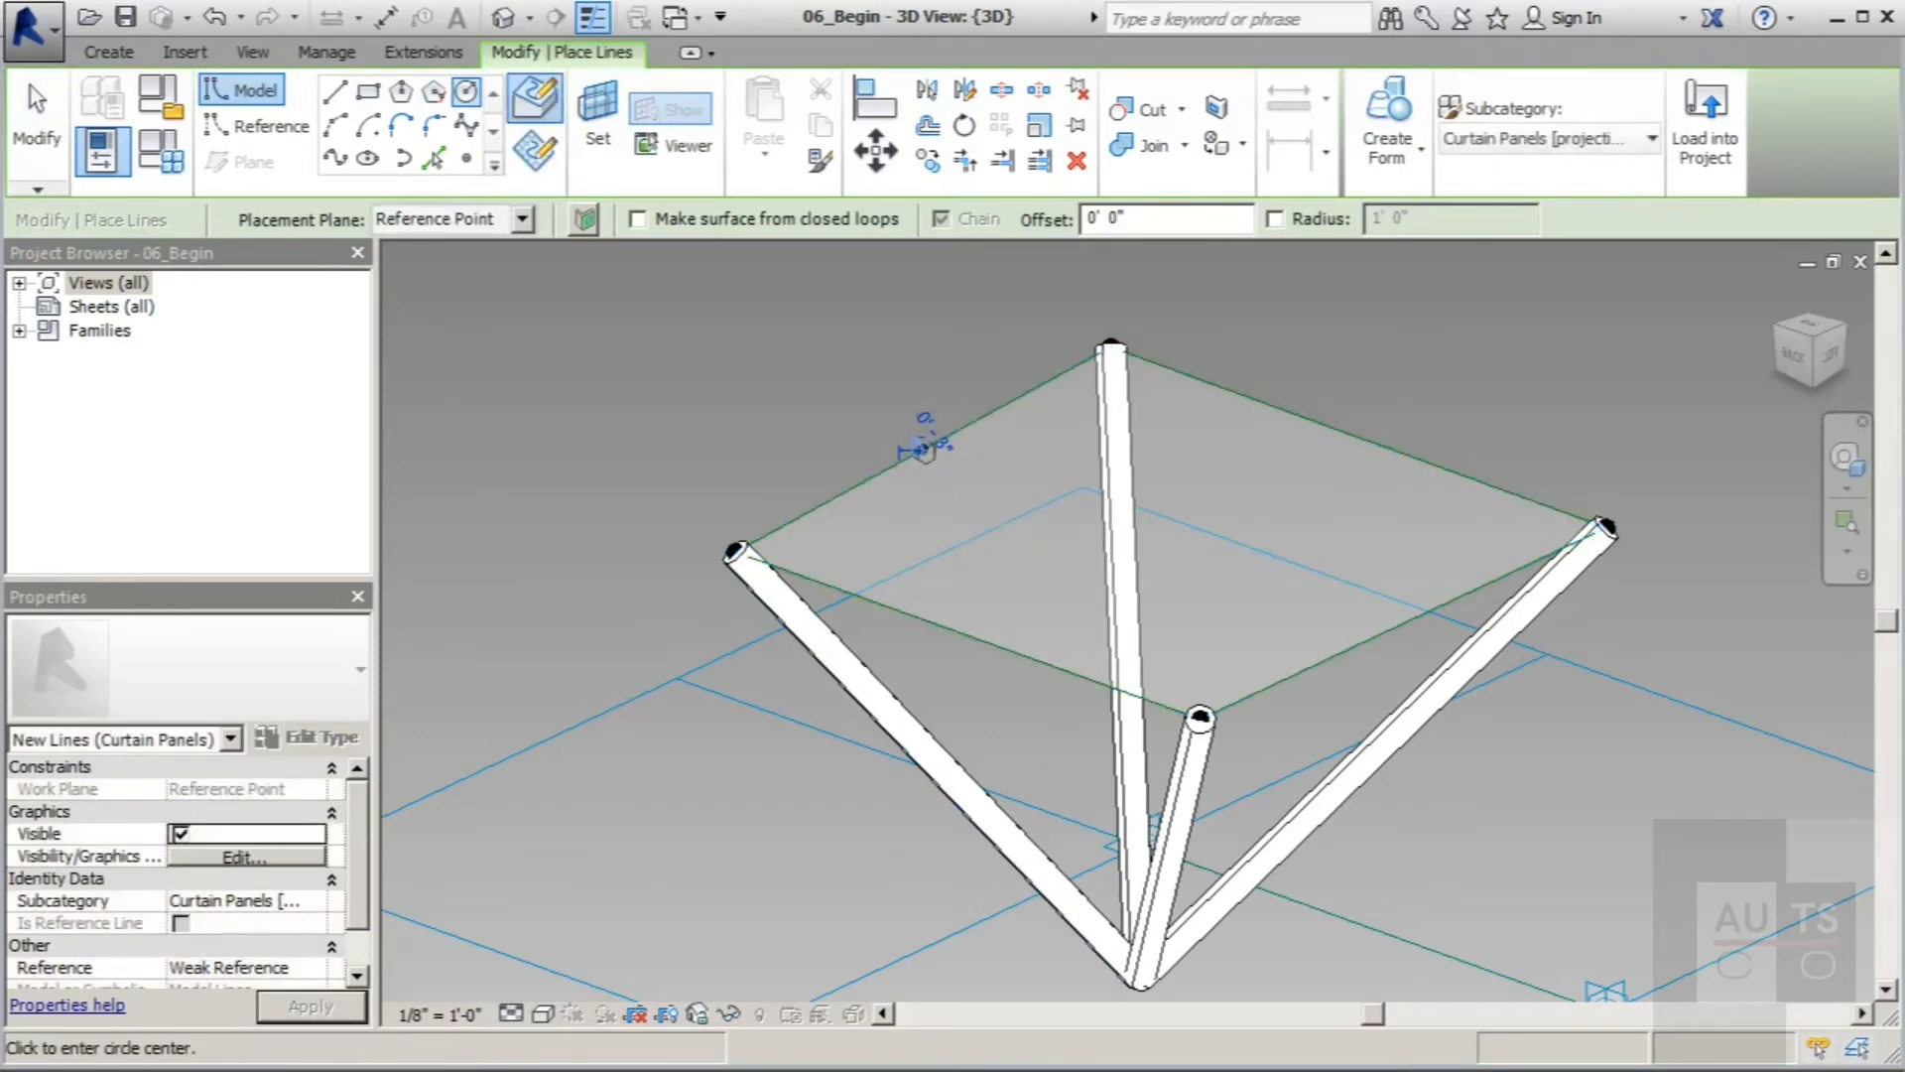
{"action": "key", "text": "Escape"}
{"action": "key", "text": "Escape"}
Step: Create a tubular frame form from the four upper perimeter reference lines and the circle hosted on one of them
{"action": "left_click", "coordinate": [864, 478]}
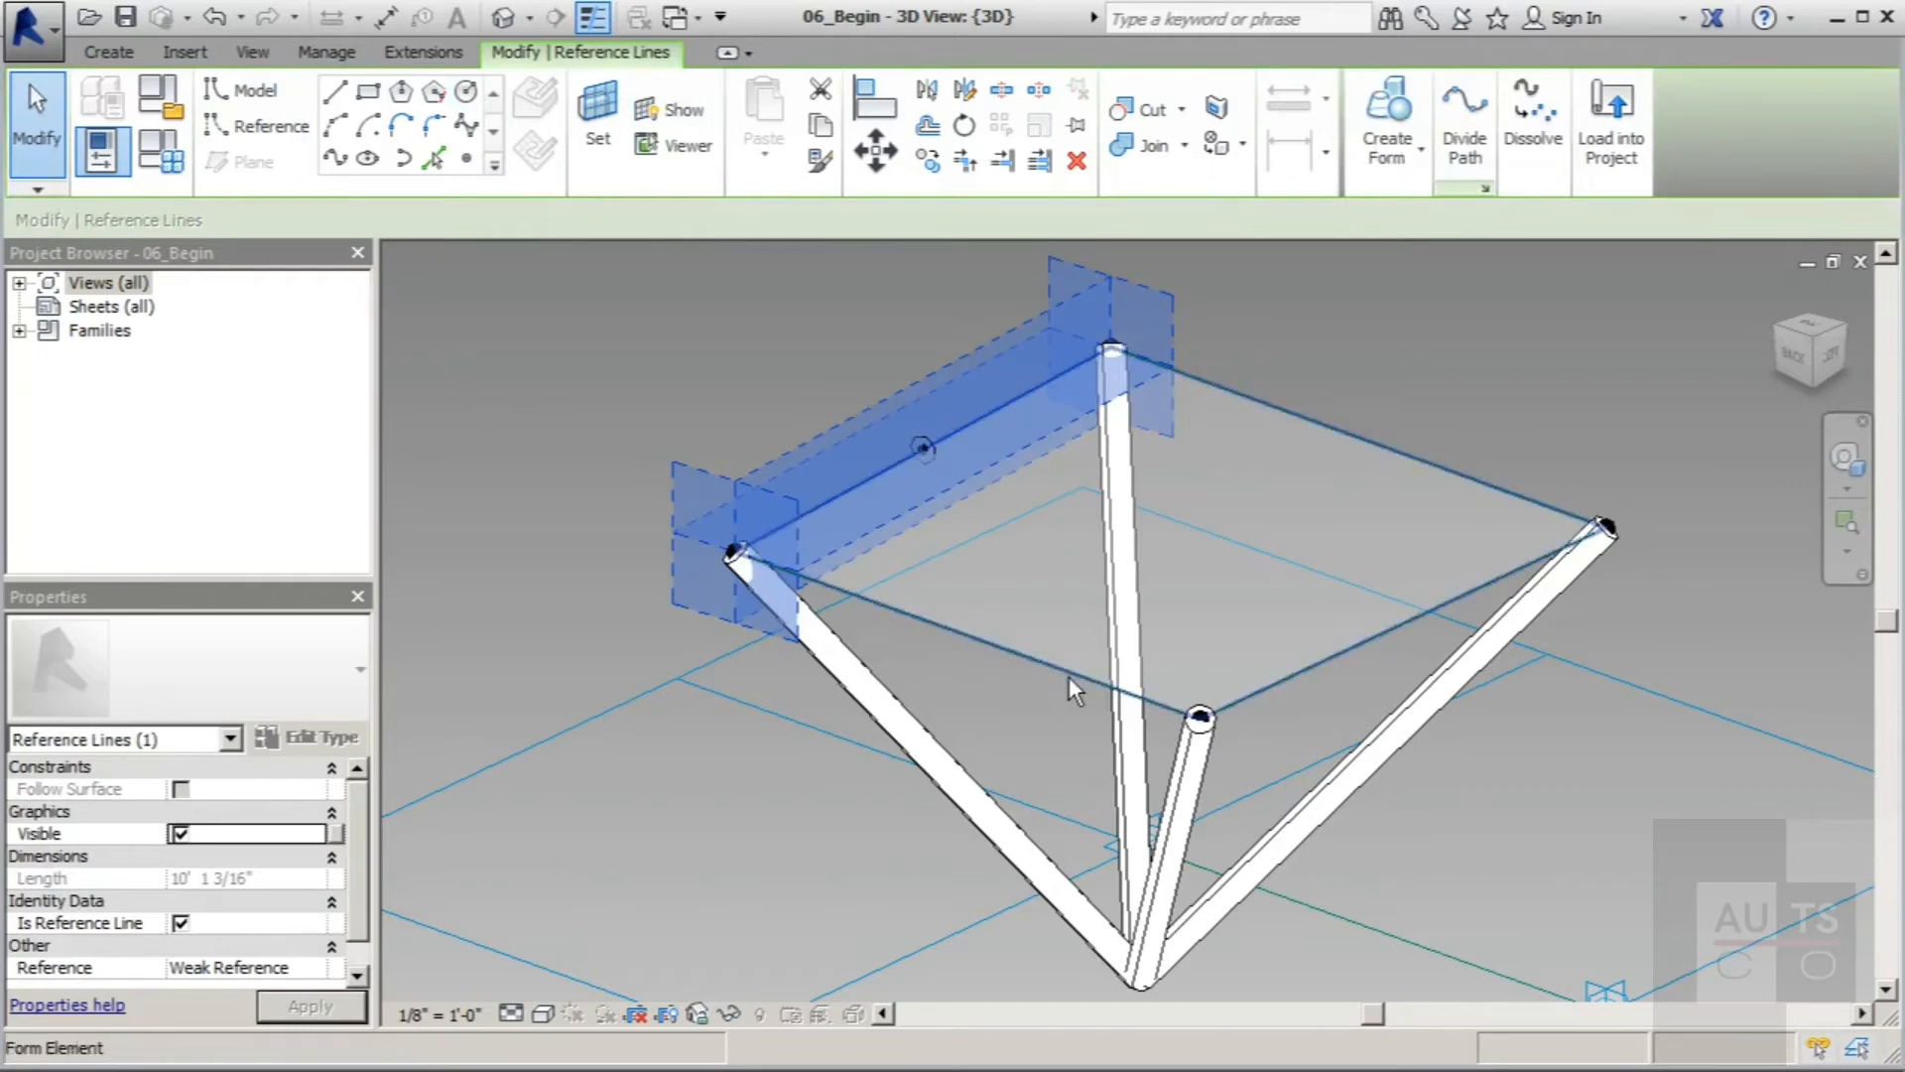
{"action": "middle_click_drag", "start_coordinate": [1382, 770], "coordinate": [1248, 638], "text": "shift"}
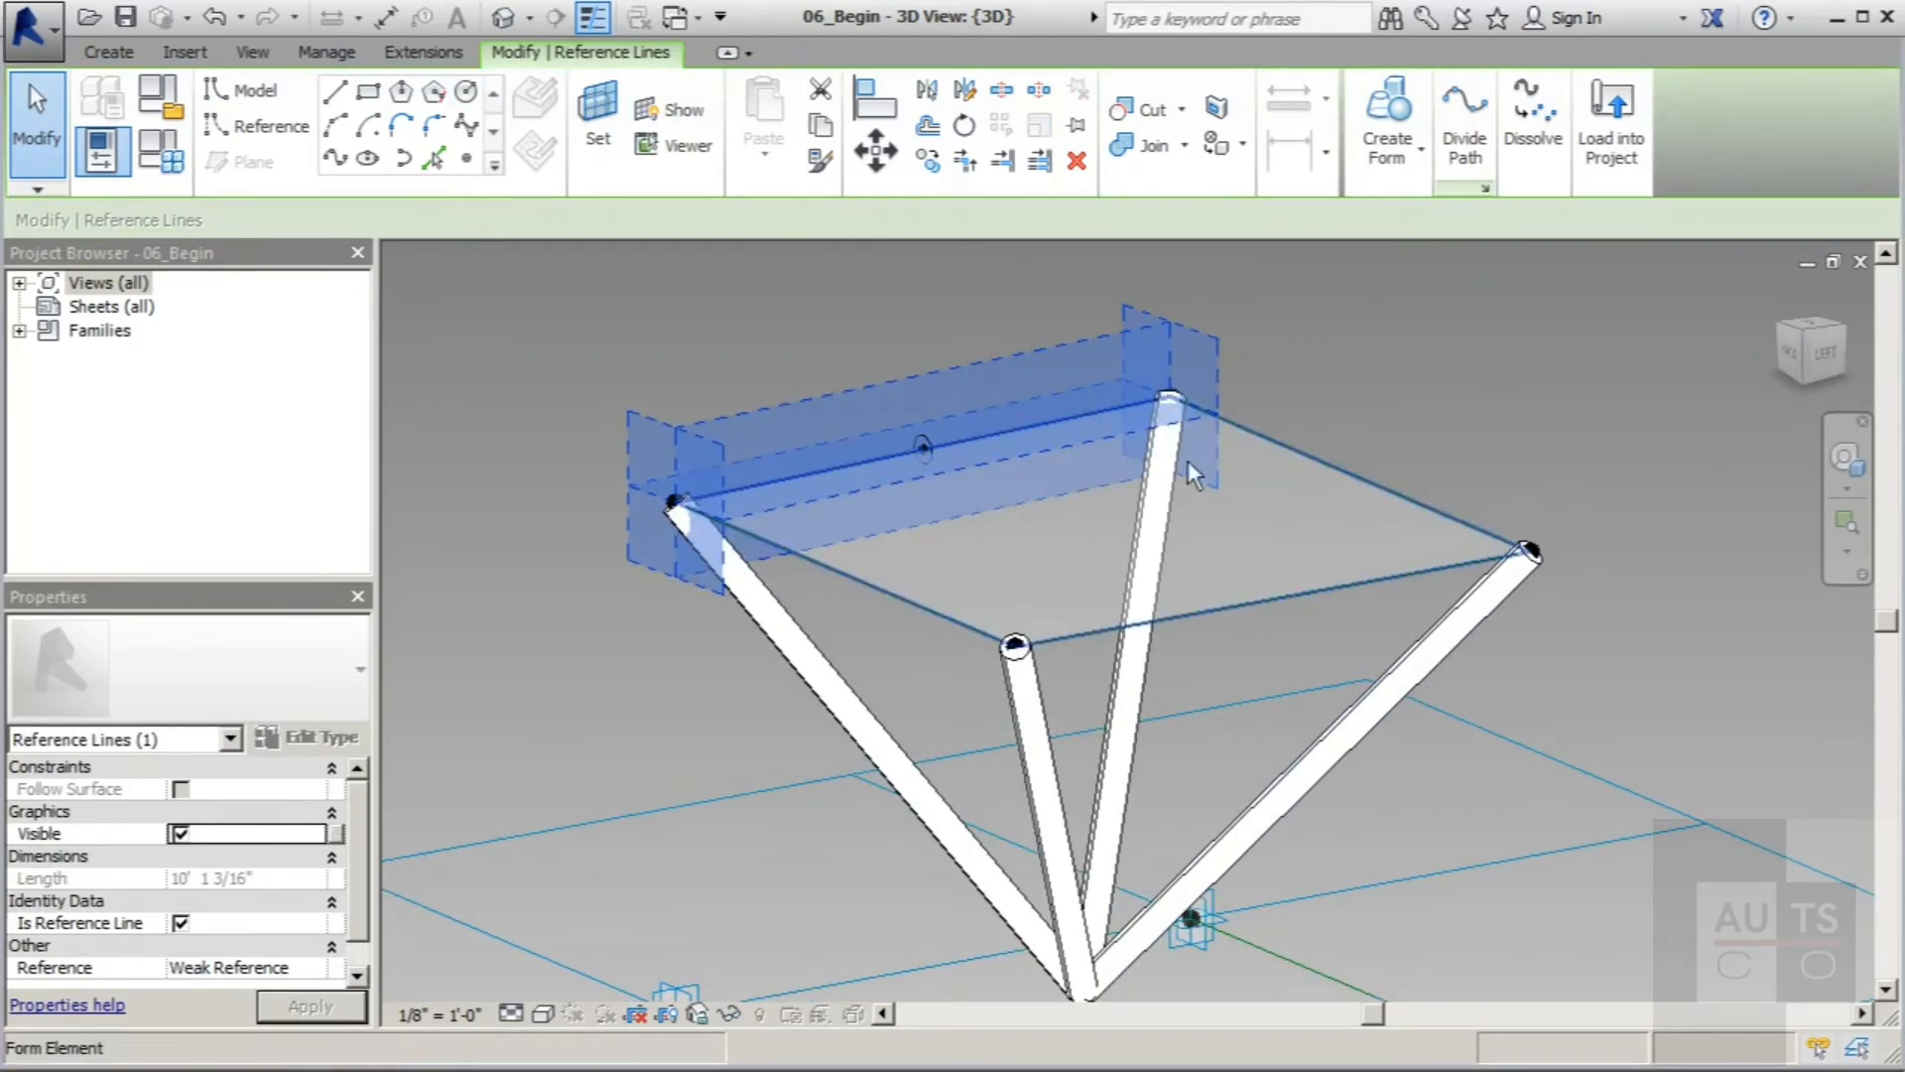
{"action": "left_click", "coordinate": [1317, 461], "text": "ctrl"}
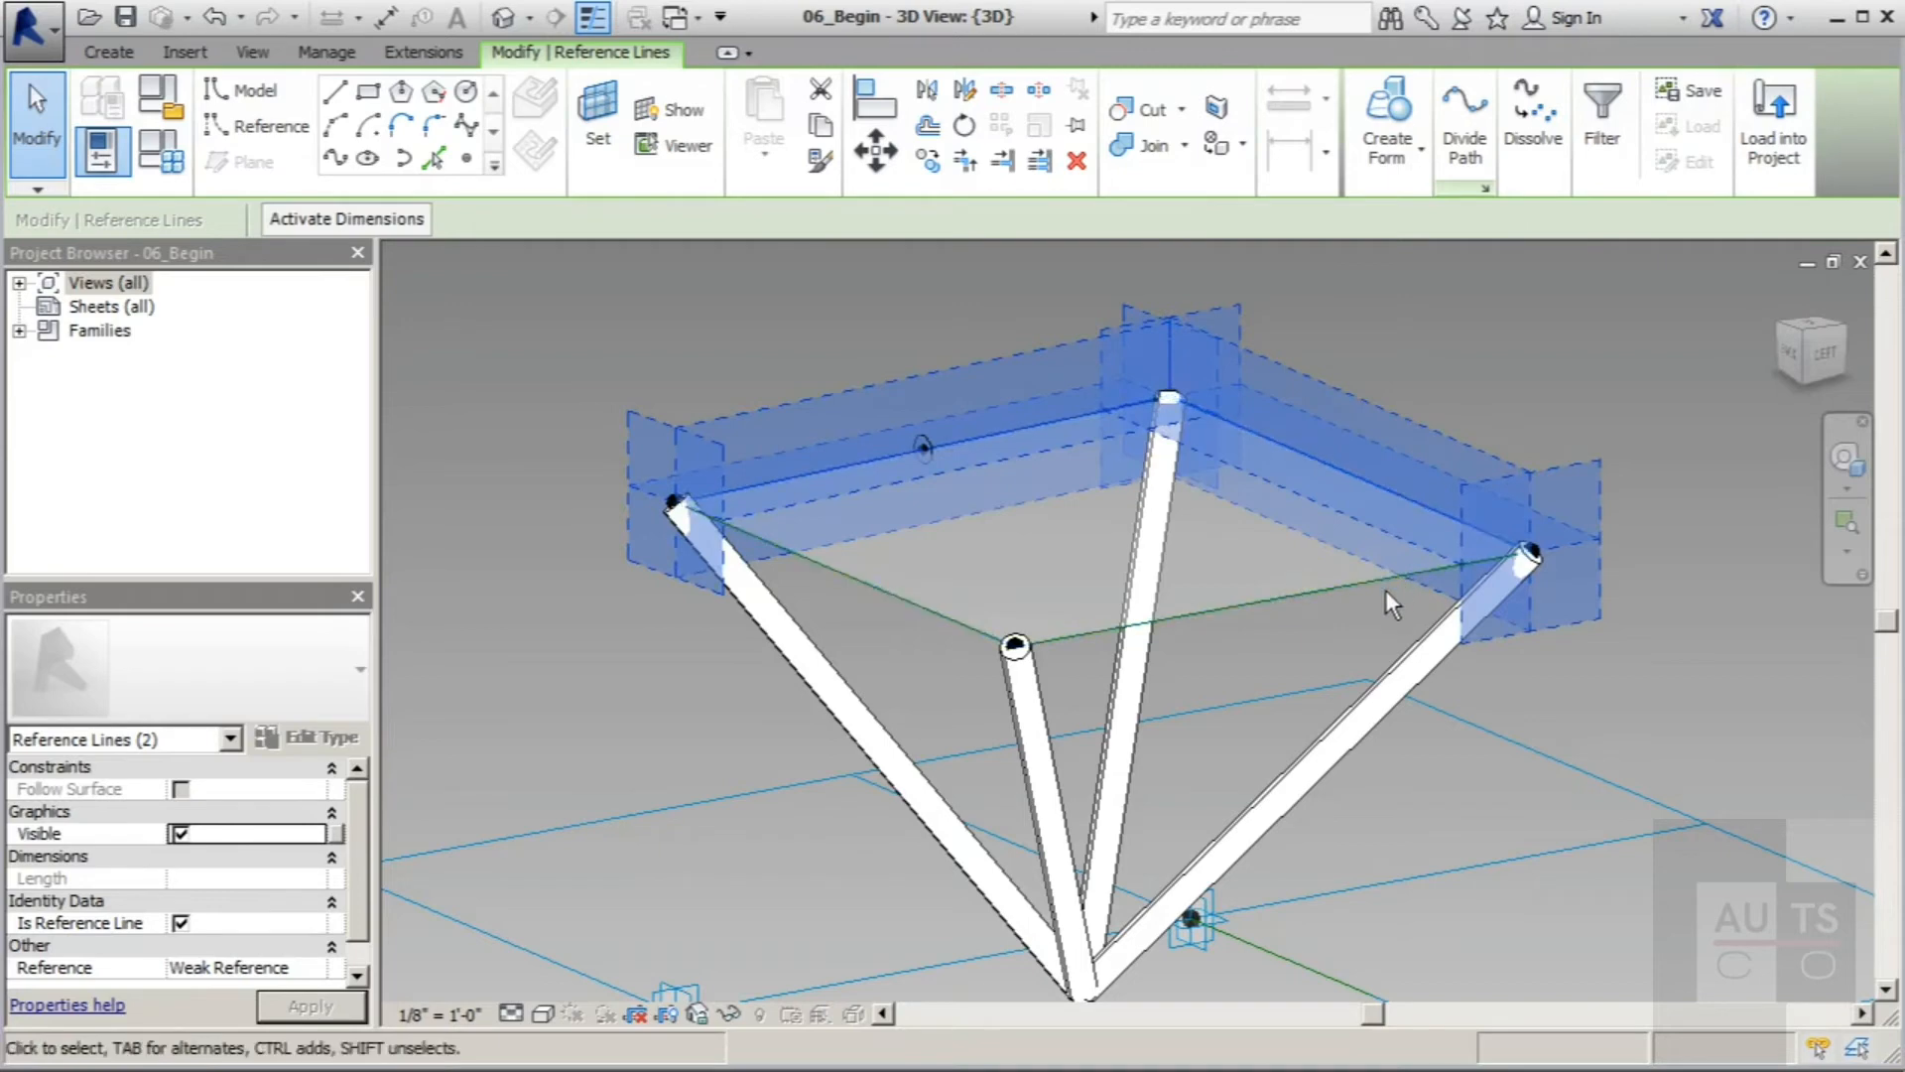
{"action": "middle_click_drag", "start_coordinate": [1385, 590], "coordinate": [1587, 531], "text": "shift"}
{"action": "left_click", "coordinate": [1491, 423], "text": "ctrl"}
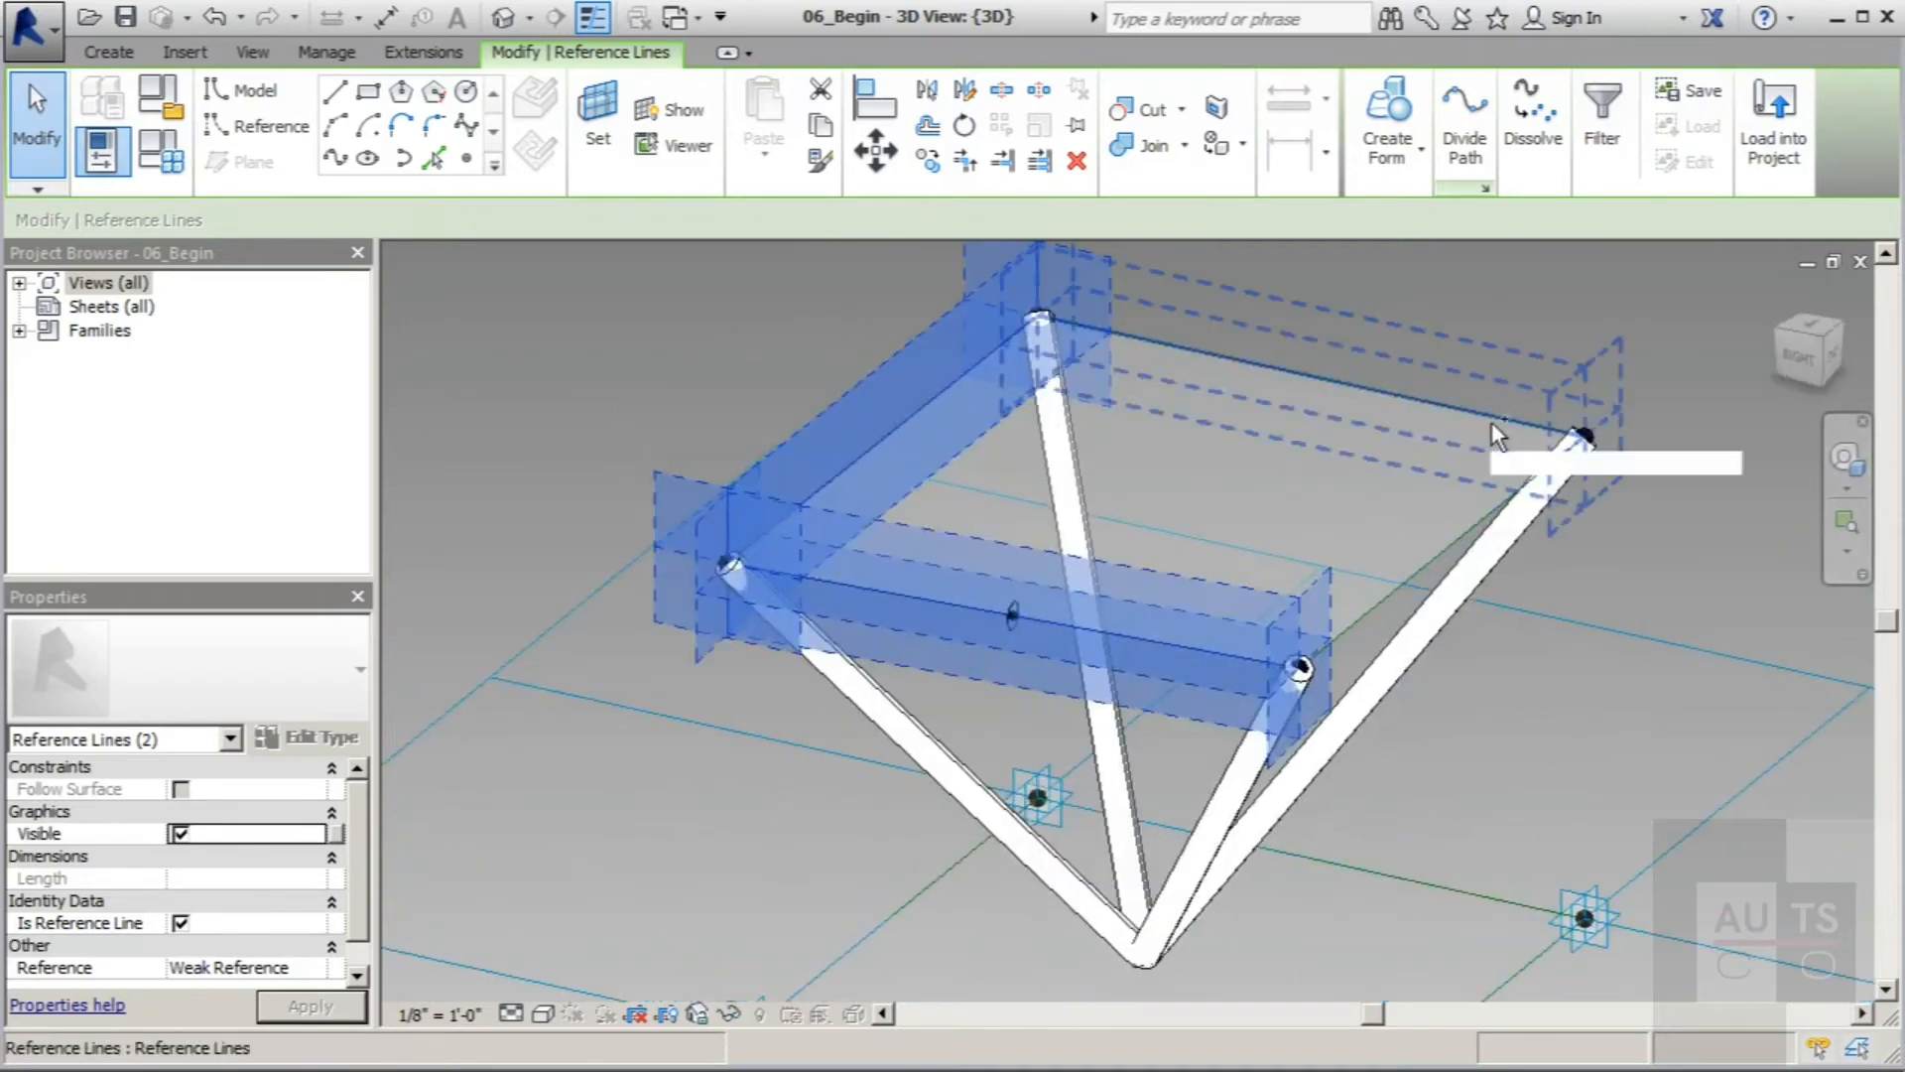
{"action": "middle_click_drag", "start_coordinate": [1491, 421], "coordinate": [1564, 291], "text": "shift"}
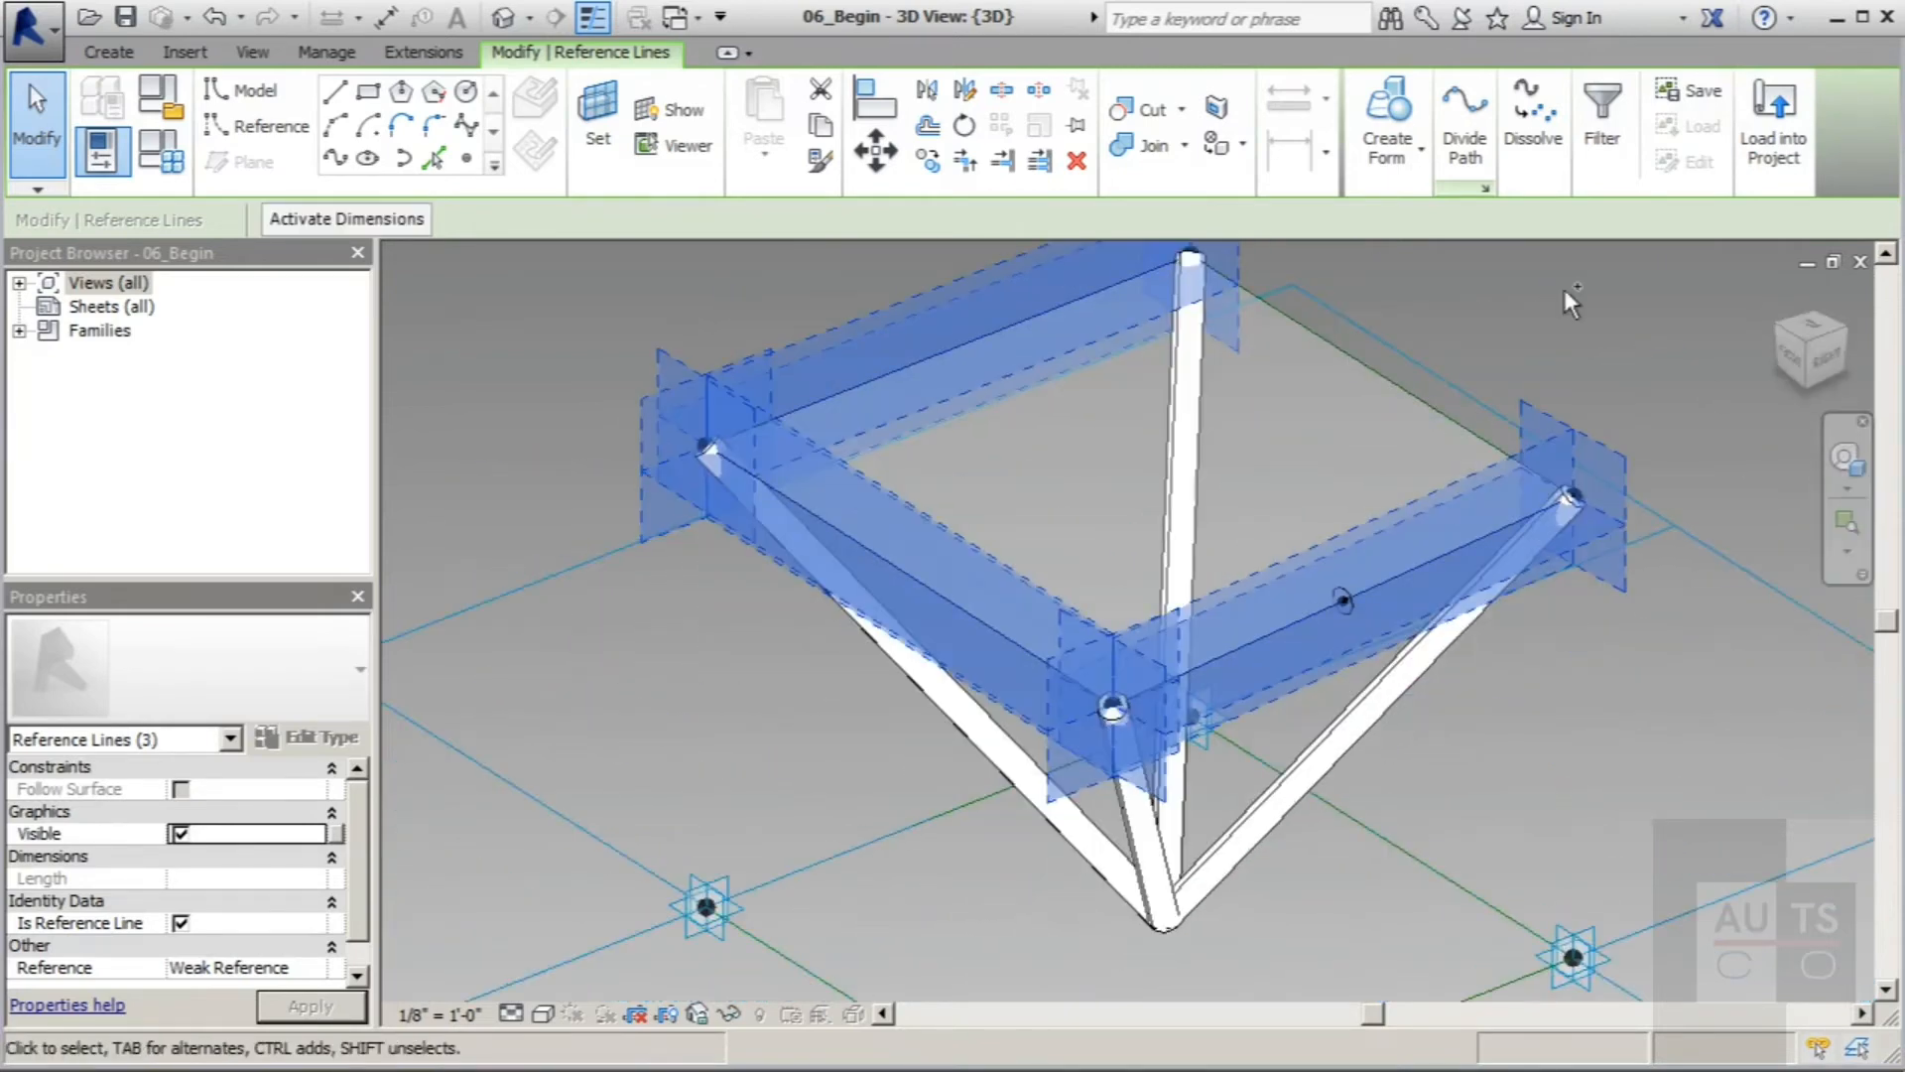
{"action": "left_click", "coordinate": [1383, 377], "text": "ctrl"}
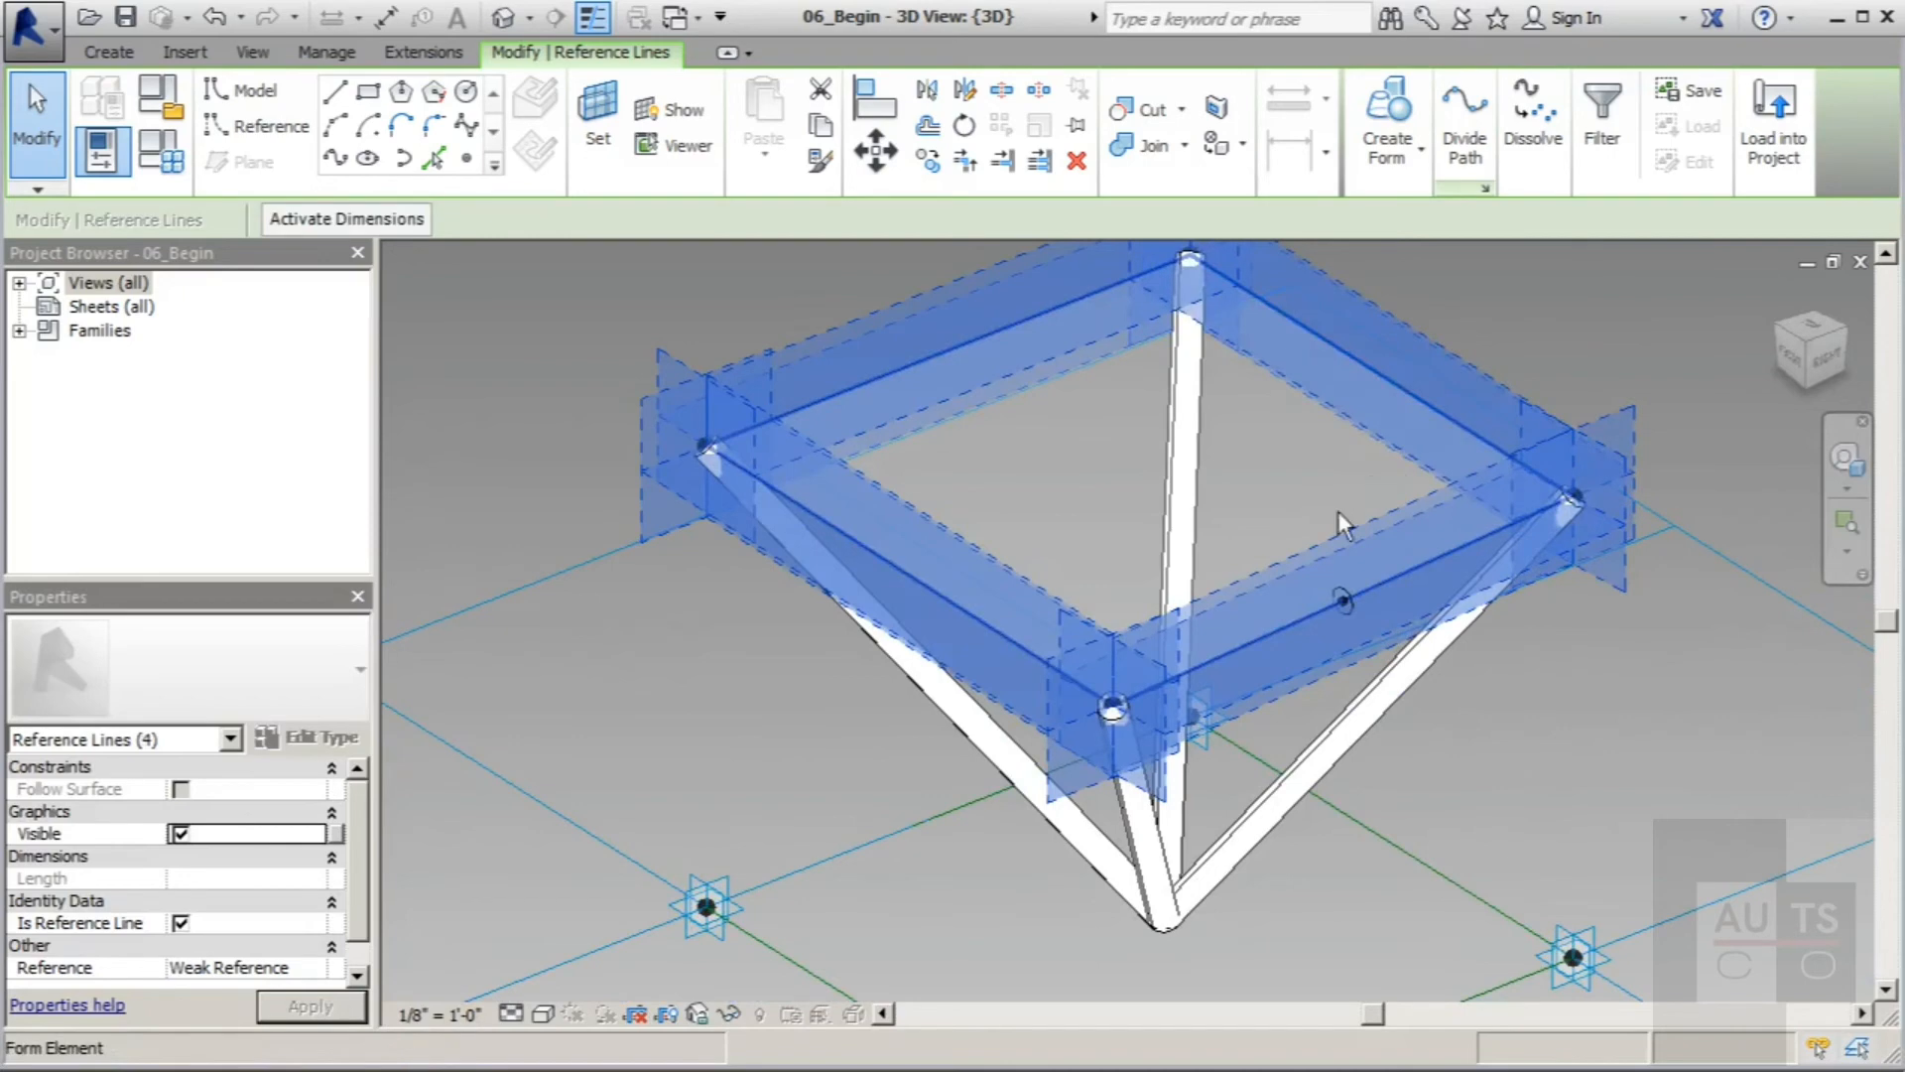
{"action": "scroll", "coordinate": [1354, 607], "scroll_direction": "up", "scroll_amount": 3}
{"action": "left_click", "coordinate": [1351, 609], "text": "ctrl"}
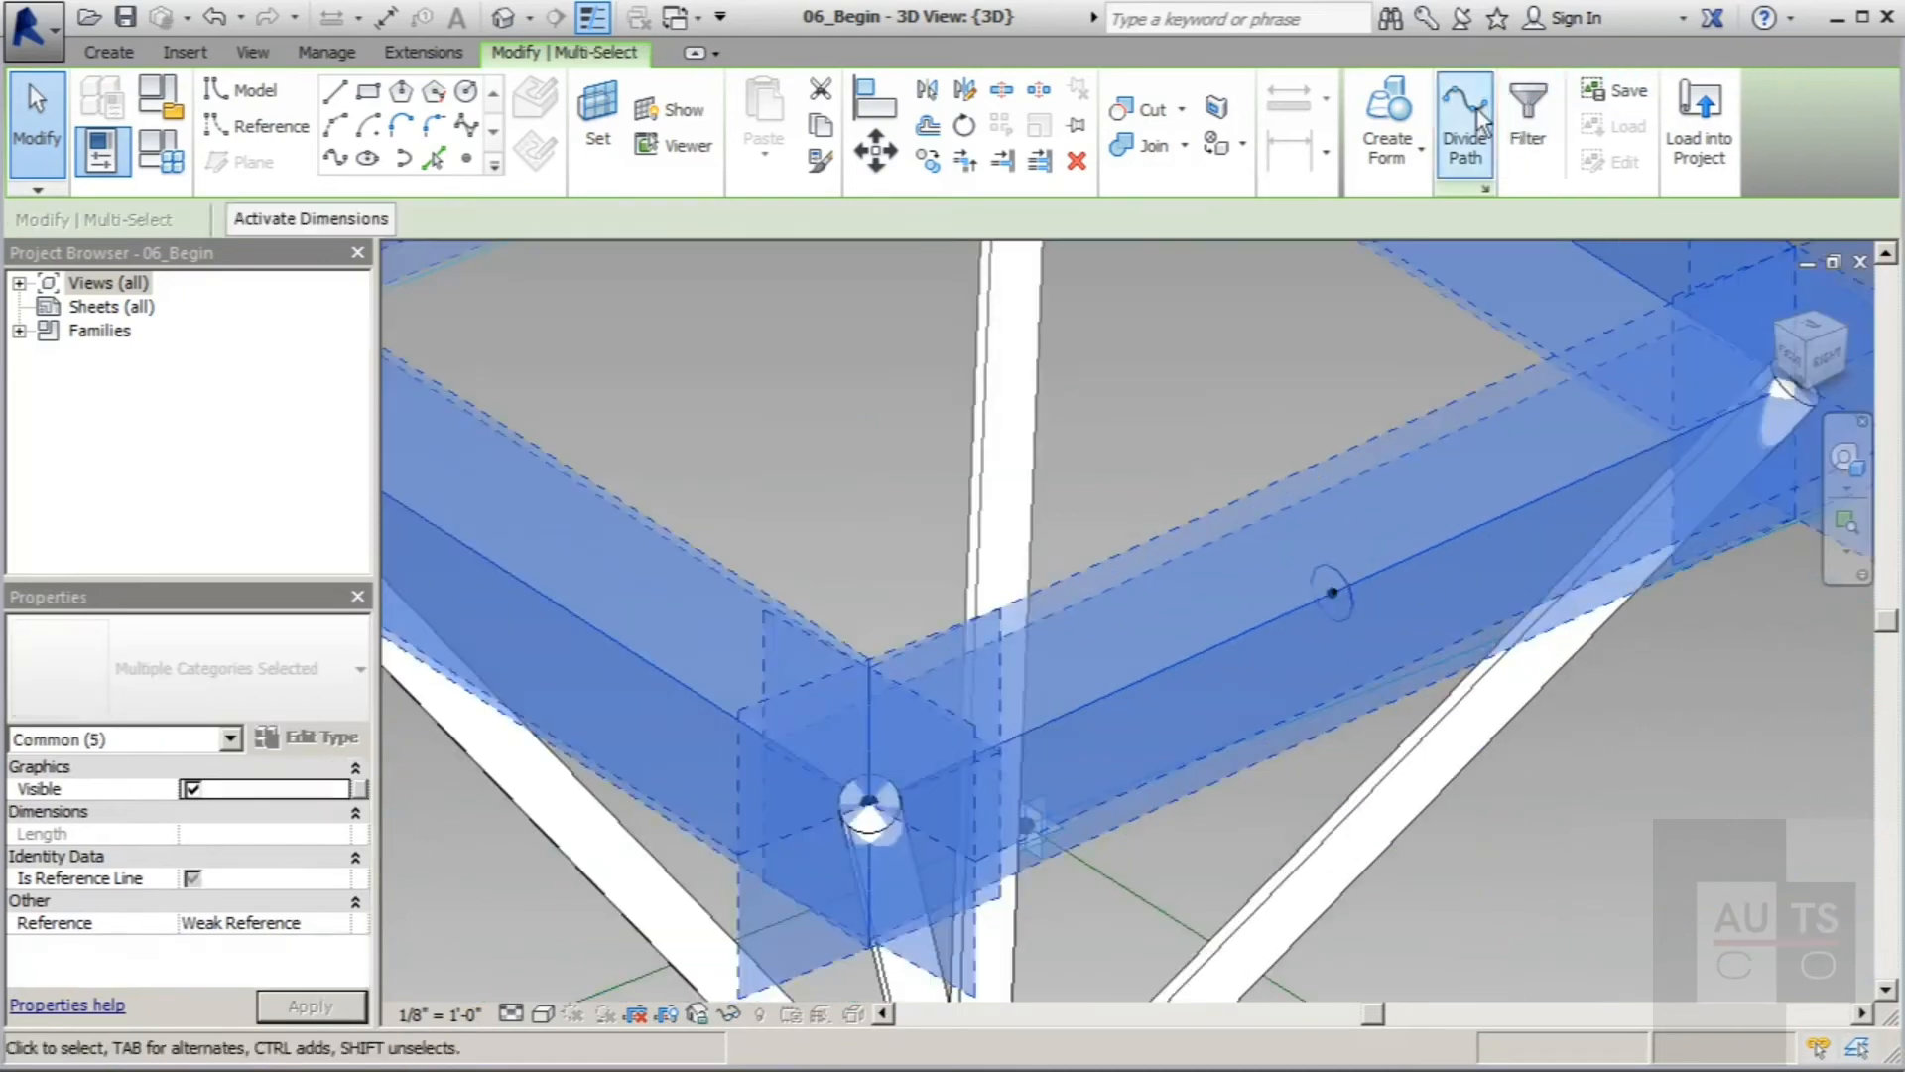
{"action": "left_click", "coordinate": [1395, 117]}
{"action": "scroll", "coordinate": [1070, 727], "scroll_direction": "down", "scroll_amount": 3}
{"action": "scroll", "coordinate": [1069, 734], "scroll_direction": "down", "scroll_amount": 3}
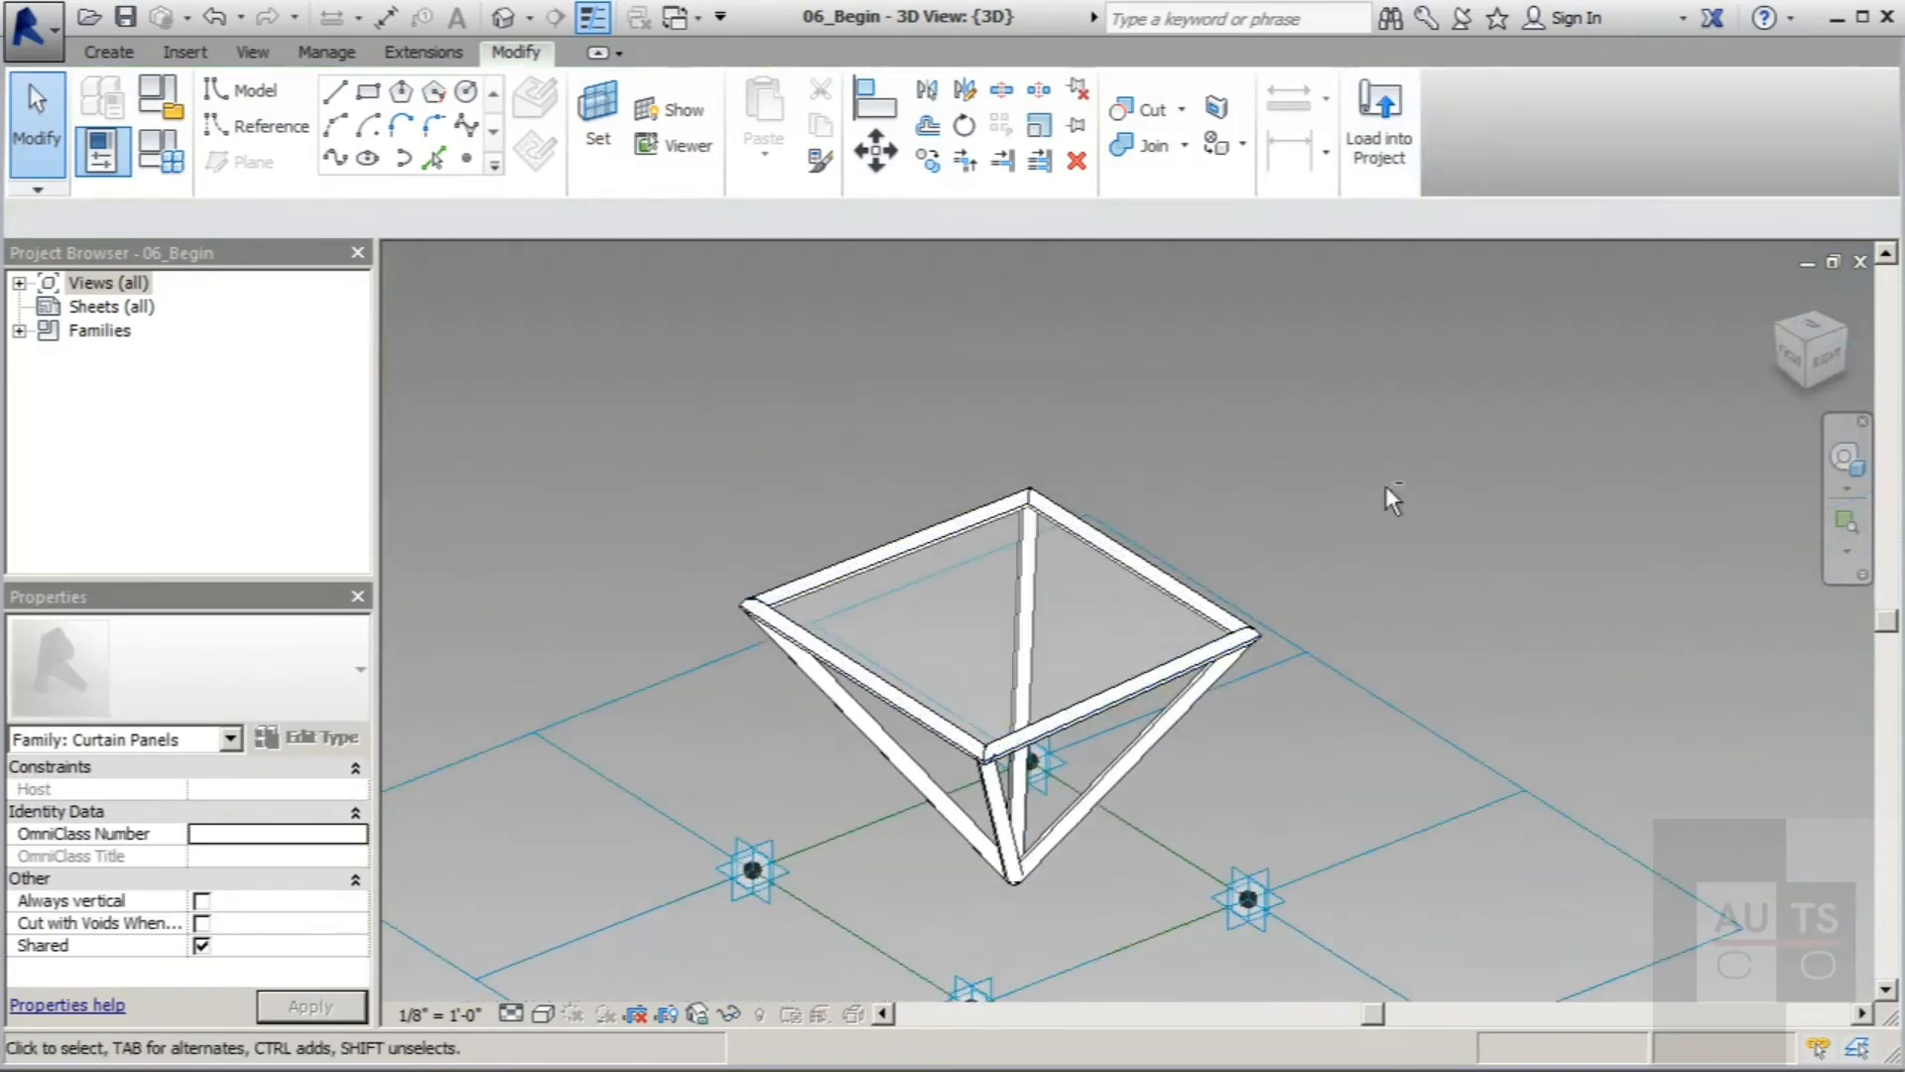
Step: Load the finished curtain panel family into 04_Begin, overwriting the existing version
{"action": "middle_click_drag", "start_coordinate": [1390, 497], "coordinate": [1045, 759], "text": "shift"}
{"action": "scroll", "coordinate": [1198, 598], "scroll_direction": "down", "scroll_amount": 2}
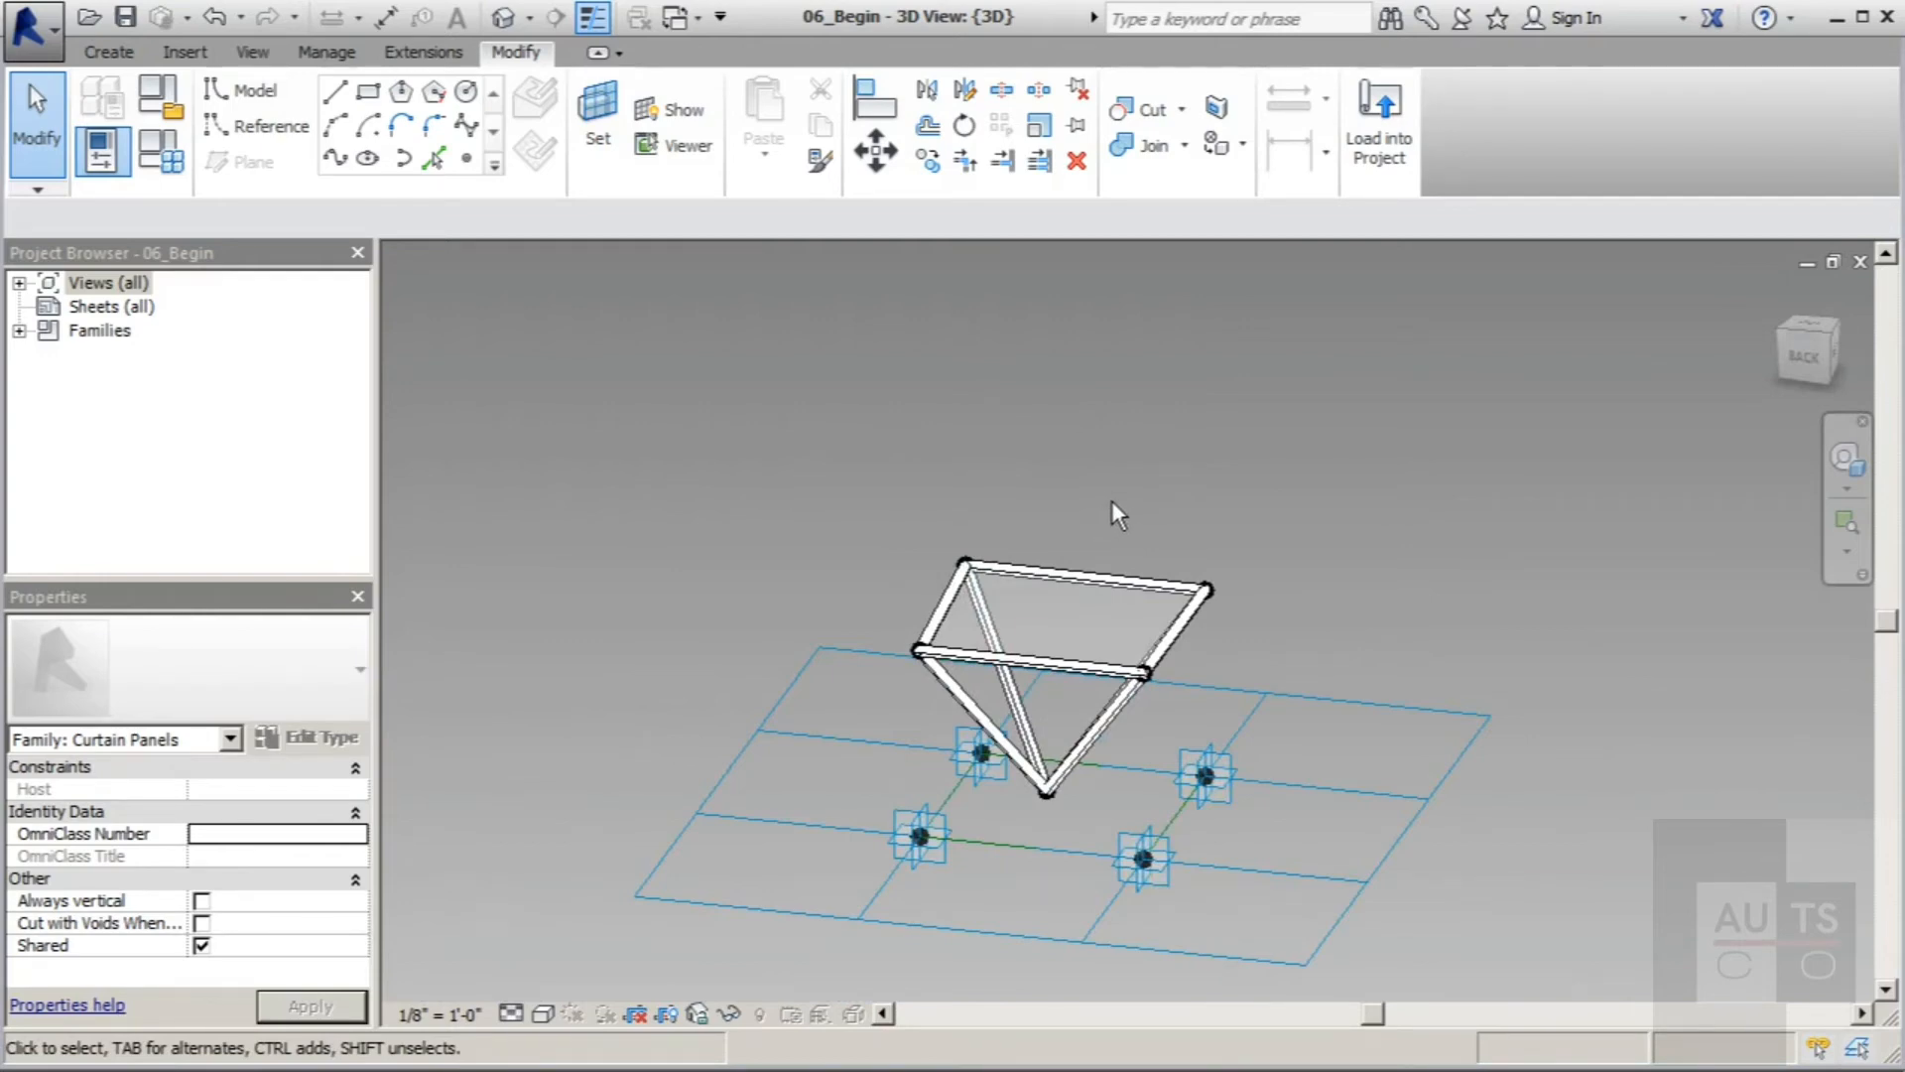
{"action": "left_click", "coordinate": [1385, 149]}
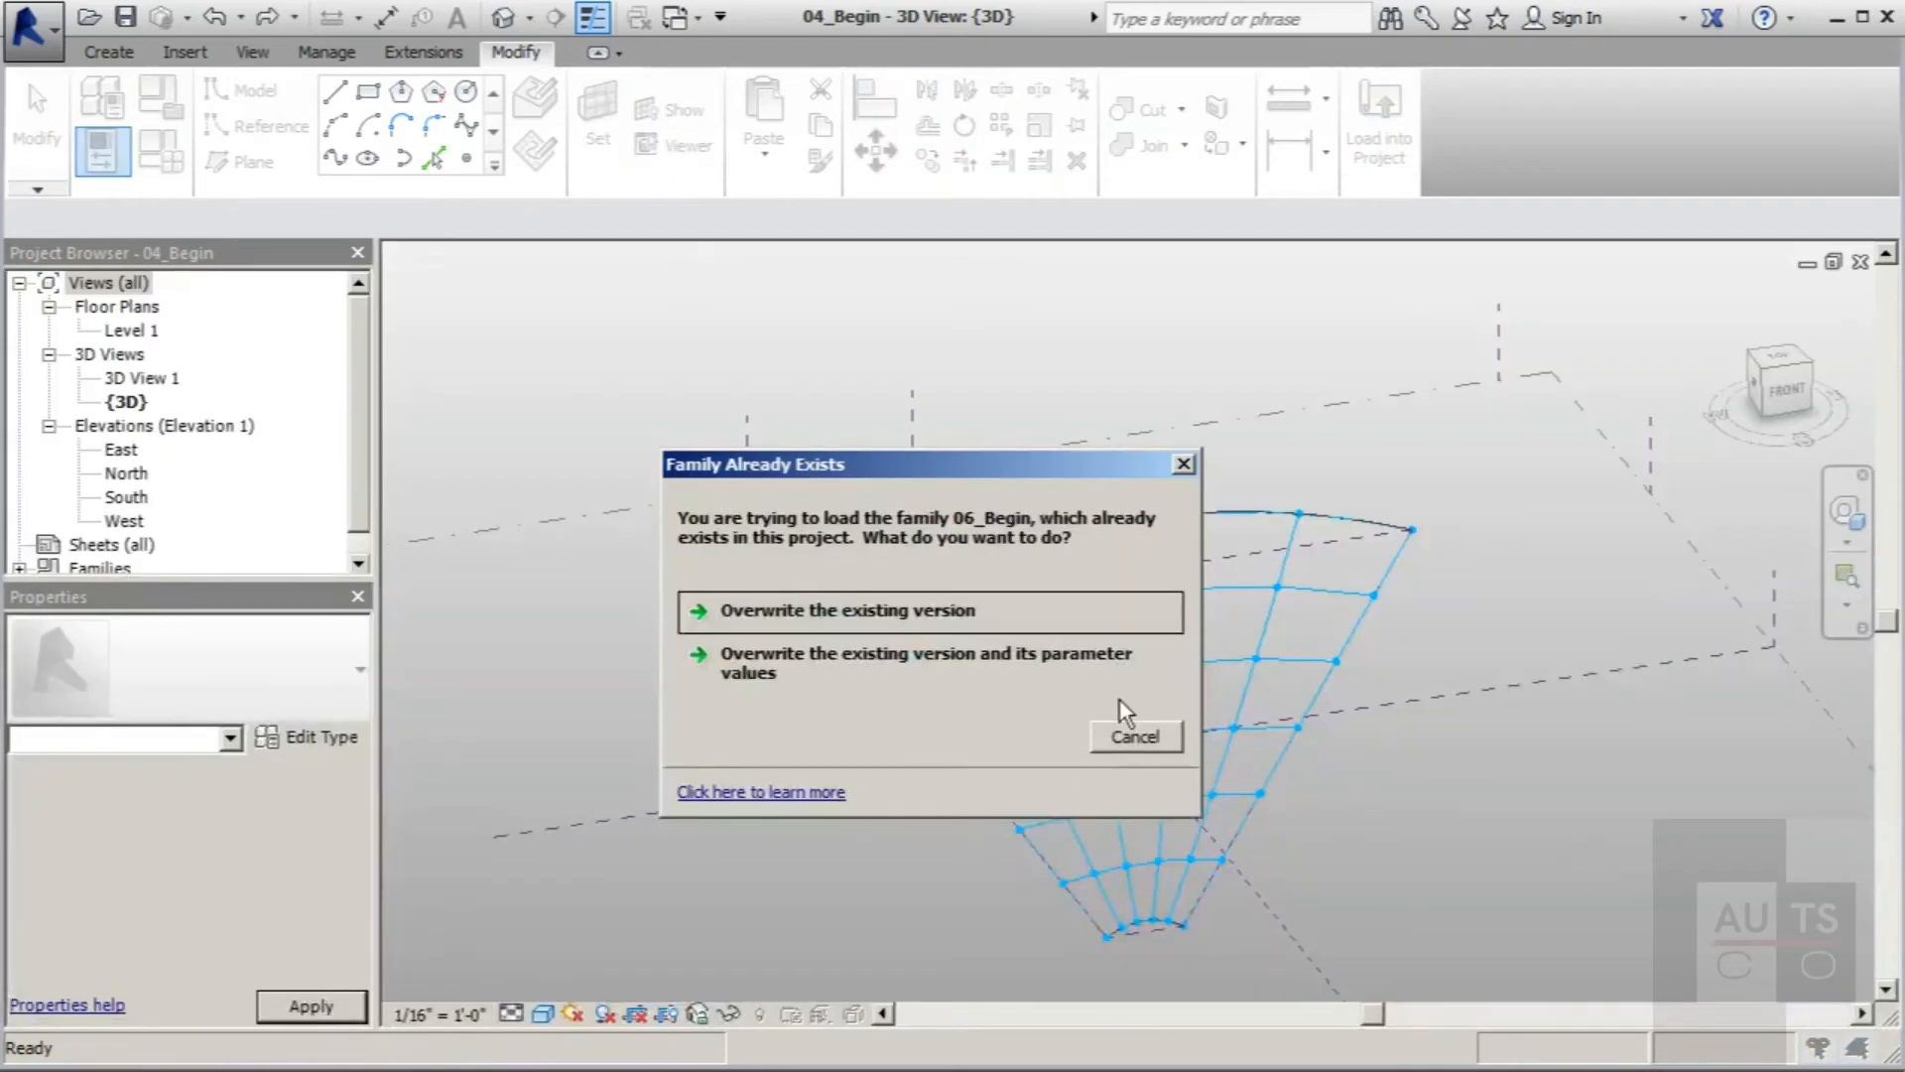
{"action": "left_click", "coordinate": [1081, 611]}
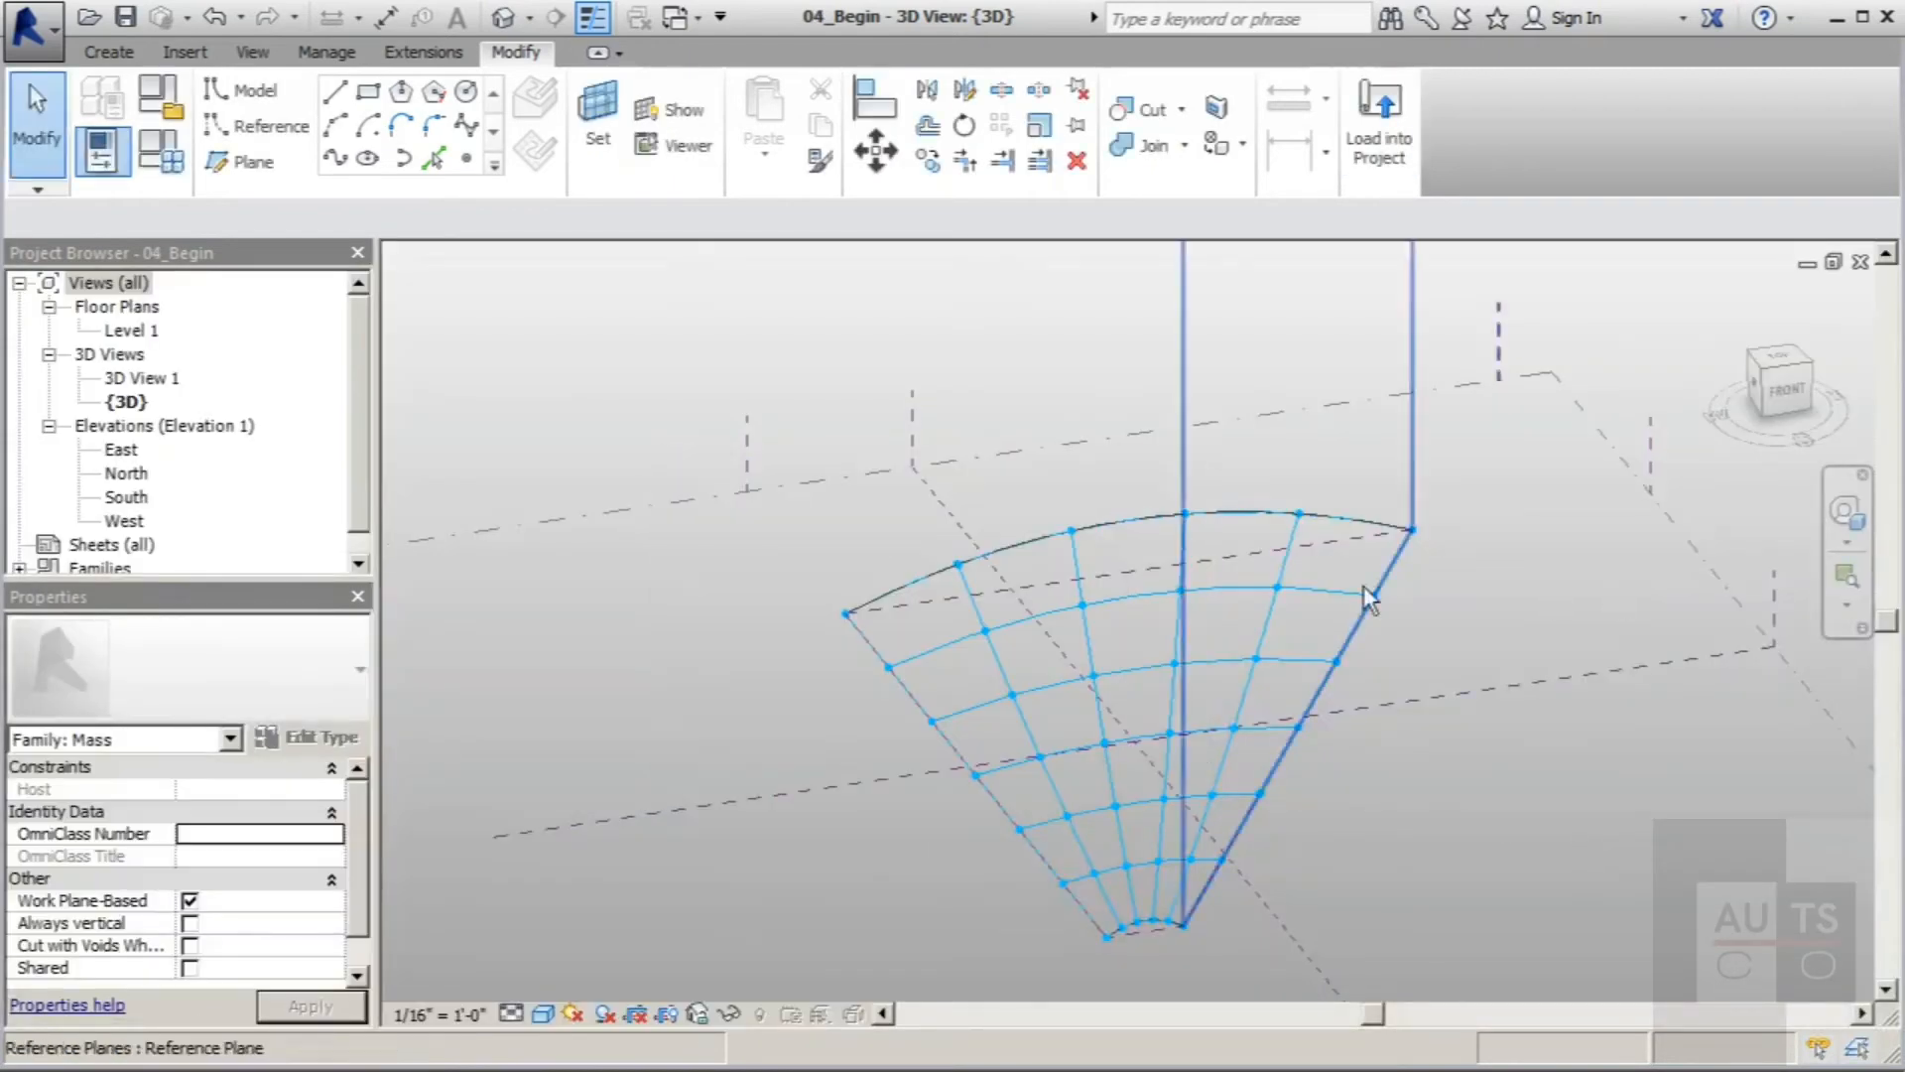
Step: Apply the 06_Begin Rectangle panel to the divided surface and clear the selection
{"action": "left_click", "coordinate": [1173, 586]}
{"action": "mouse_move", "coordinate": [361, 816]}
{"action": "left_mouse_down"}
{"action": "mouse_move", "coordinate": [353, 854]}
{"action": "mouse_move", "coordinate": [365, 799]}
{"action": "left_mouse_up"}
{"action": "left_click", "coordinate": [361, 667]}
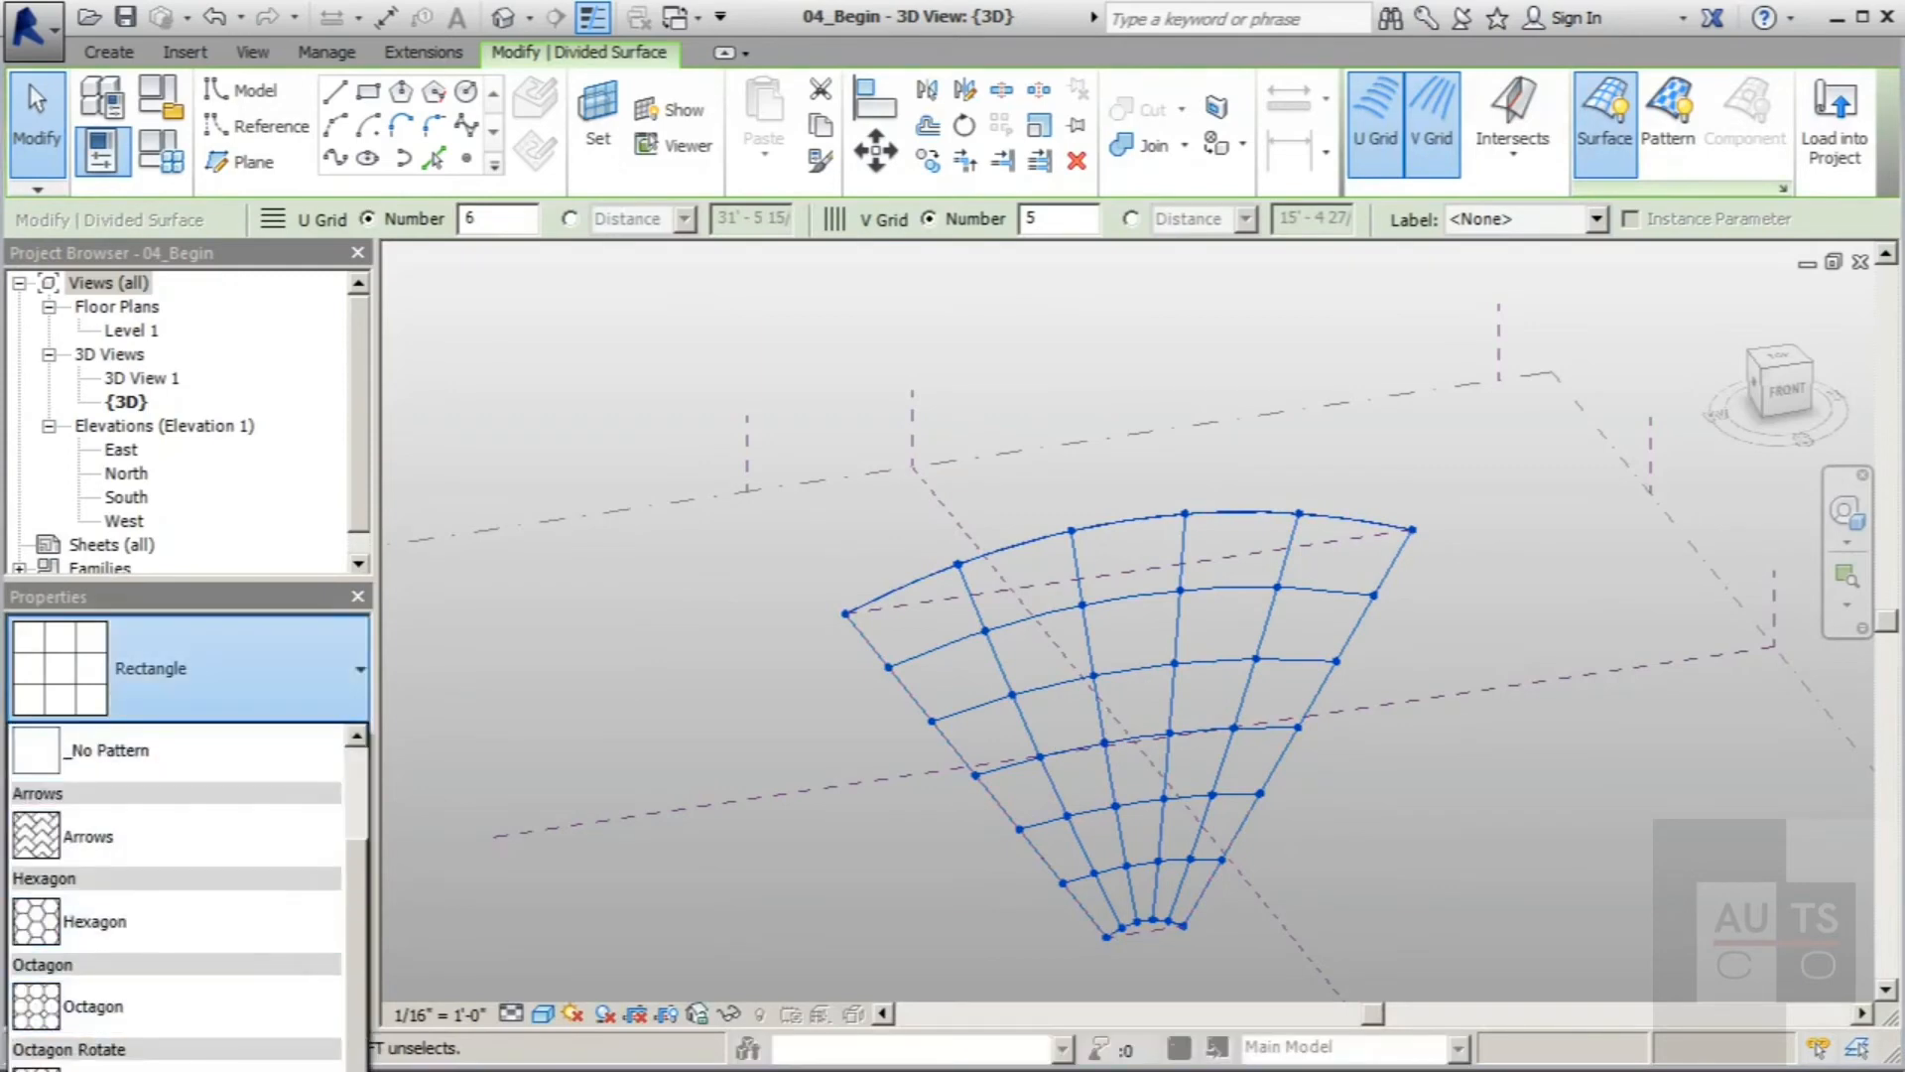
{"action": "left_click", "coordinate": [282, 838]}
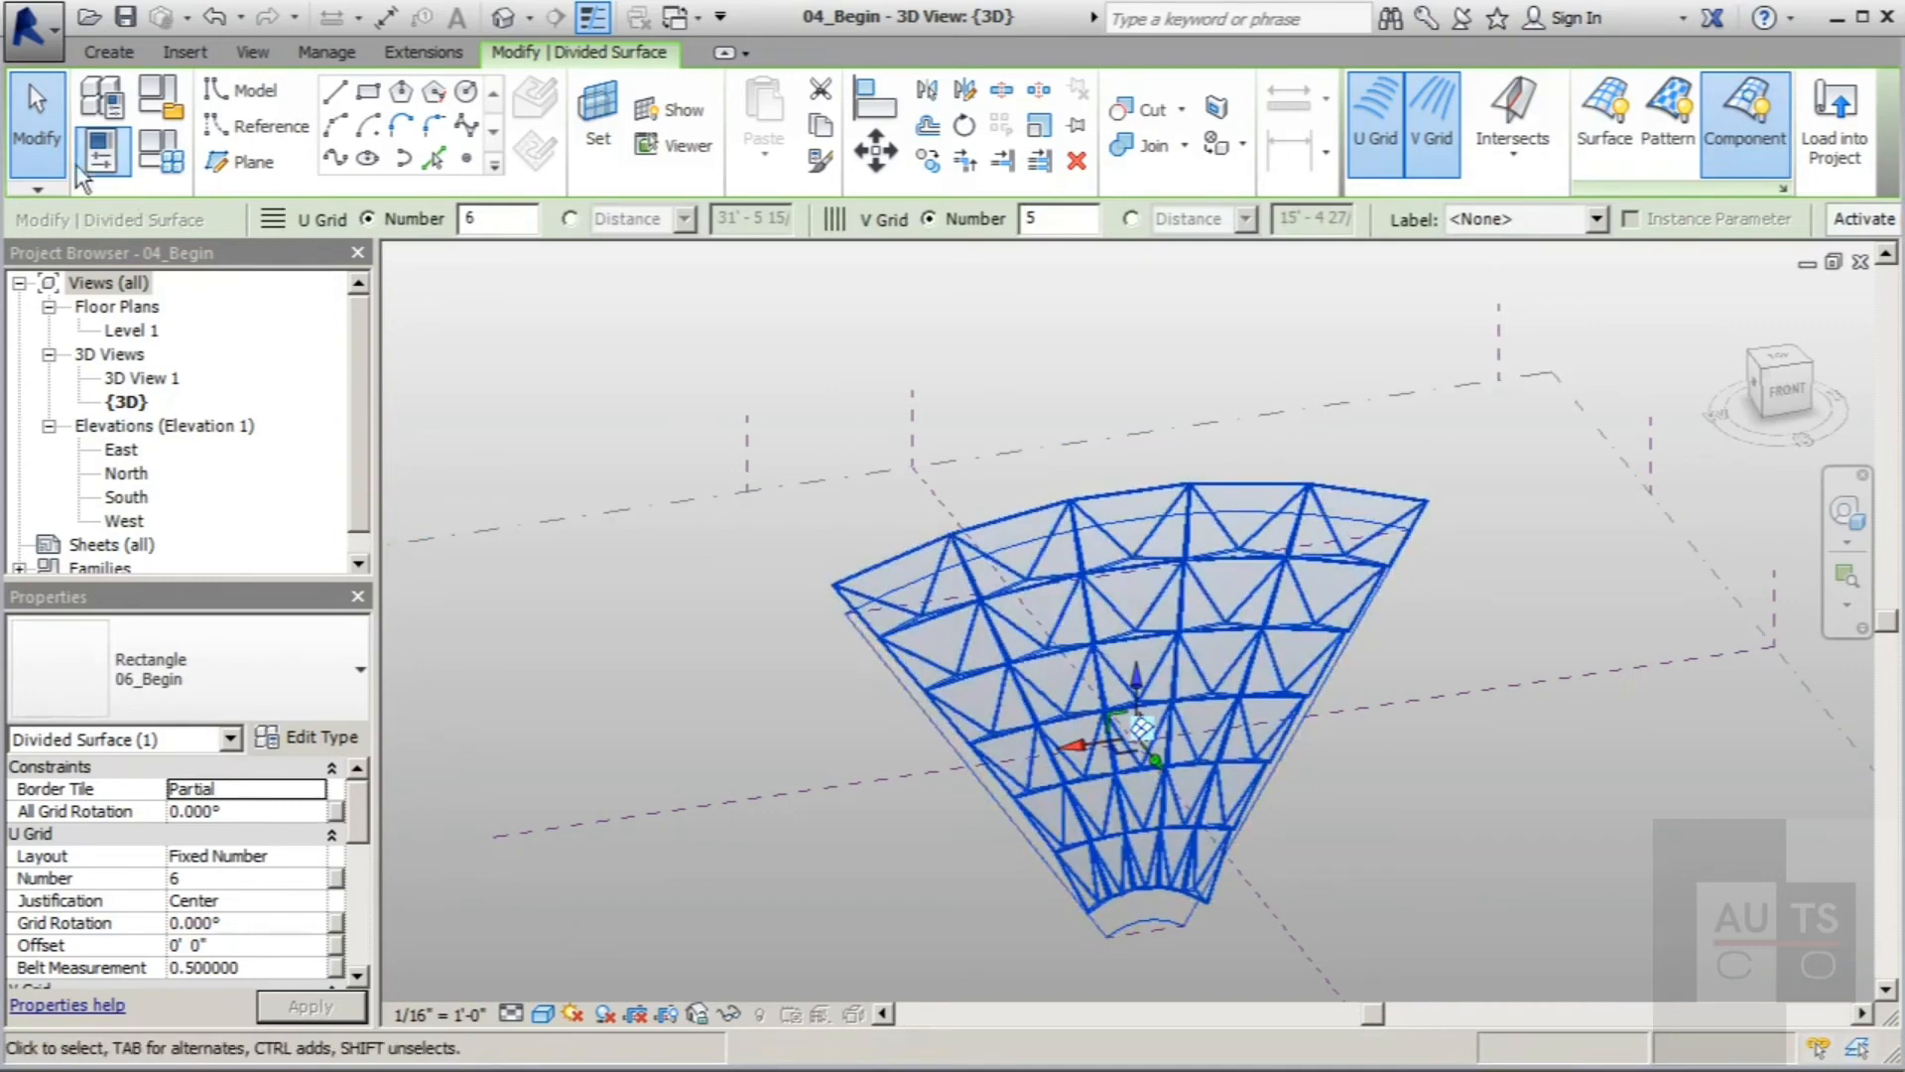
{"action": "left_click", "coordinate": [50, 147]}
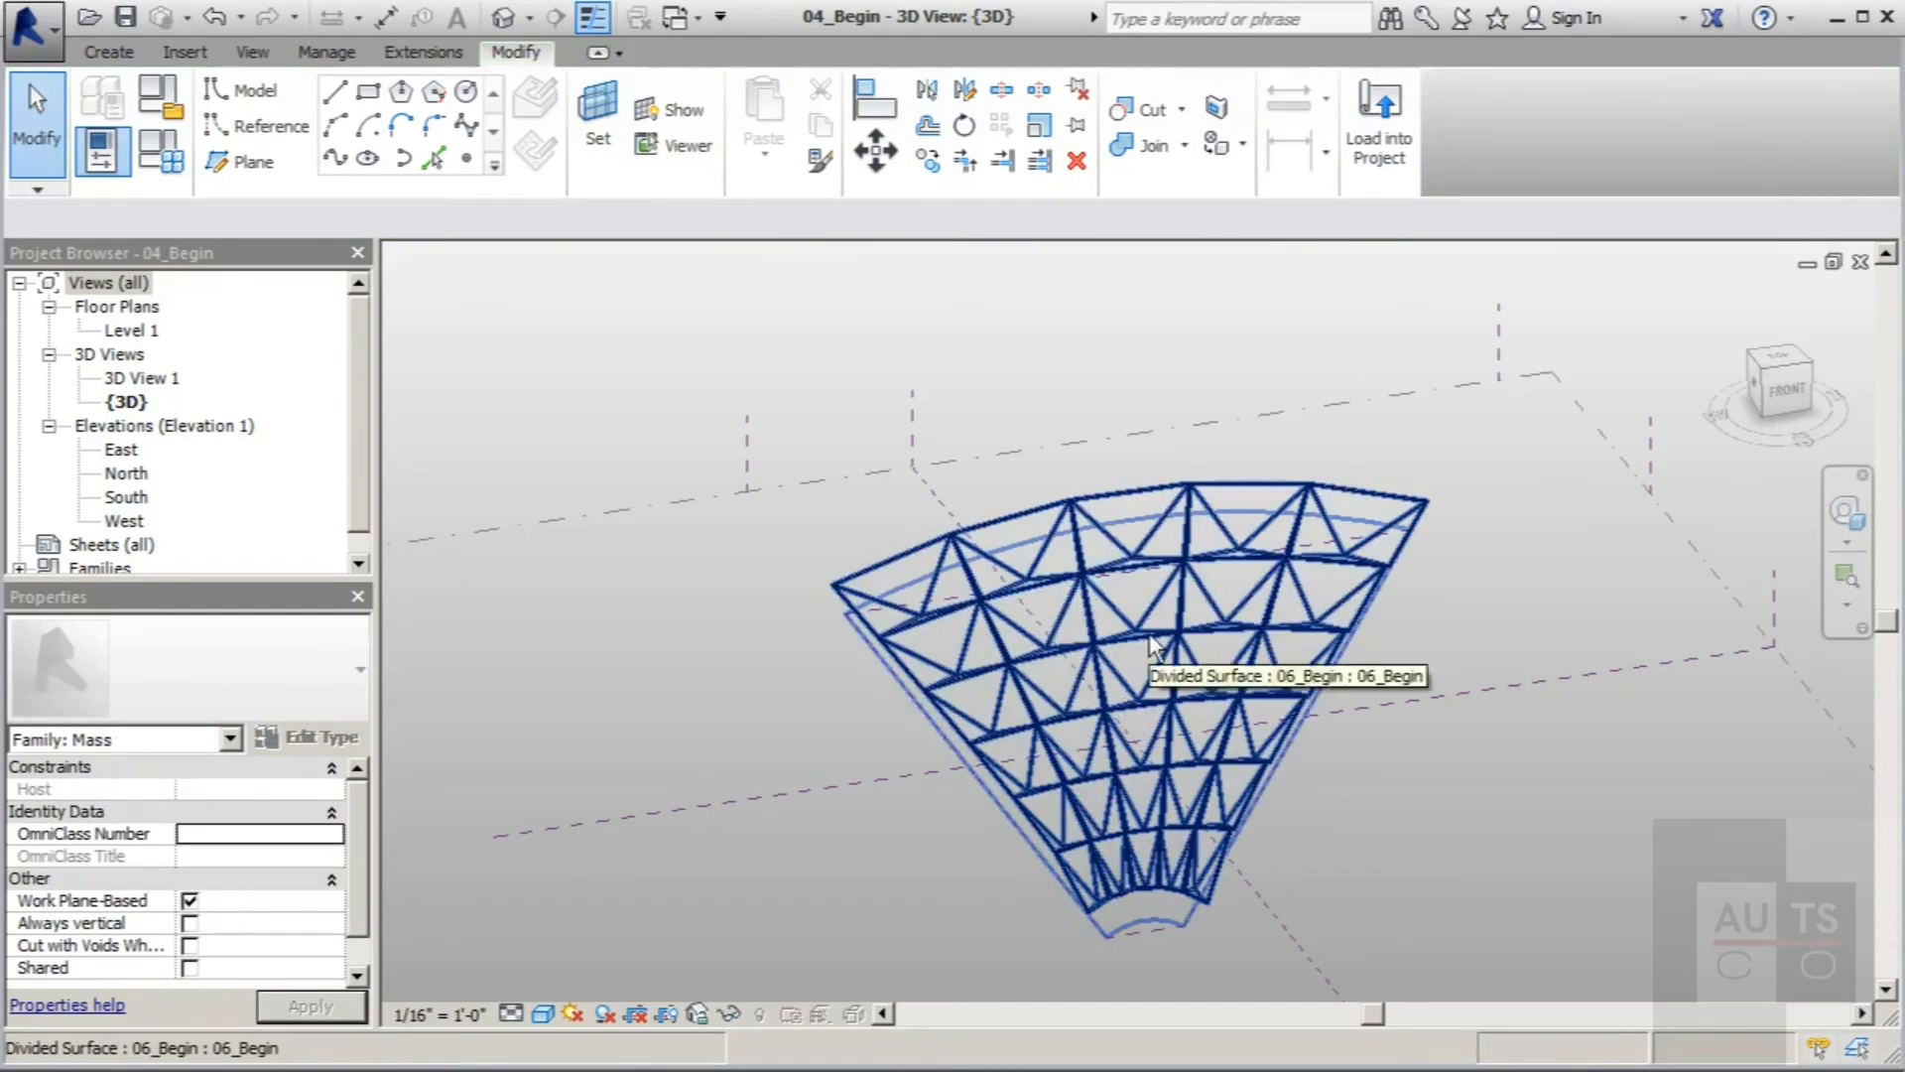
Step: Examine the tubular members and glass panels across the divided surface from several angles, close up and as a whole
{"action": "middle_click_drag", "start_coordinate": [1151, 647], "coordinate": [1057, 331], "text": "shift"}
{"action": "scroll", "coordinate": [1054, 778], "scroll_direction": "up", "scroll_amount": 5}
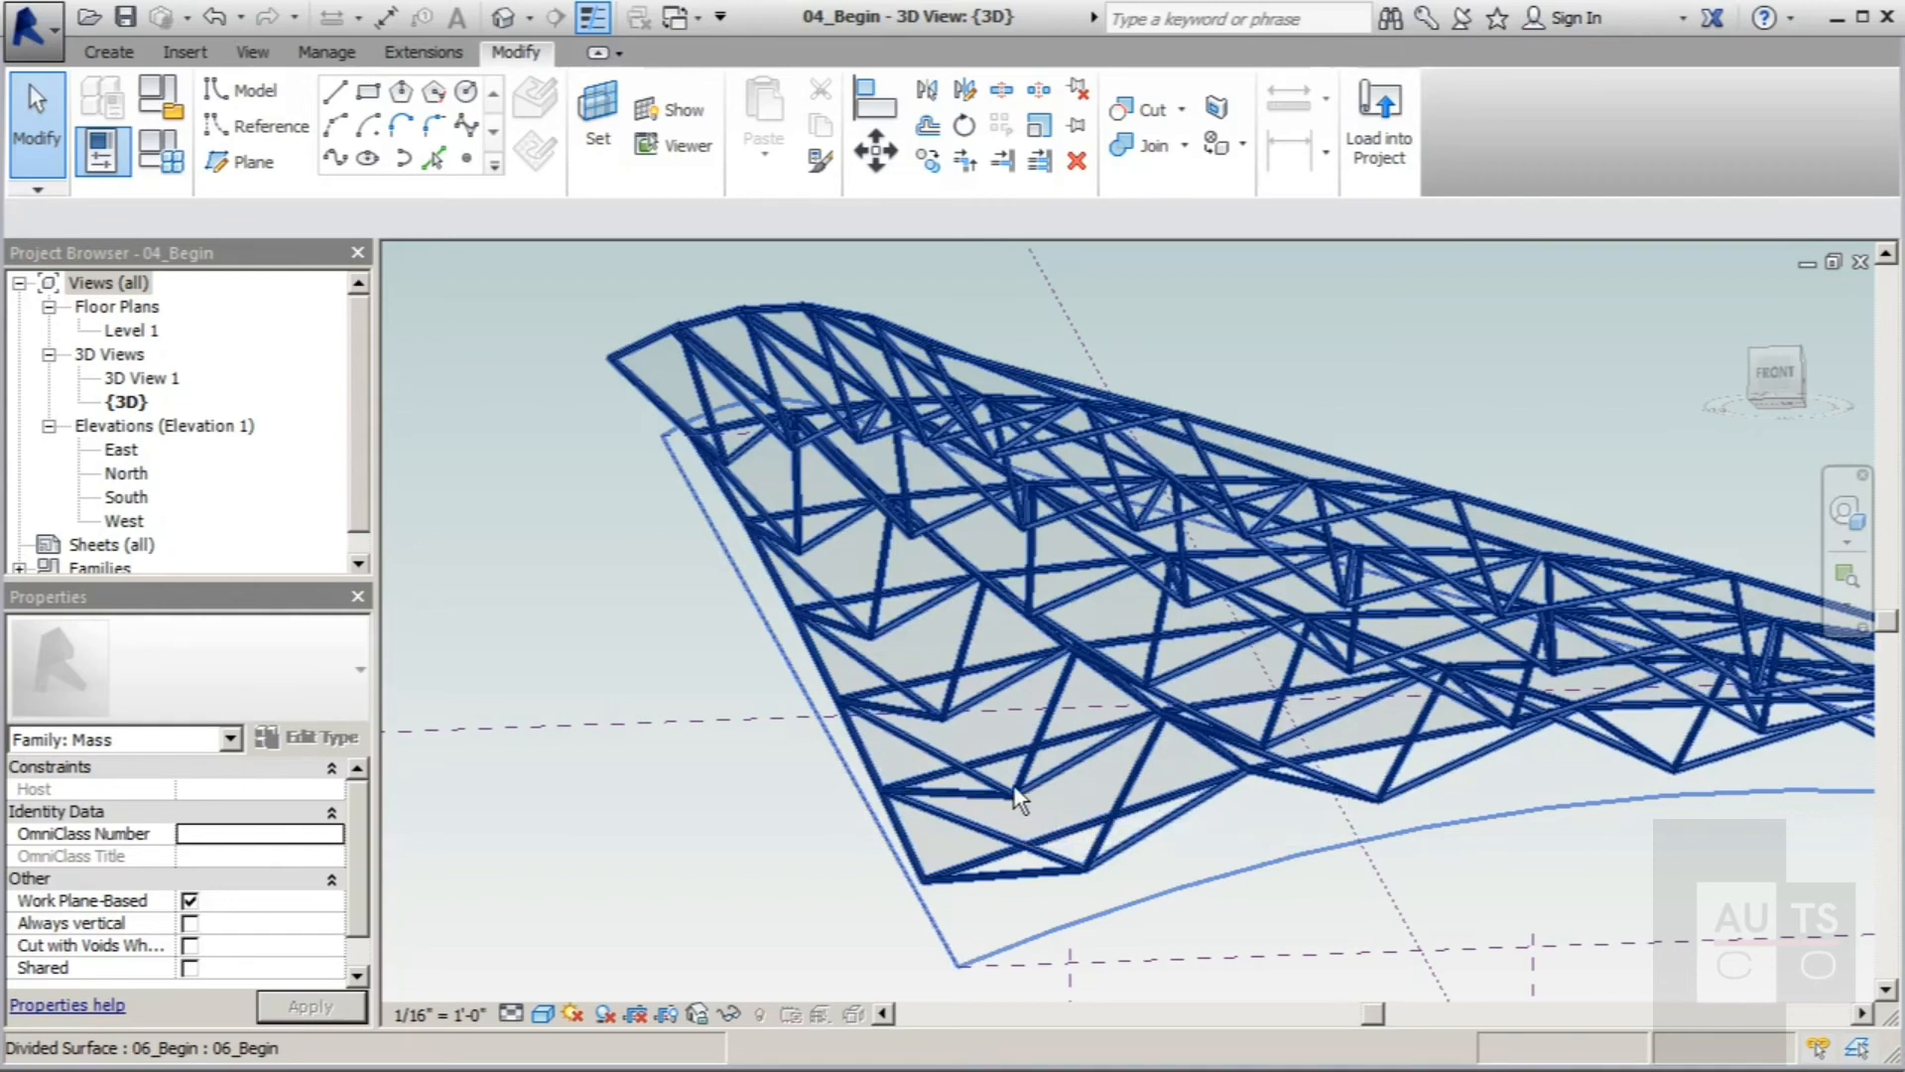
{"action": "middle_click_drag", "start_coordinate": [990, 730], "coordinate": [1089, 769], "text": "shift"}
{"action": "scroll", "coordinate": [986, 502], "scroll_direction": "down", "scroll_amount": 3}
{"action": "middle_click_drag", "start_coordinate": [986, 503], "coordinate": [1282, 661], "text": "shift"}
{"action": "scroll", "coordinate": [1399, 591], "scroll_direction": "down", "scroll_amount": 2}
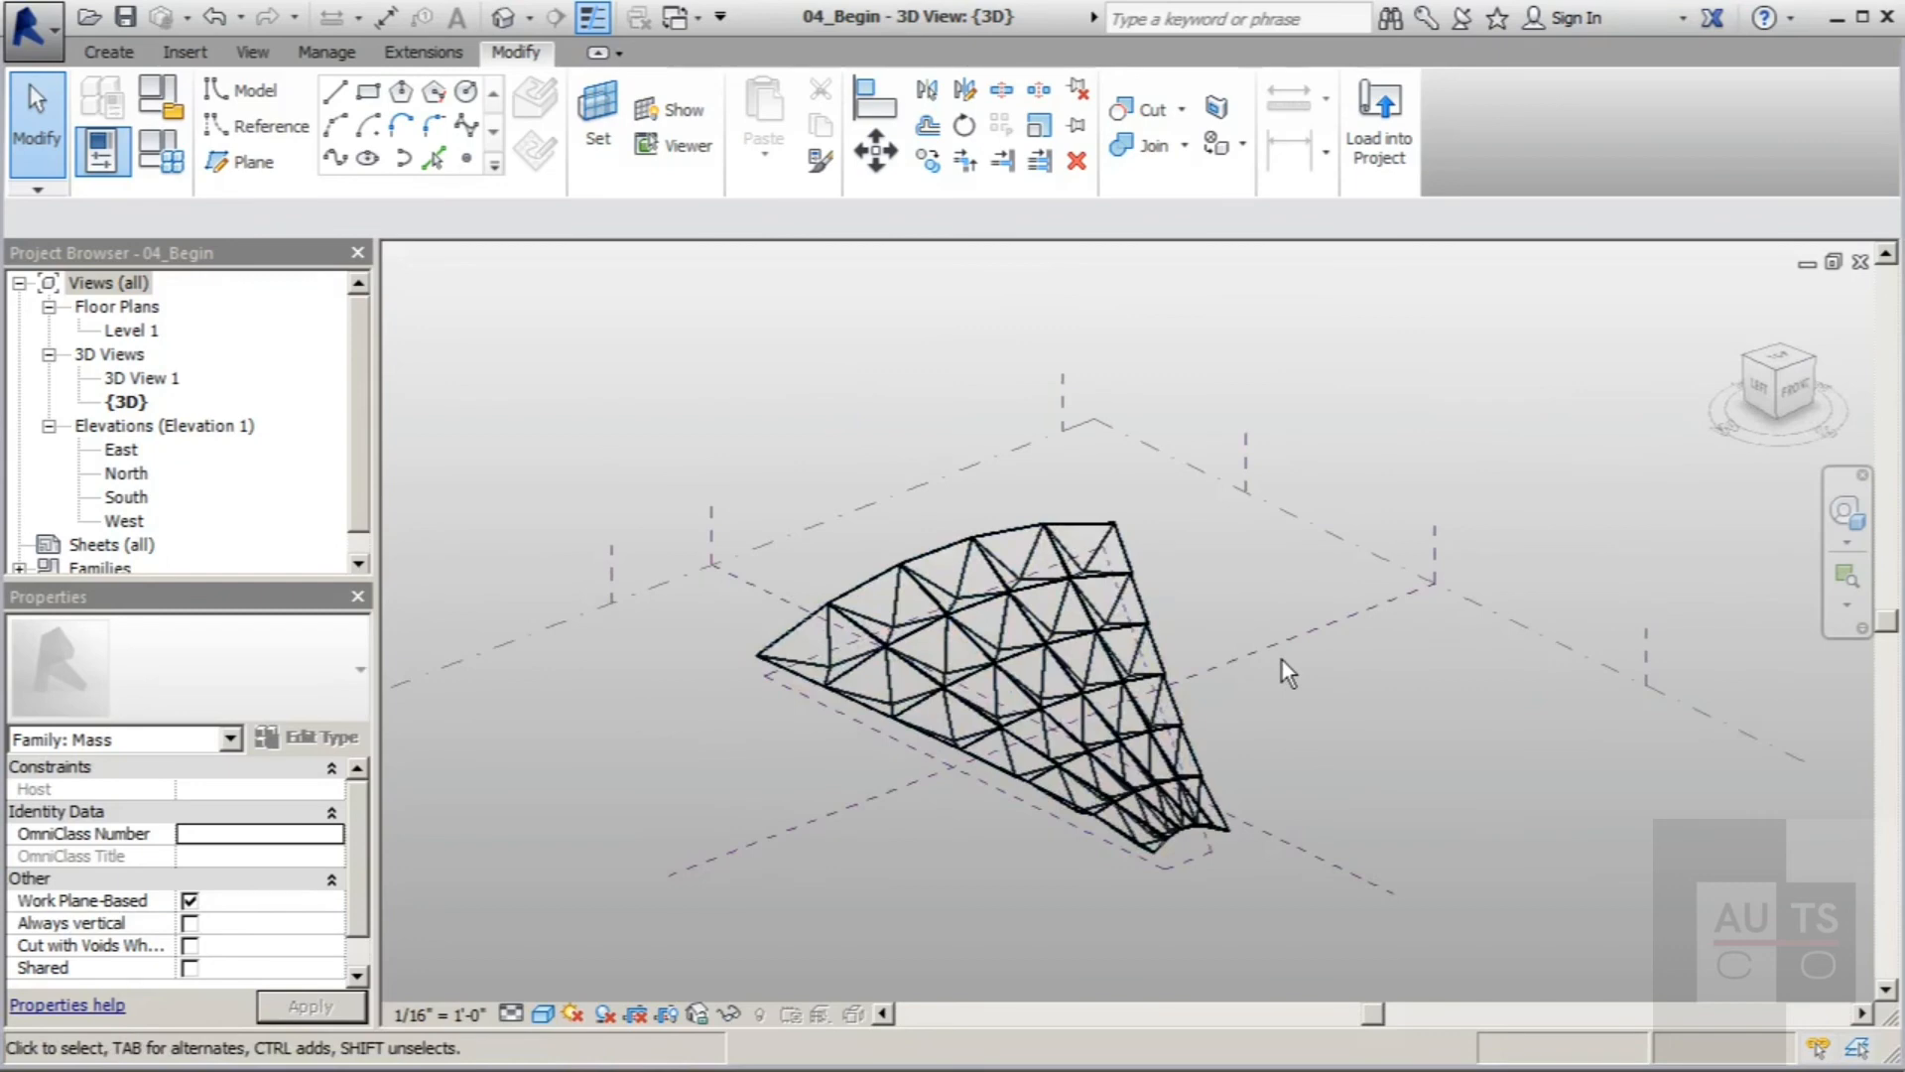